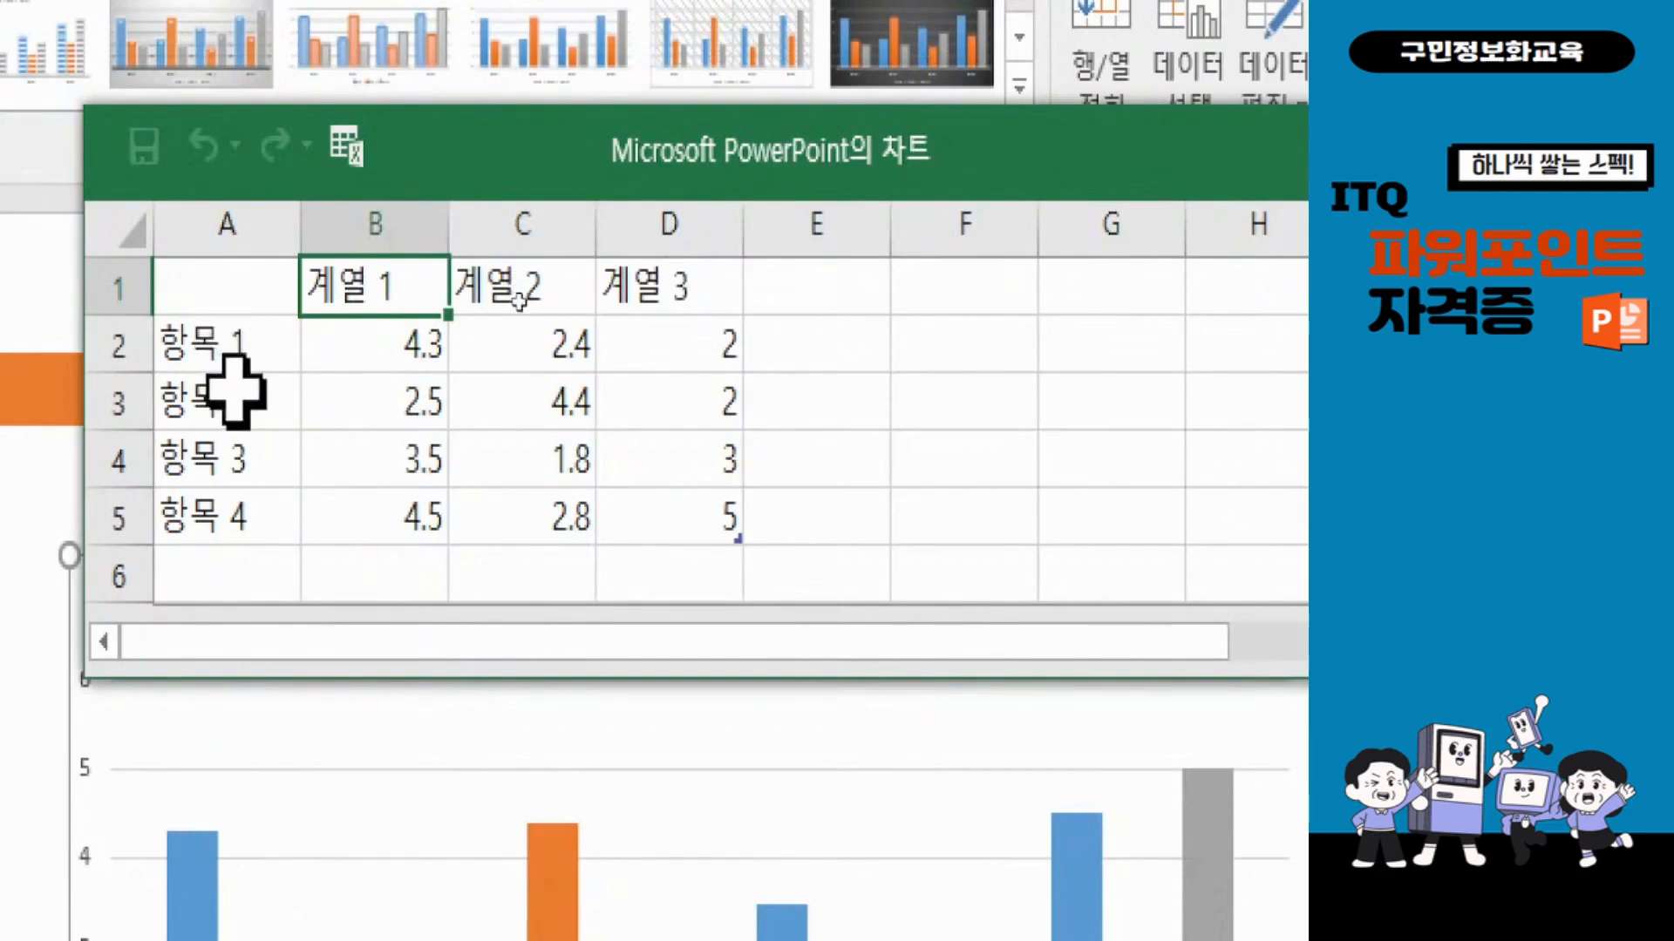
Step: Enter 배달의 민족 as the first category name in cell A2 of the chart data sheet
left_click(225, 343)
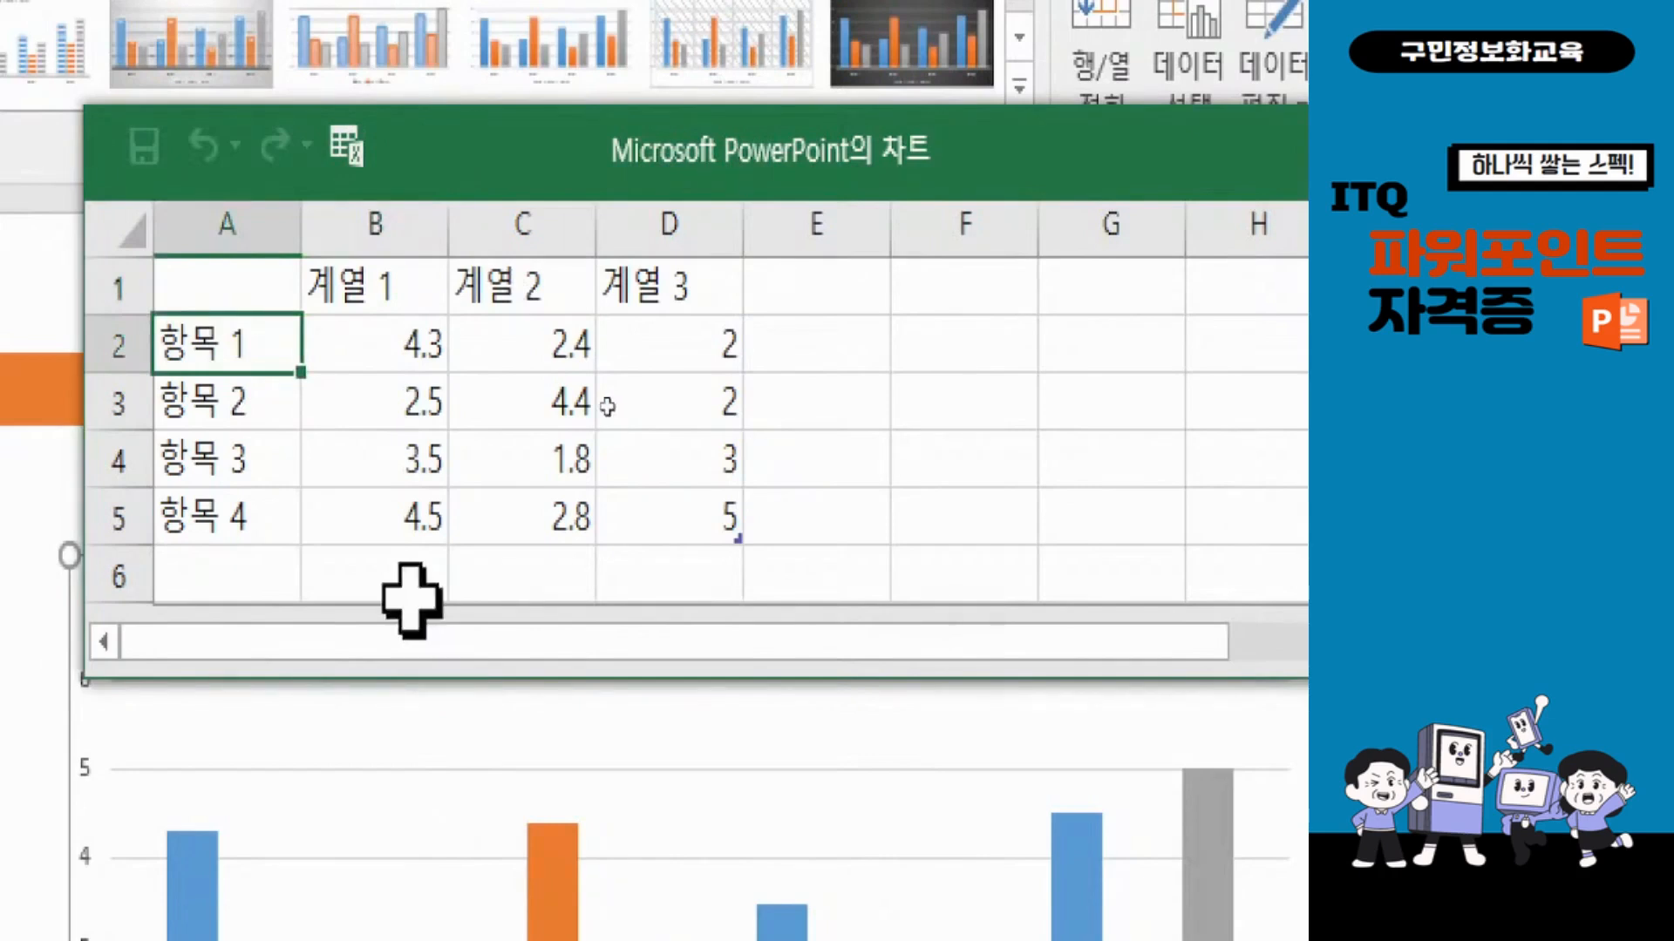
type("qoe")
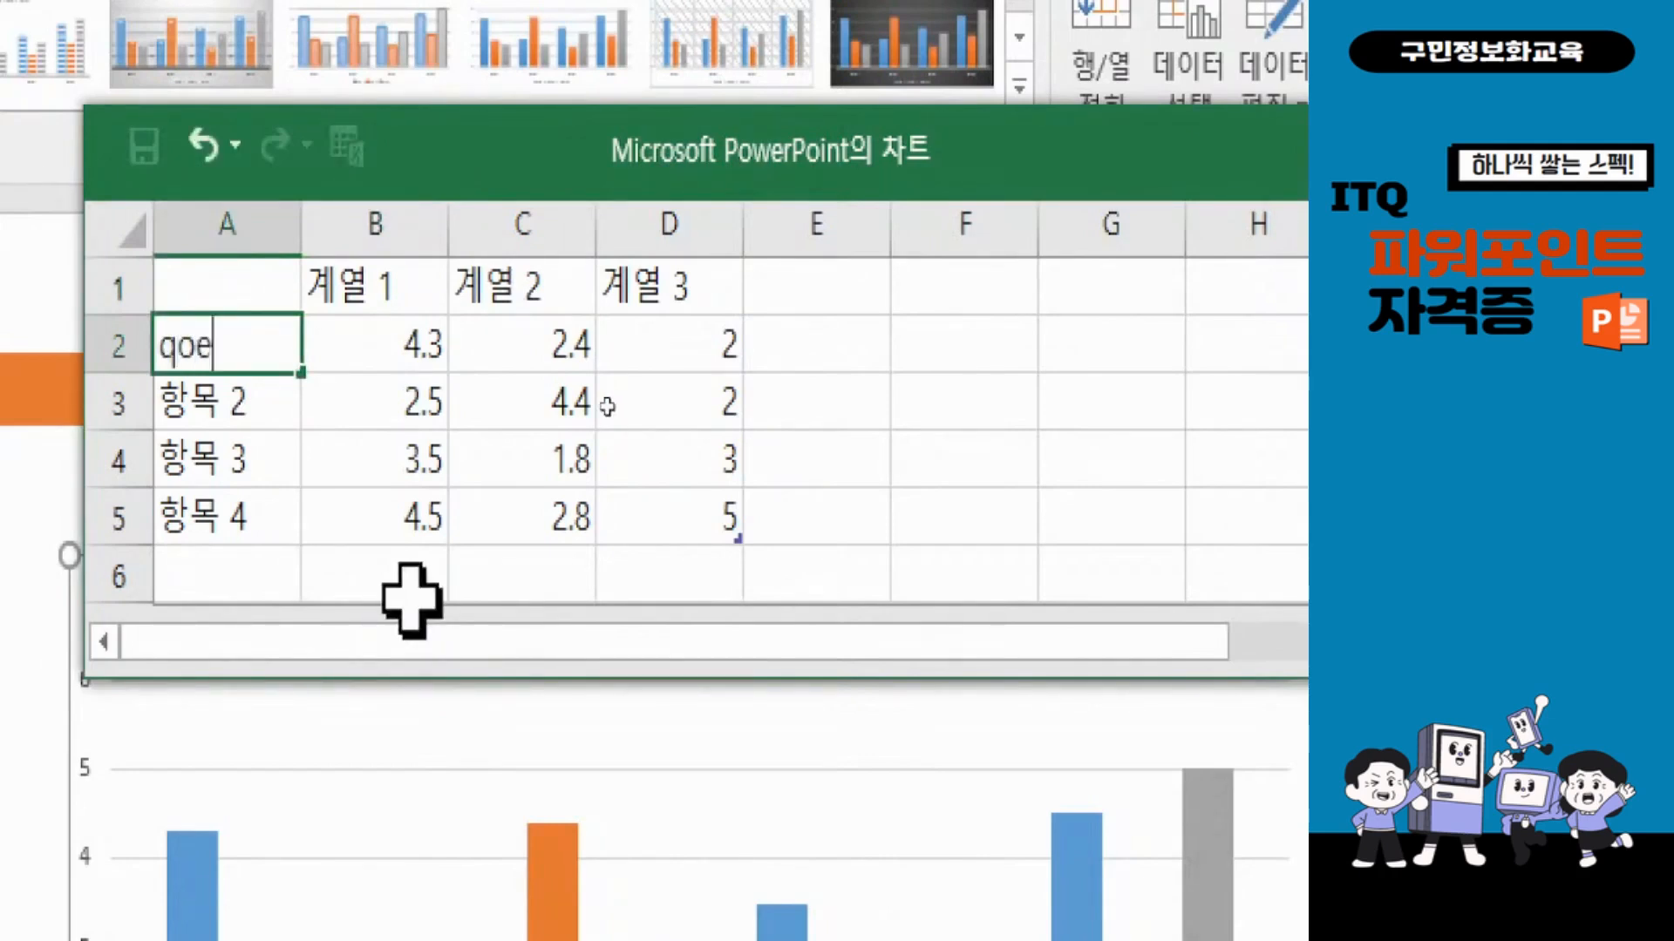
key("BackSpace")
key("BackSpace")
key("BackSpace")
type("배달")
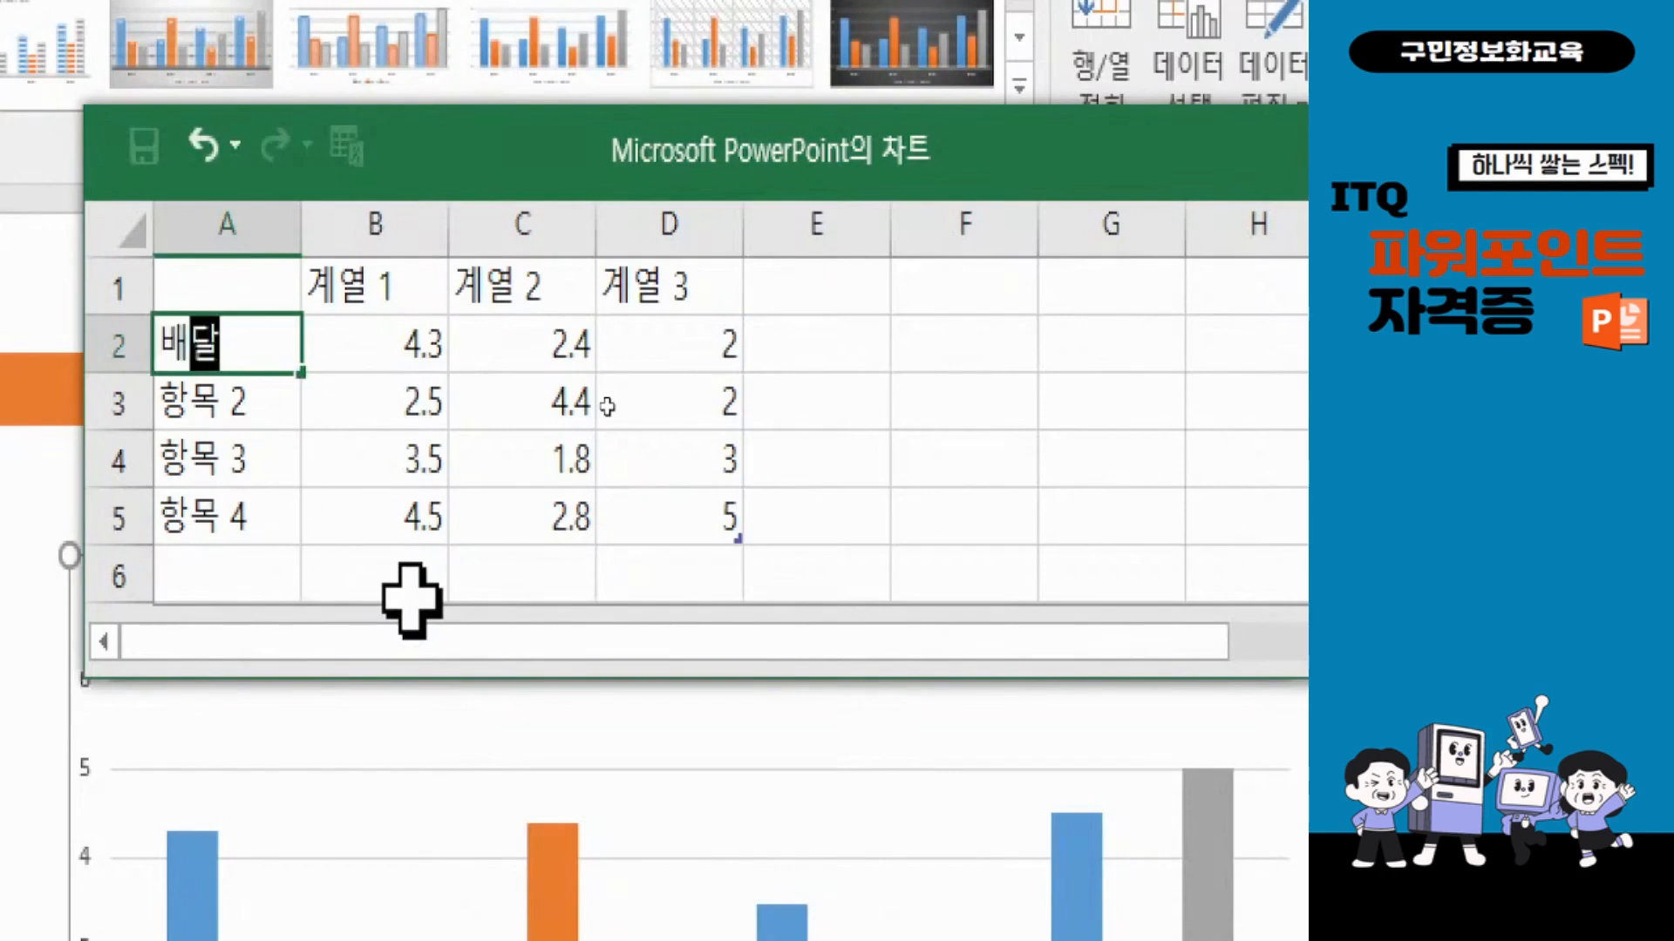
type("의 민족")
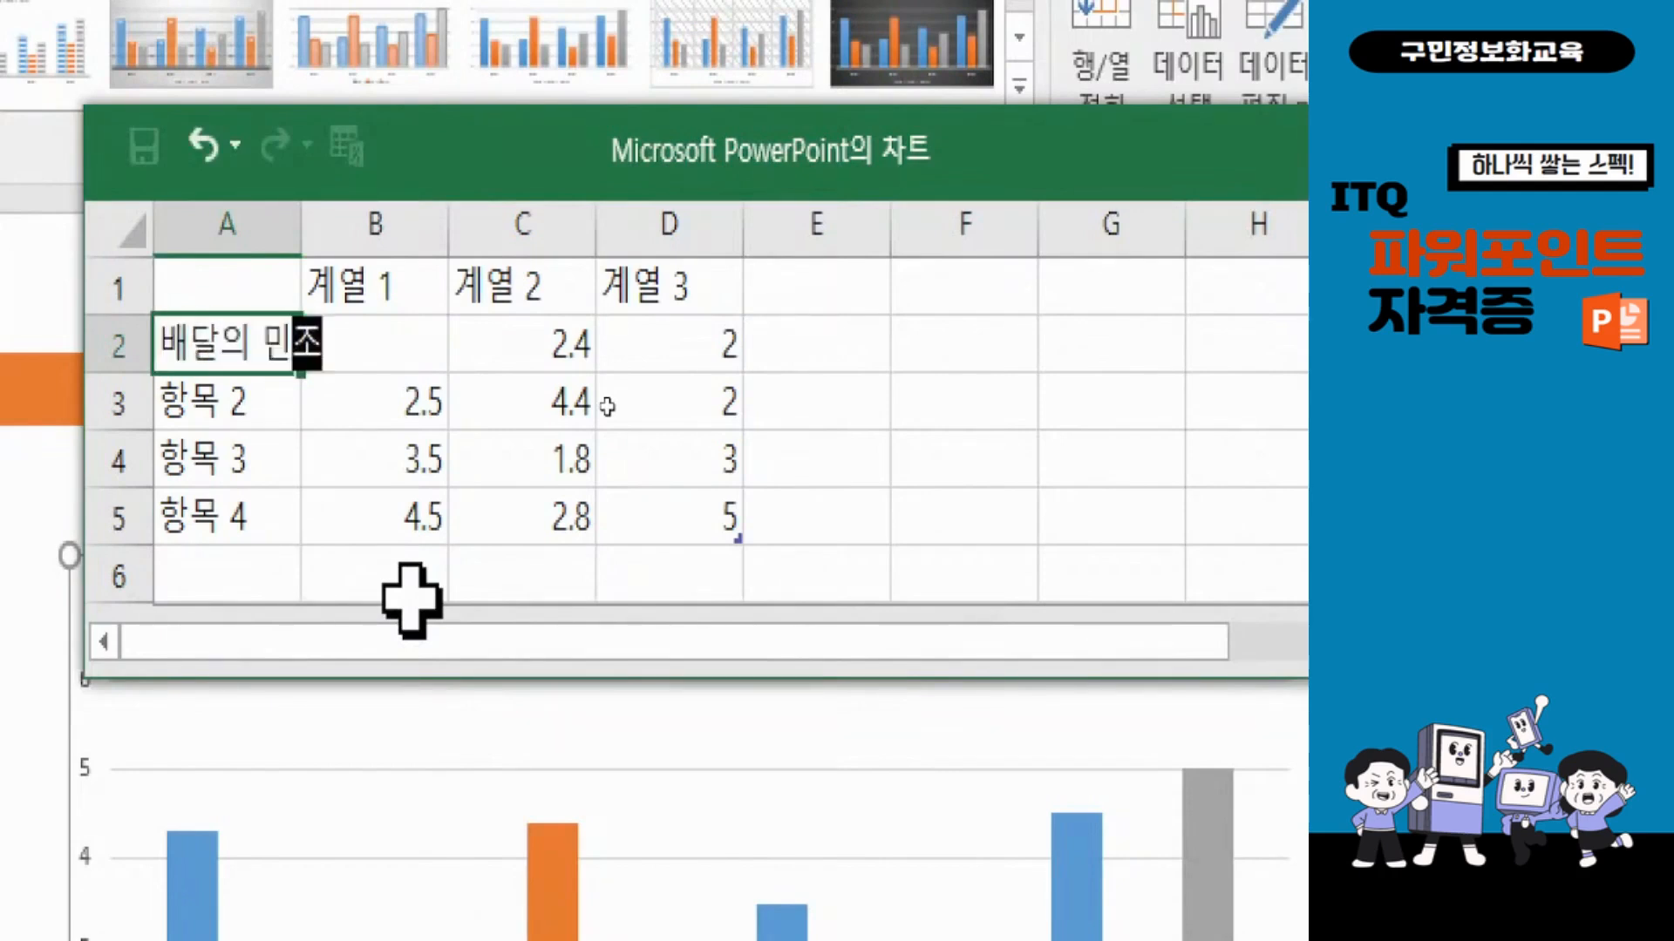
key("Return")
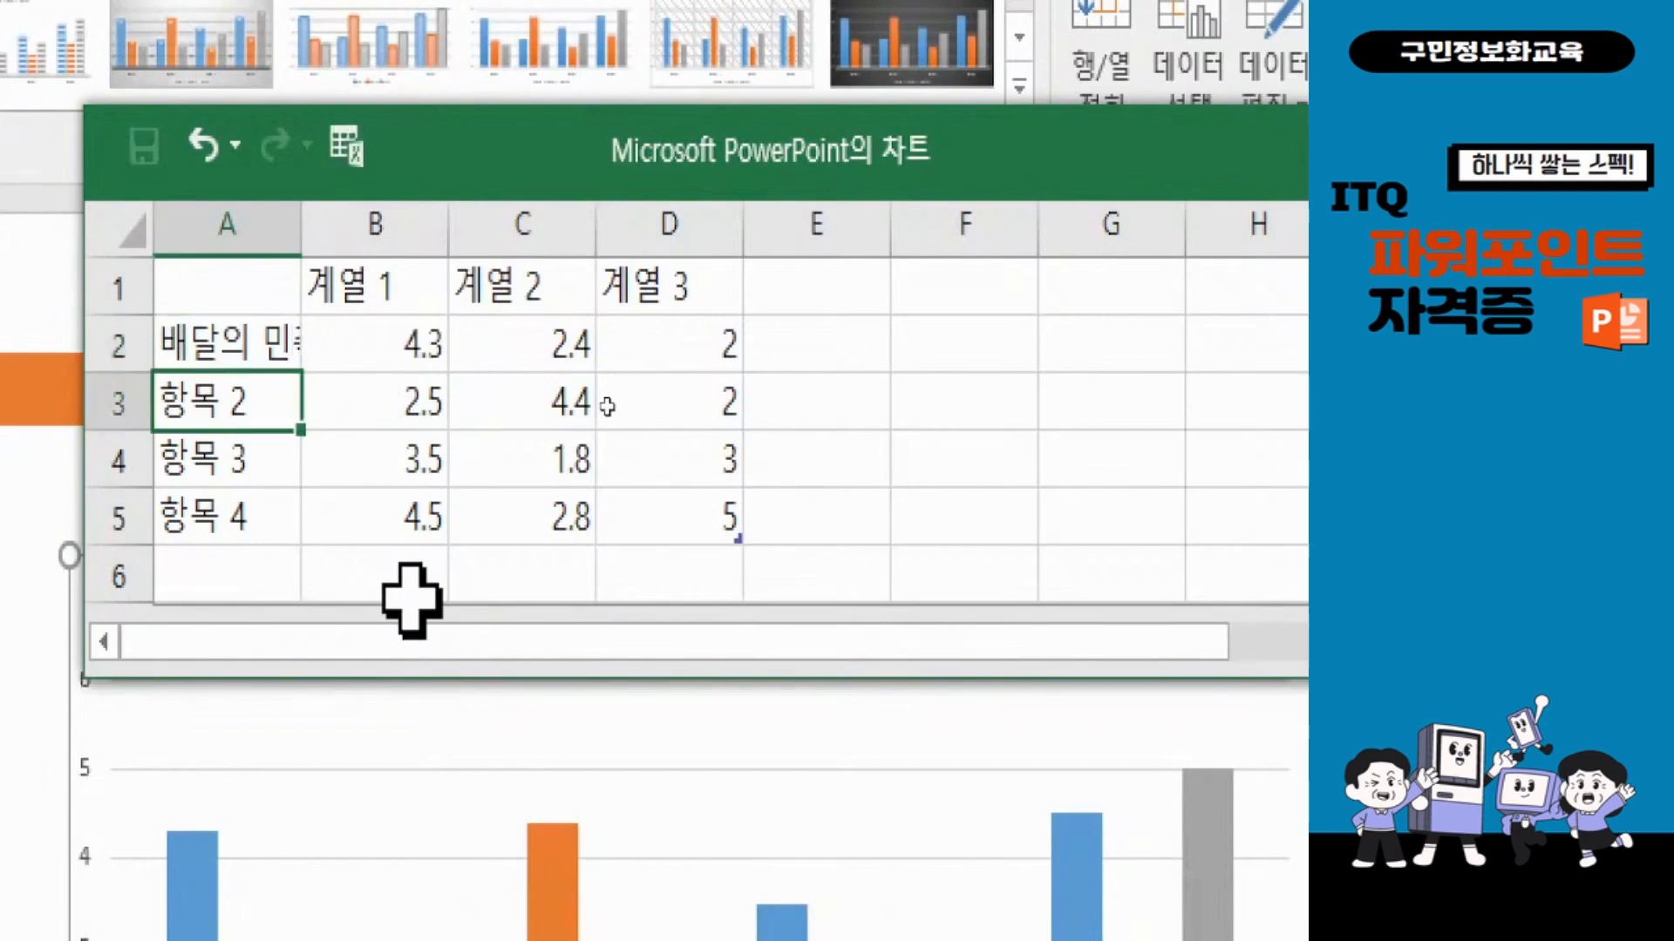
Step: Replace the second and third category names in A3 and A4 with 요기요 and 쿠팡이츠
type("ㅇ")
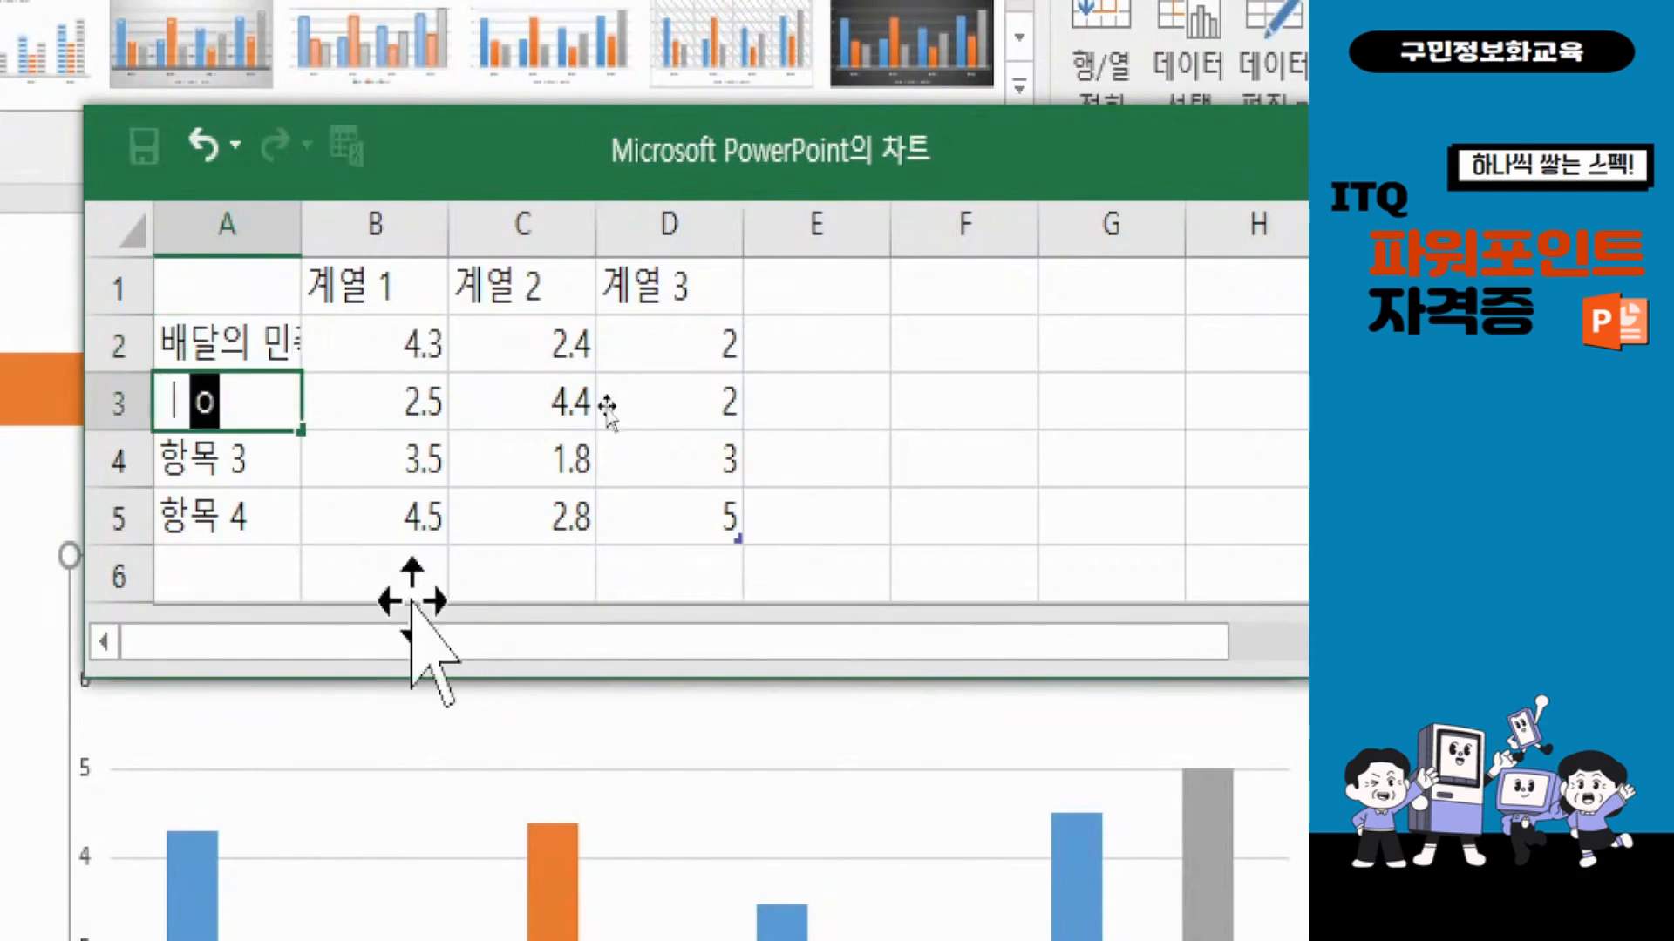
key("BackSpace")
type("요기요")
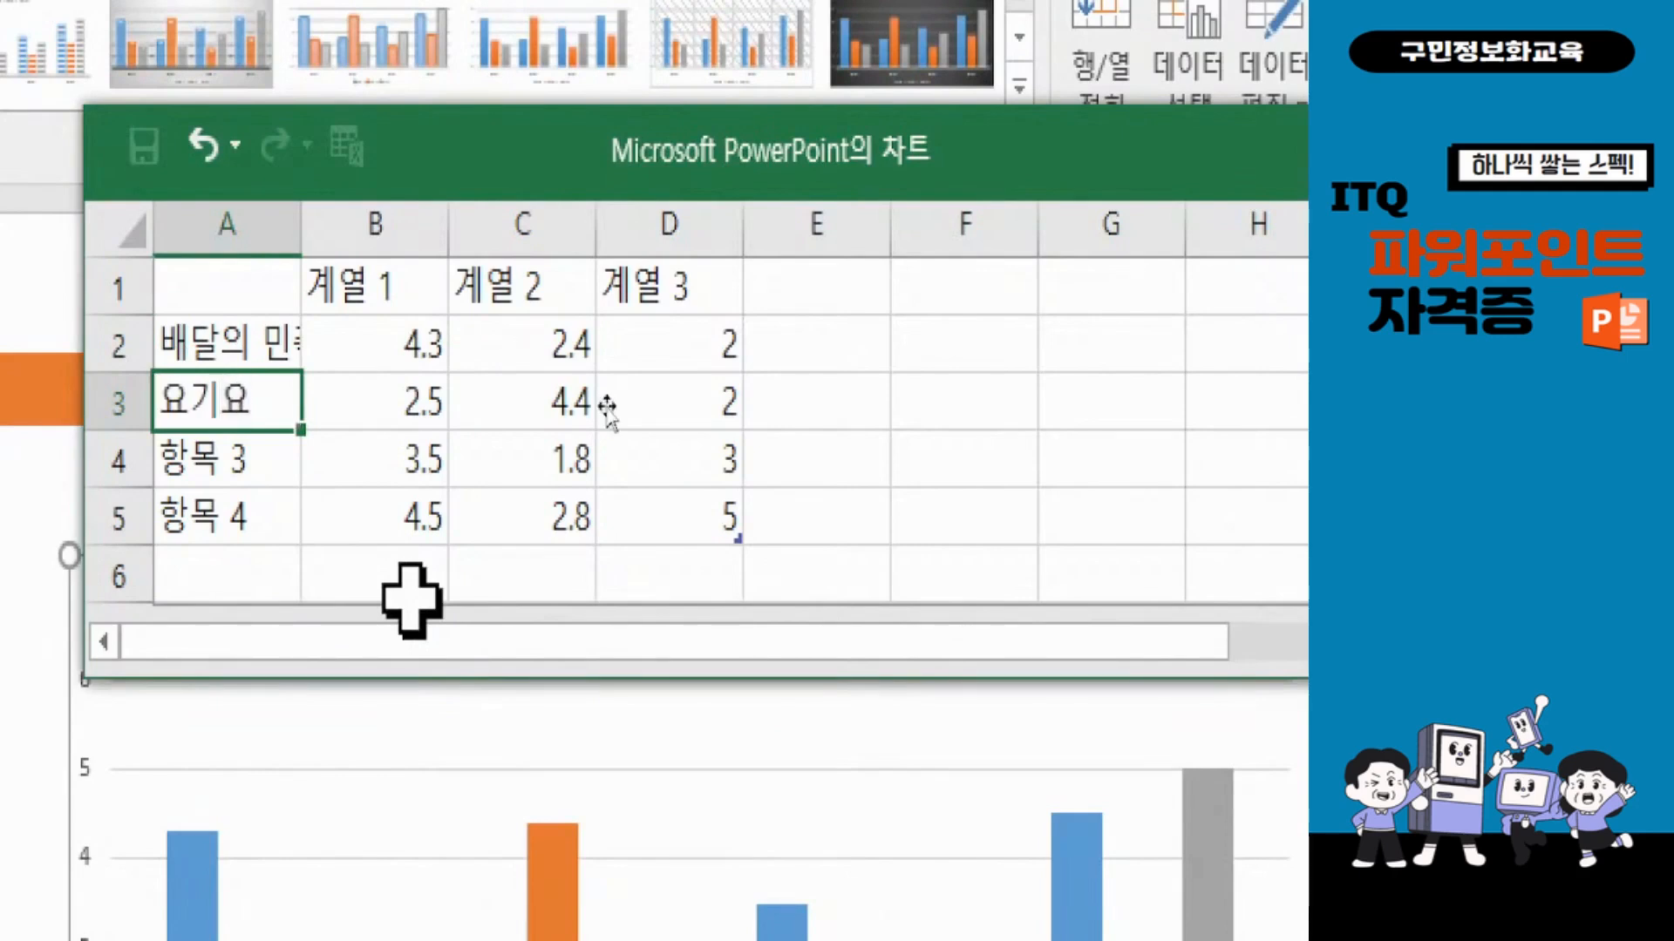
key("Return")
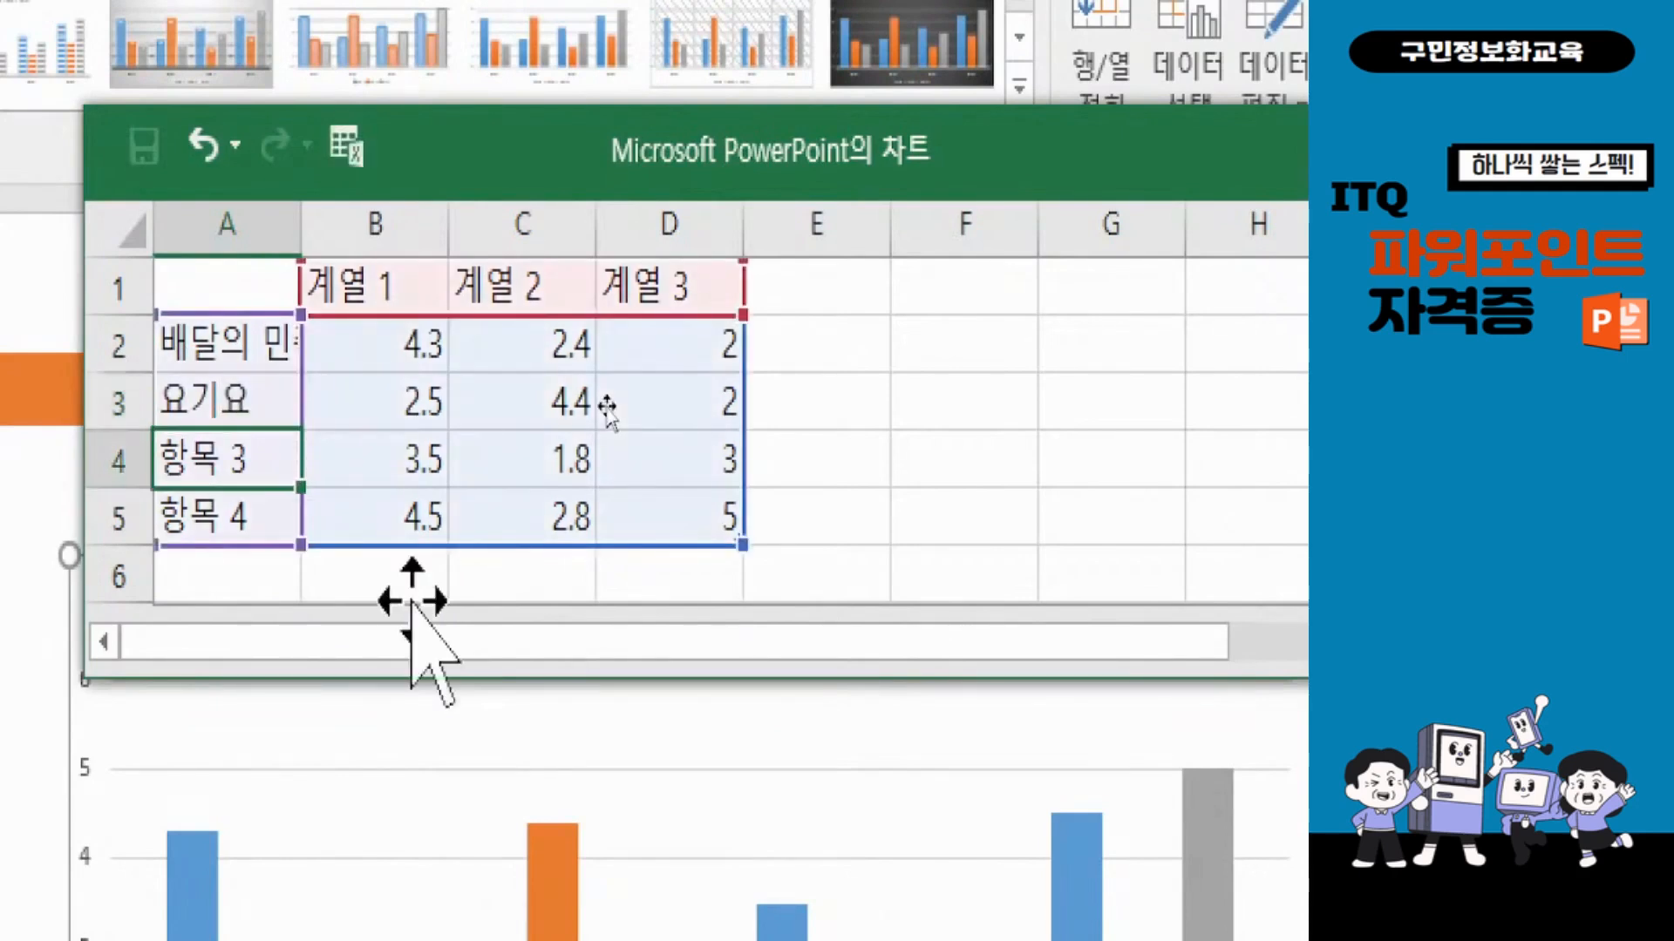
type("쿠팡이츠")
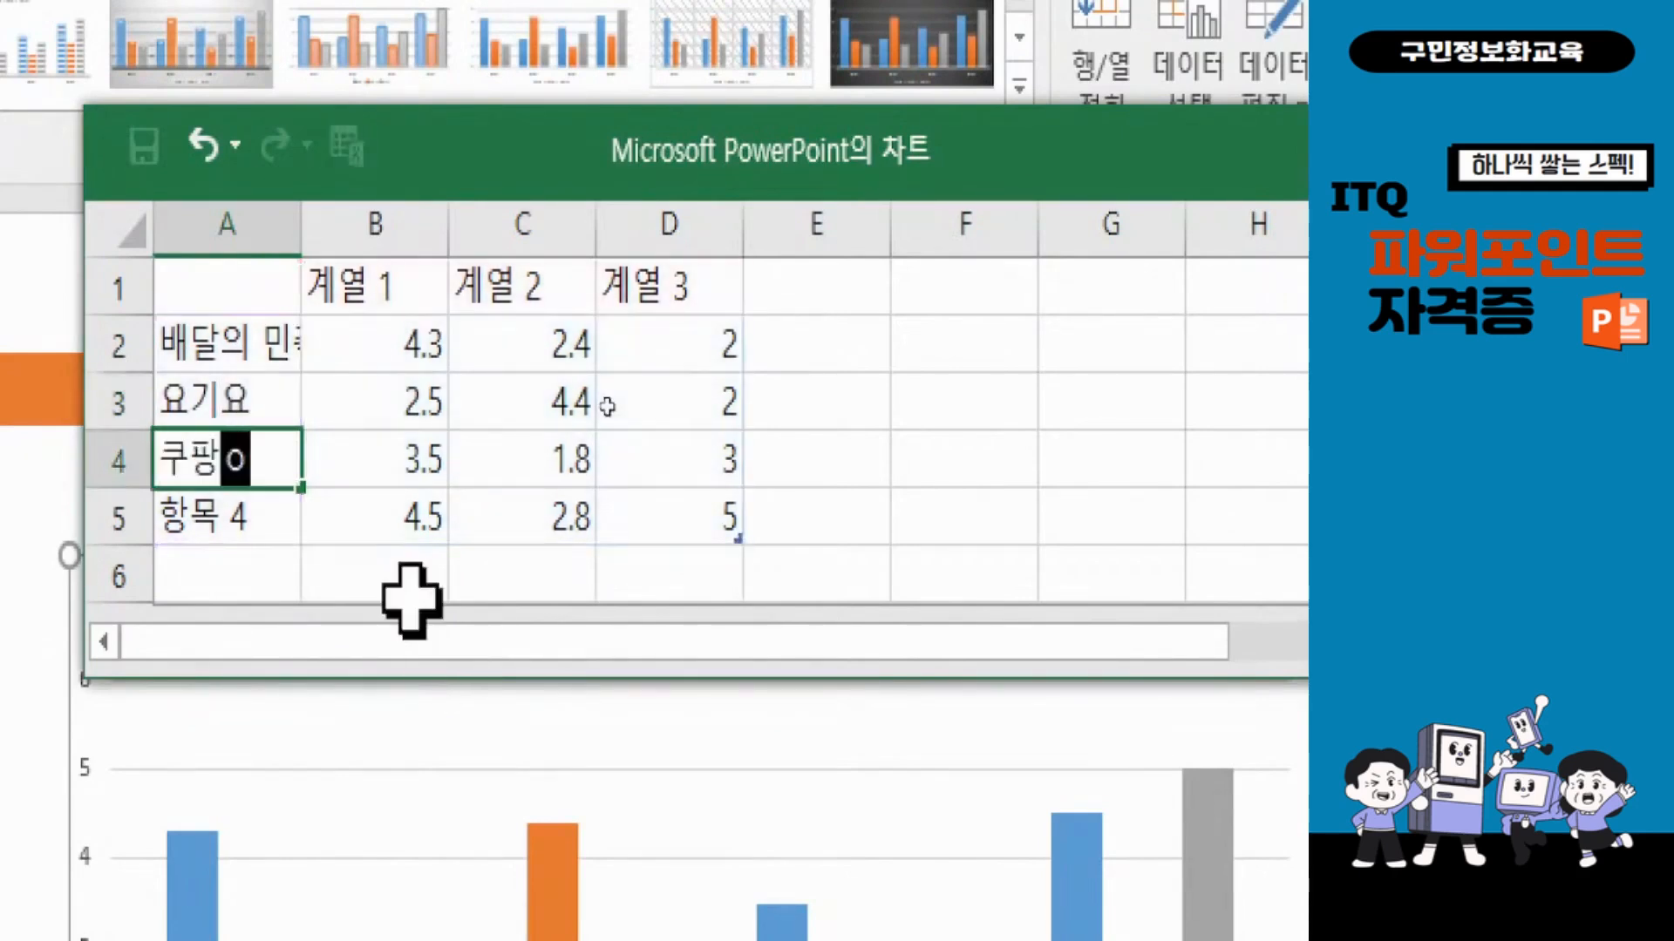
key("Return")
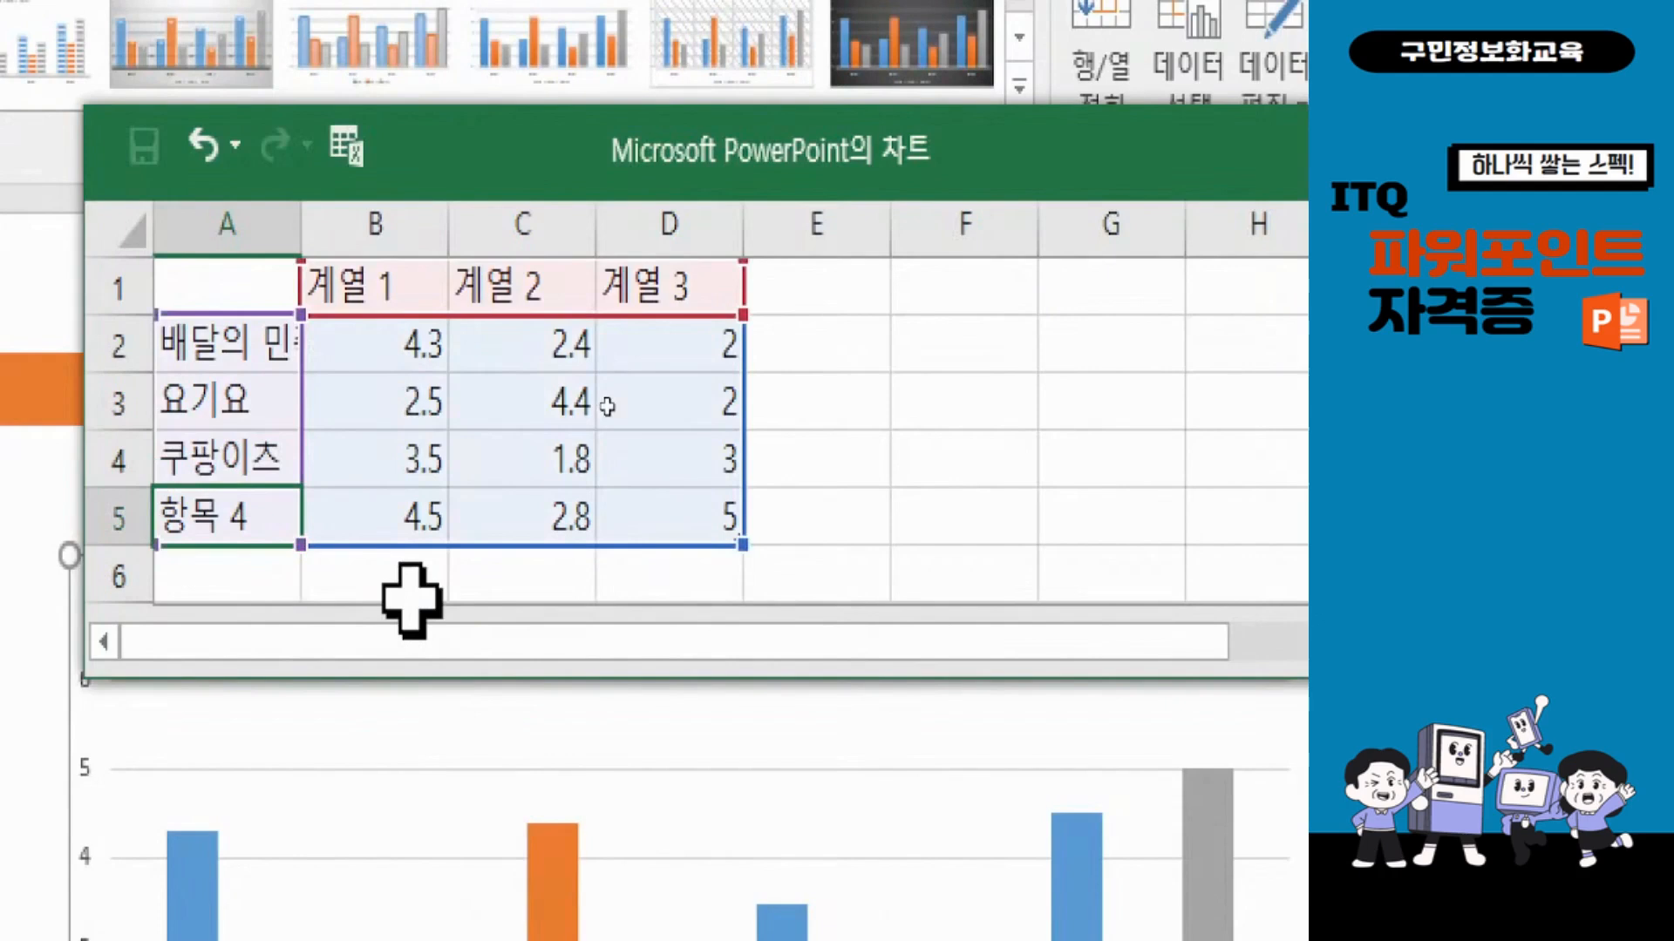
Step: Rename the fourth category in A5 as 배달특급 and add a fifth category 위메프 in A6
type("배달특")
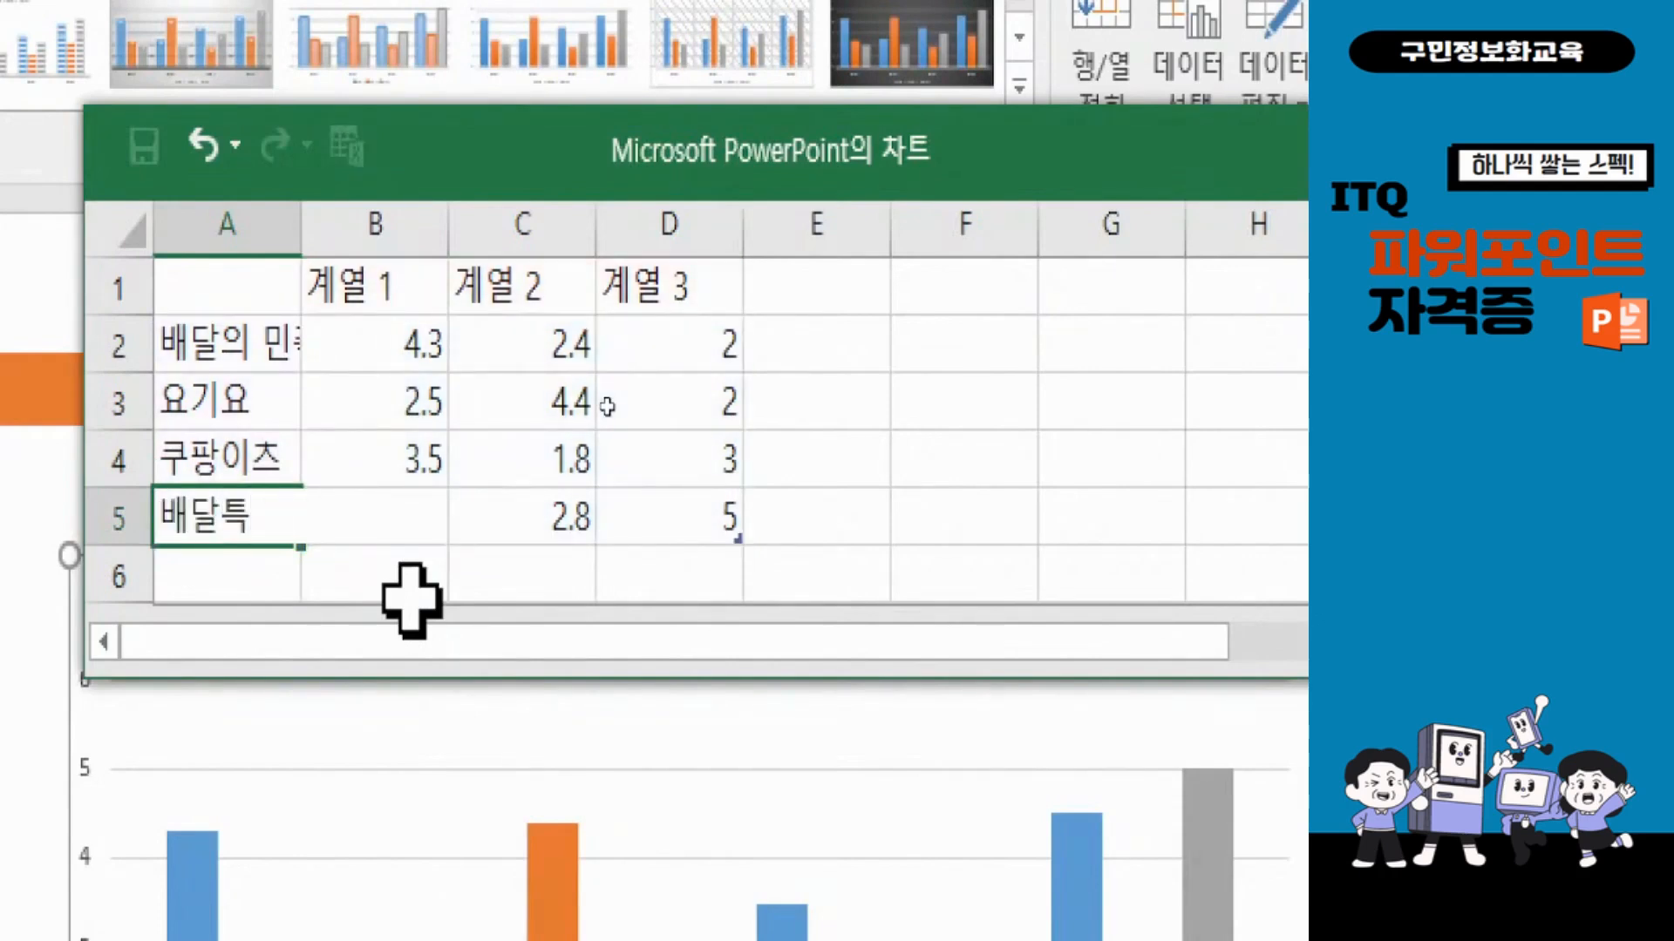
type("급")
key("Return")
type("ㅇ")
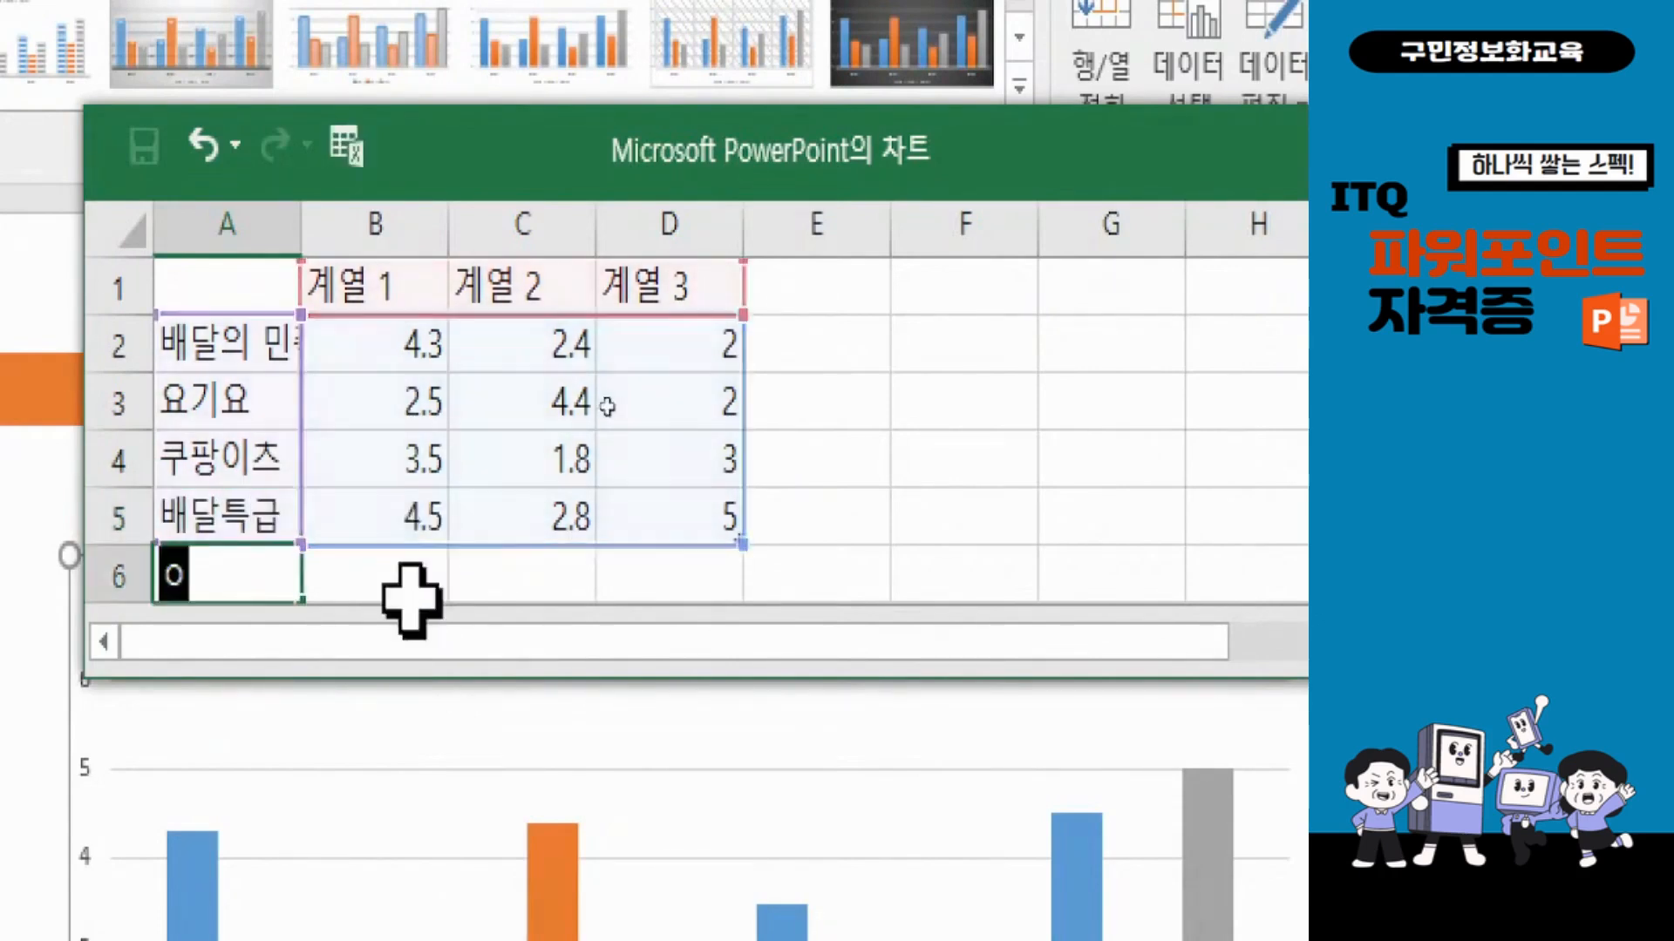
type("위메프")
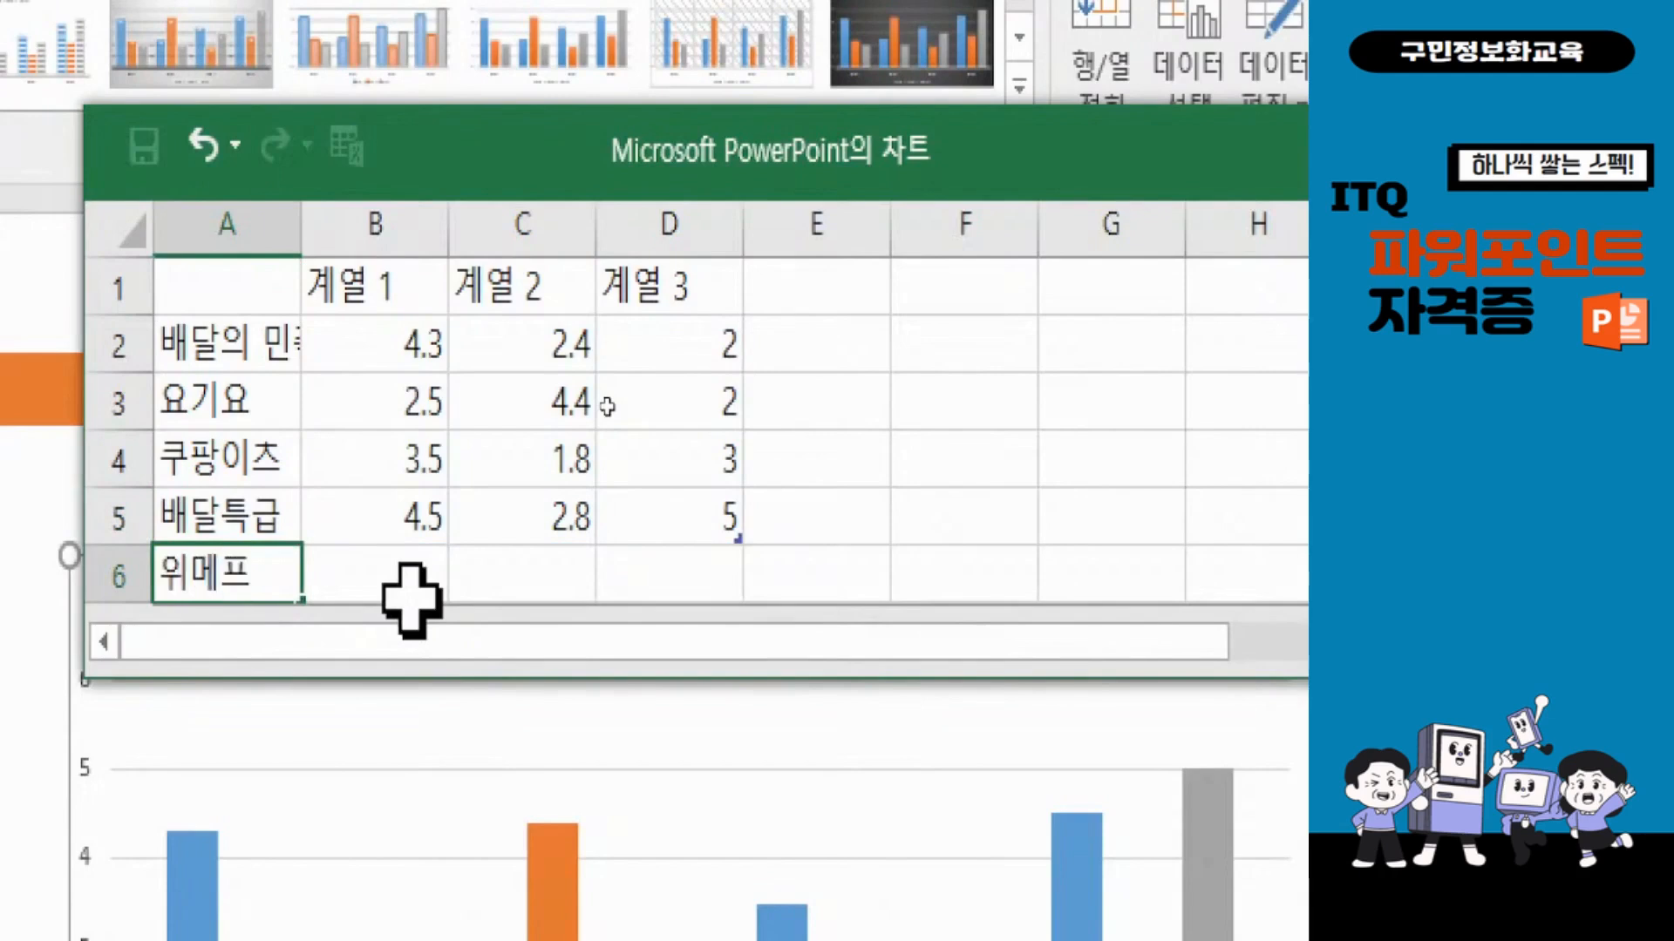
key("Return")
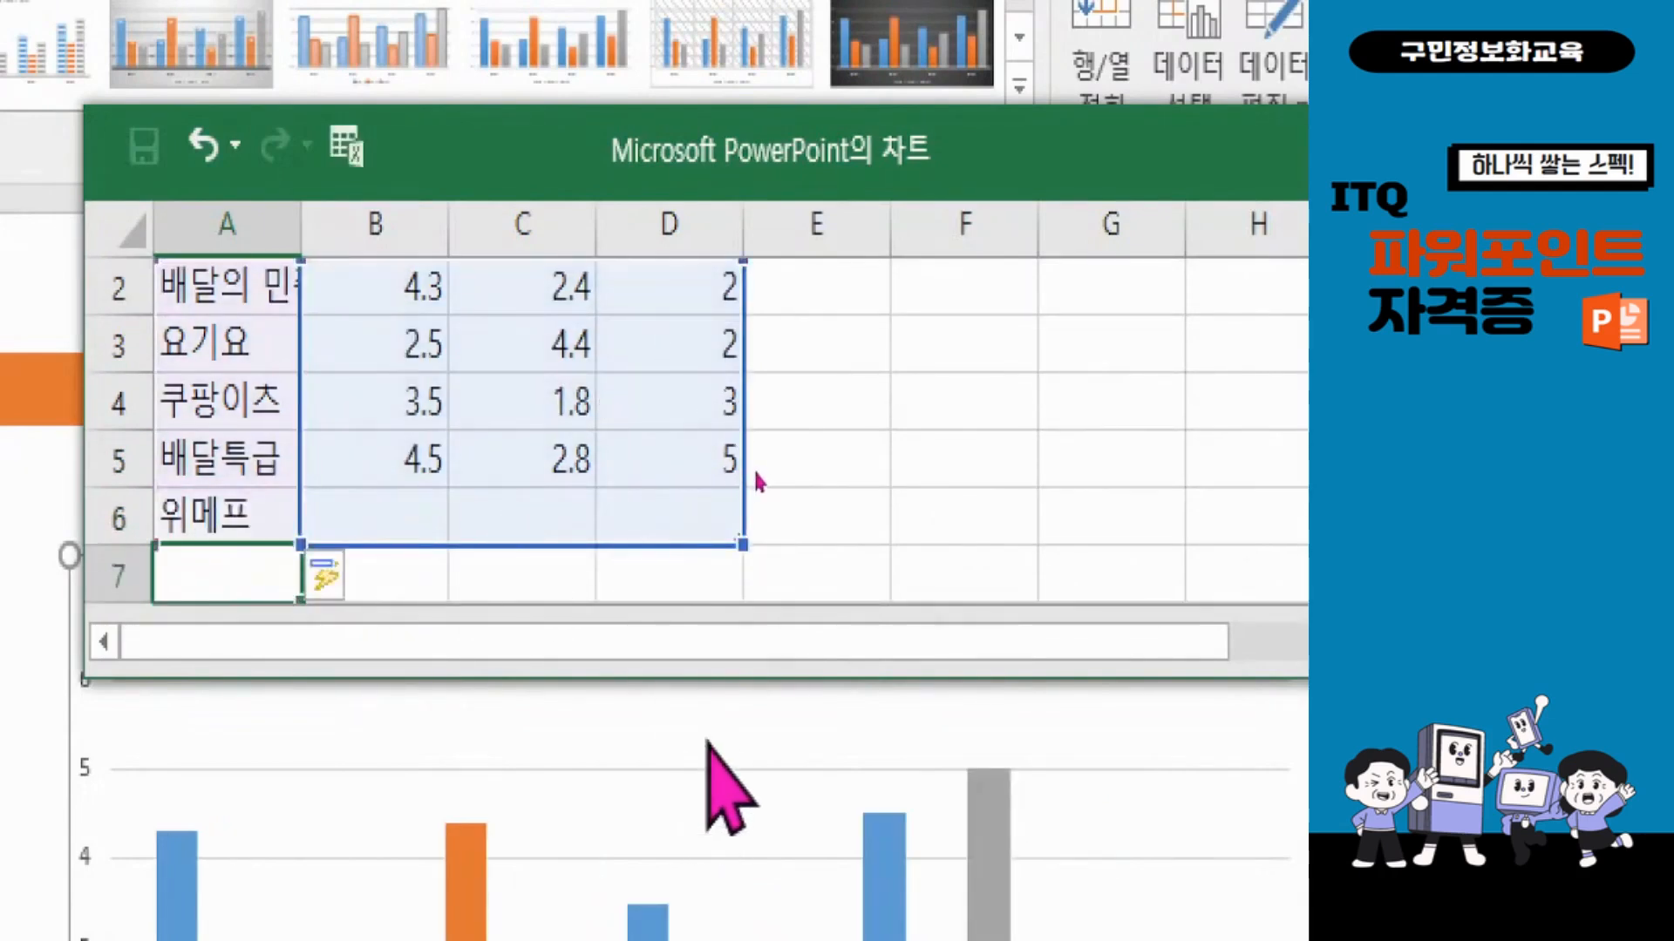
Step: Make the chart data window taller to show about ten rows and fit column A's width to its contents
left_click_drag(711, 685, 665, 822)
scroll(710, 314, "up", 1)
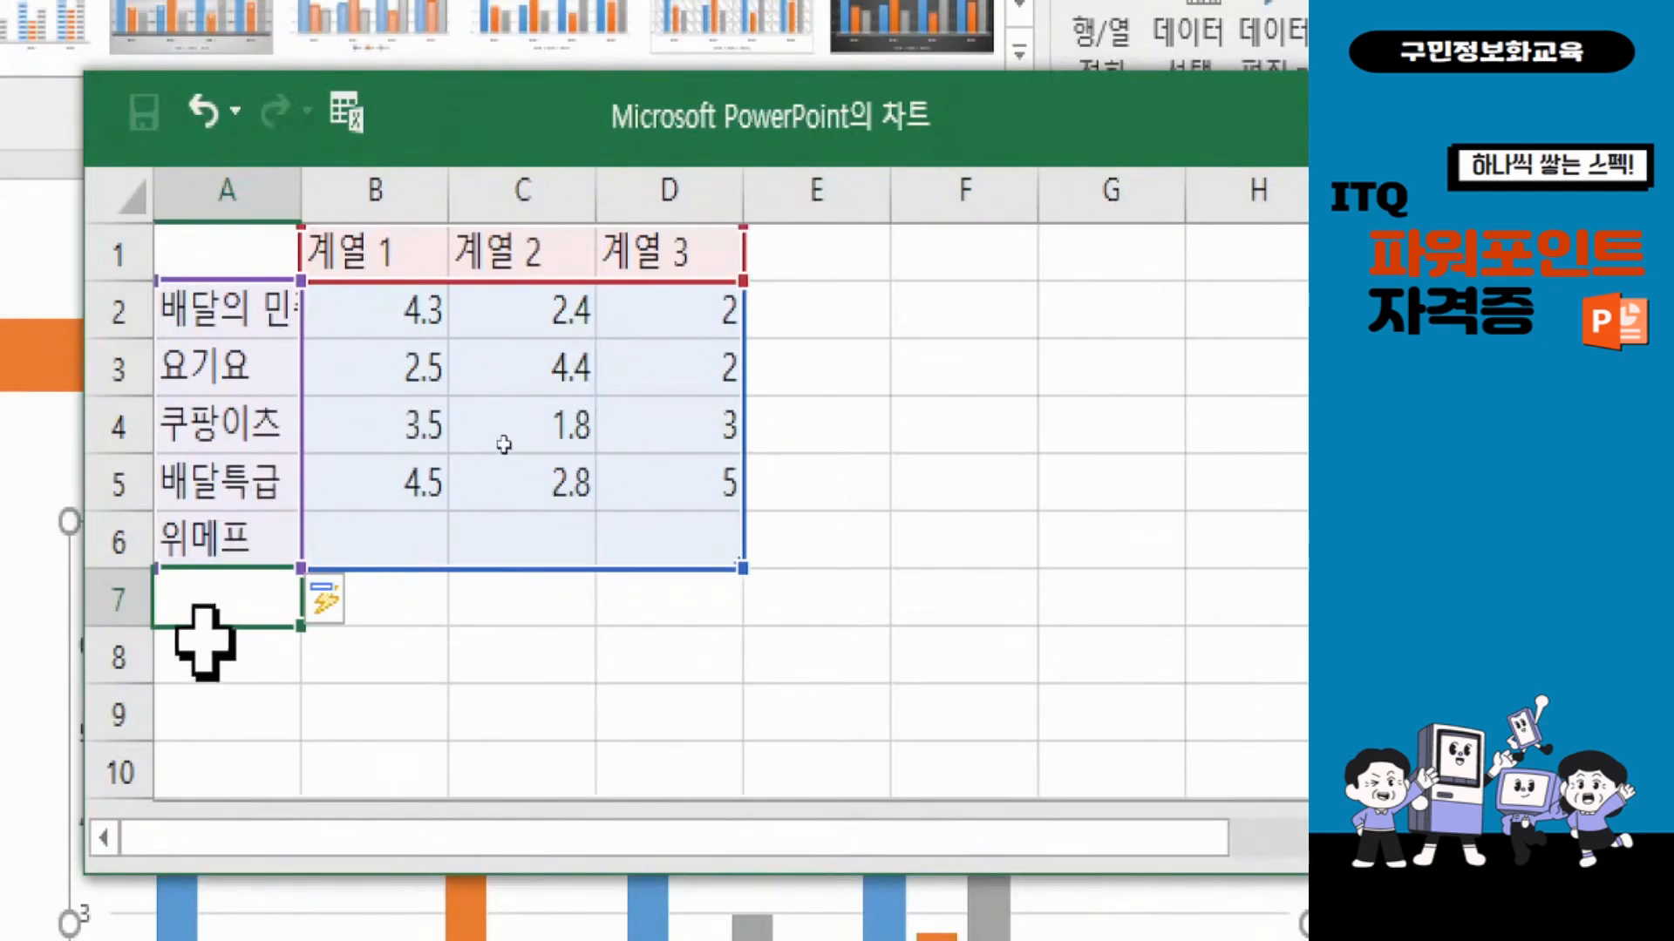
double_click(301, 197)
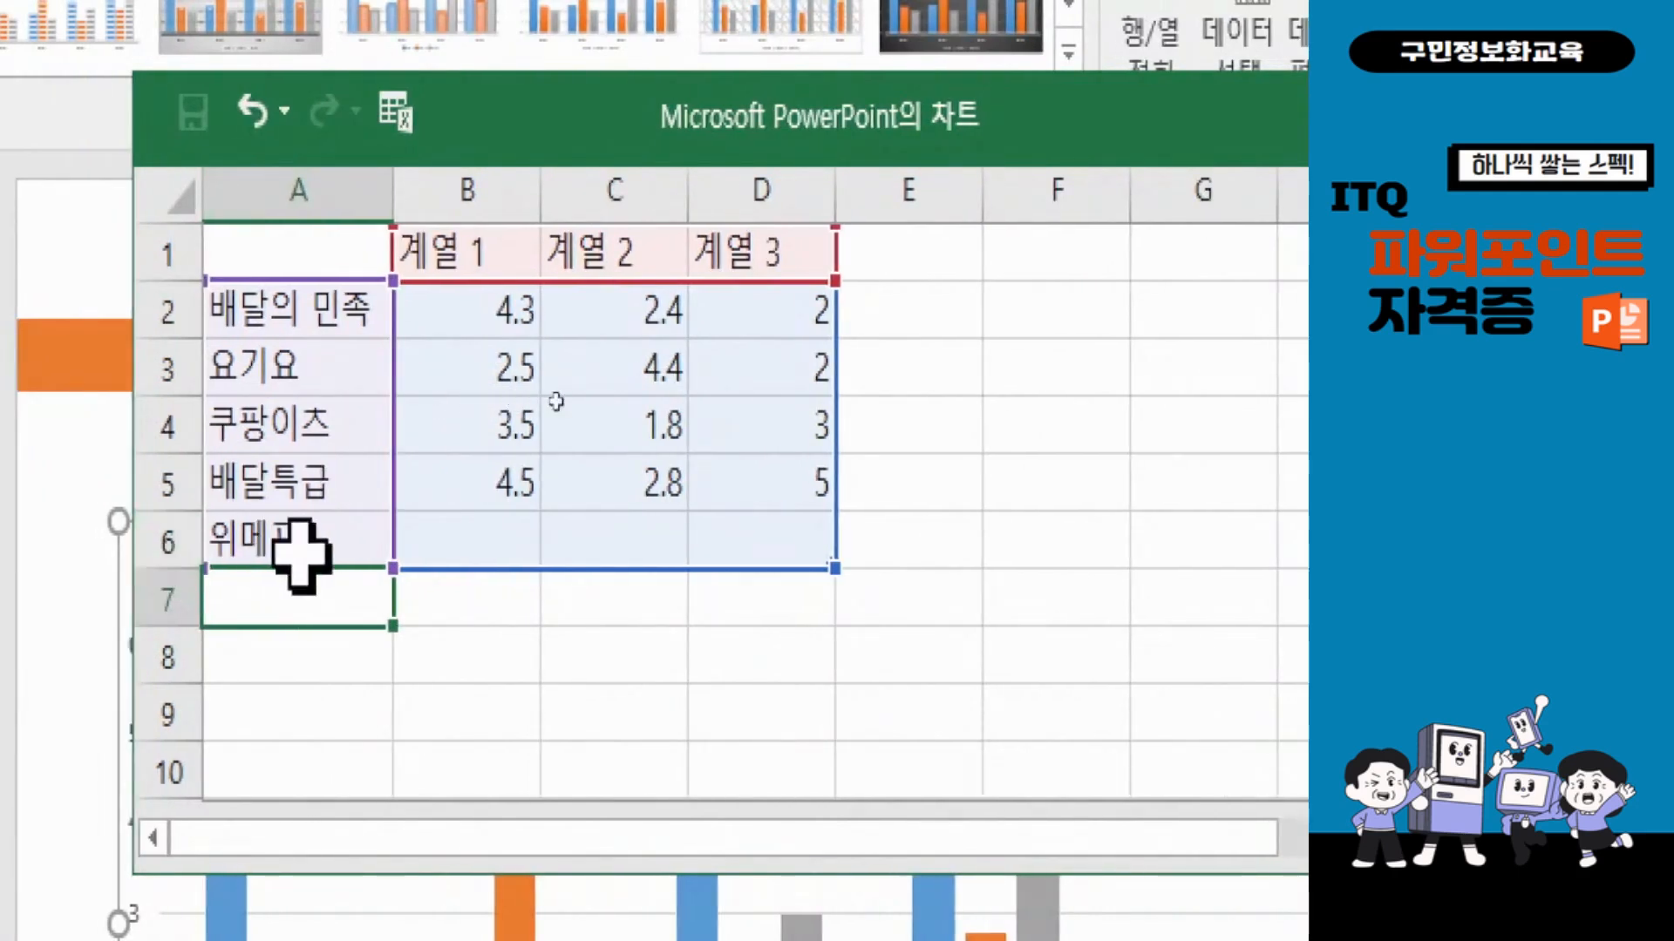
Step: Rename the first two series headers in B1 and C1 as 정보량 and 점유율(%)
left_click(484, 254)
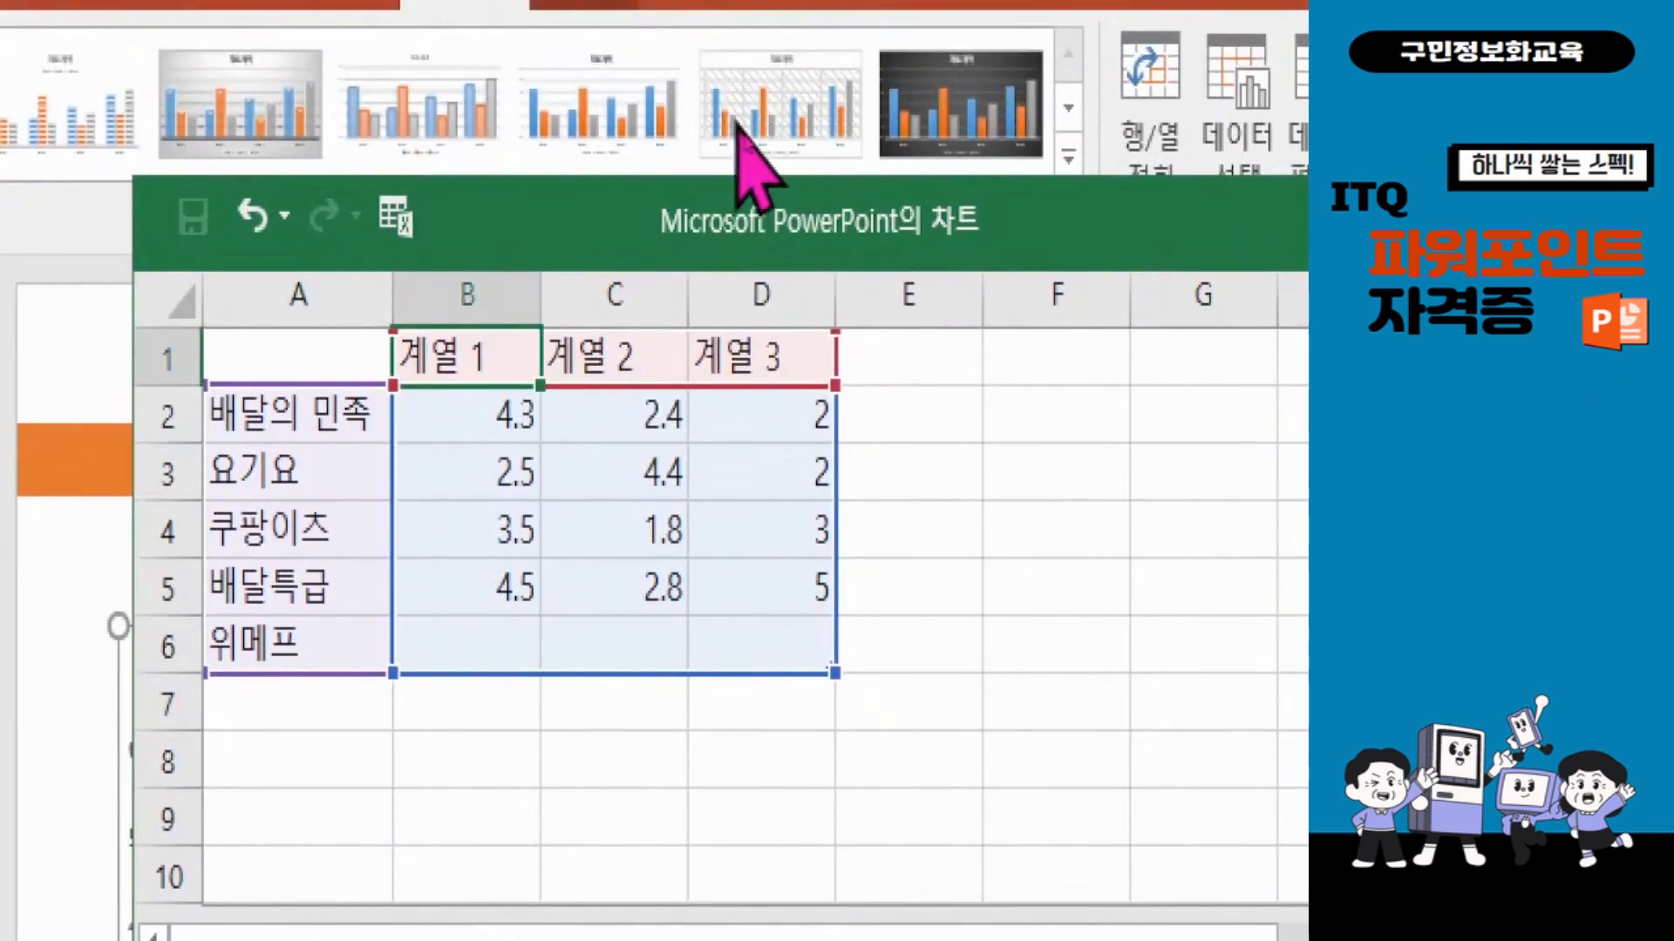
type("정볼")
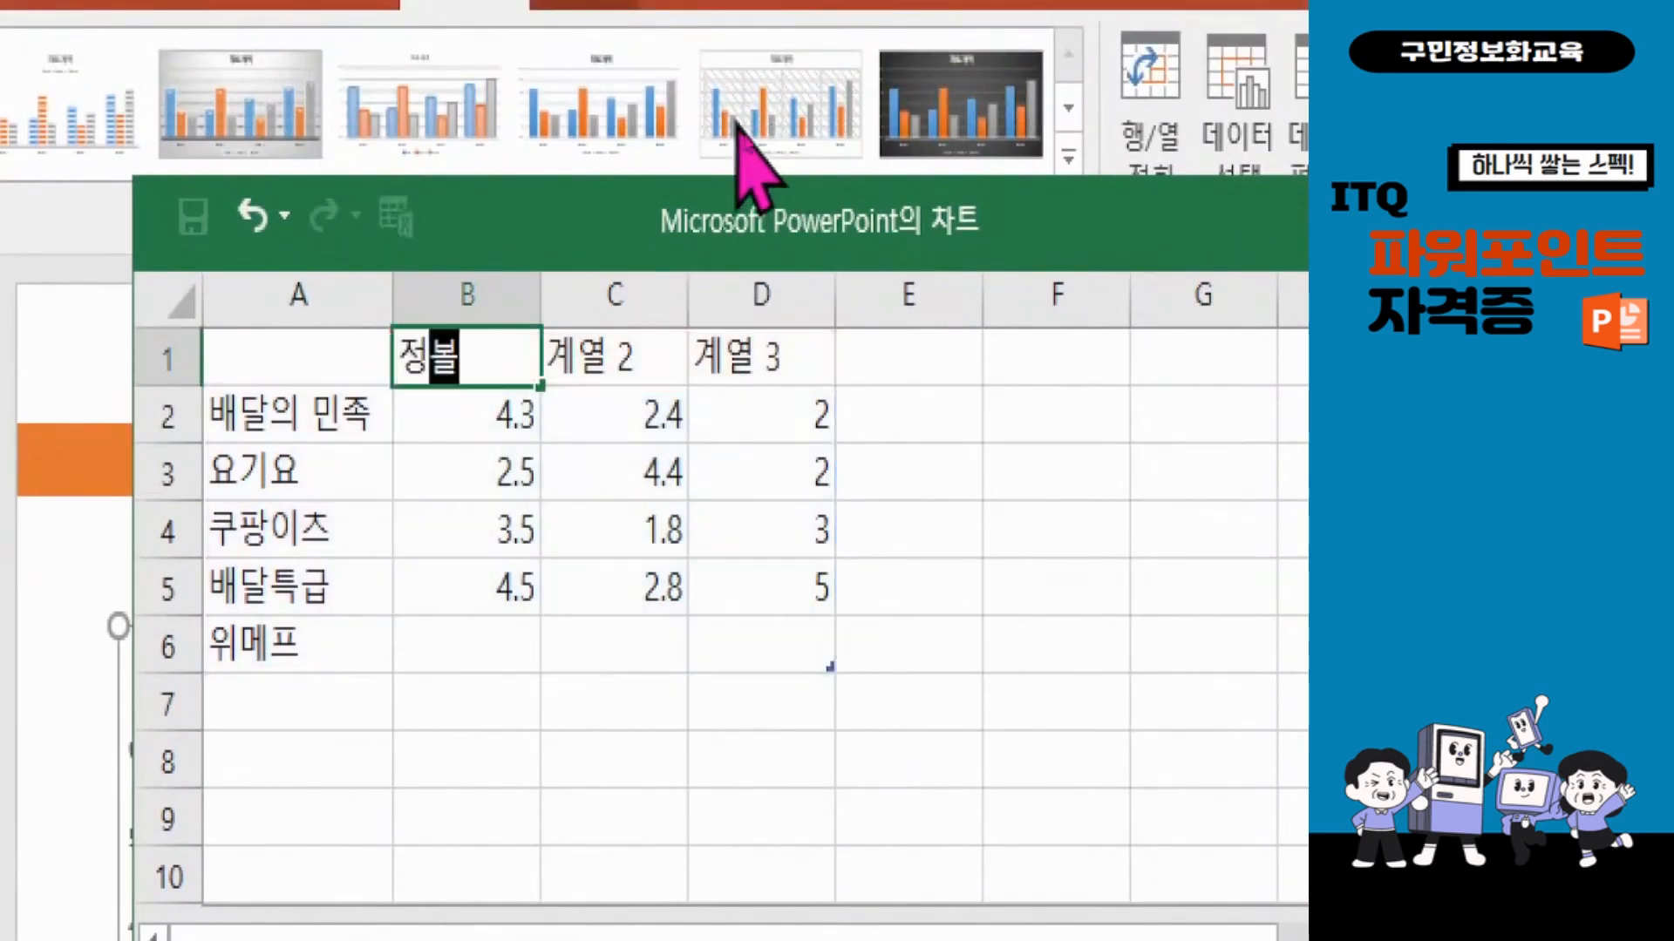
type("량")
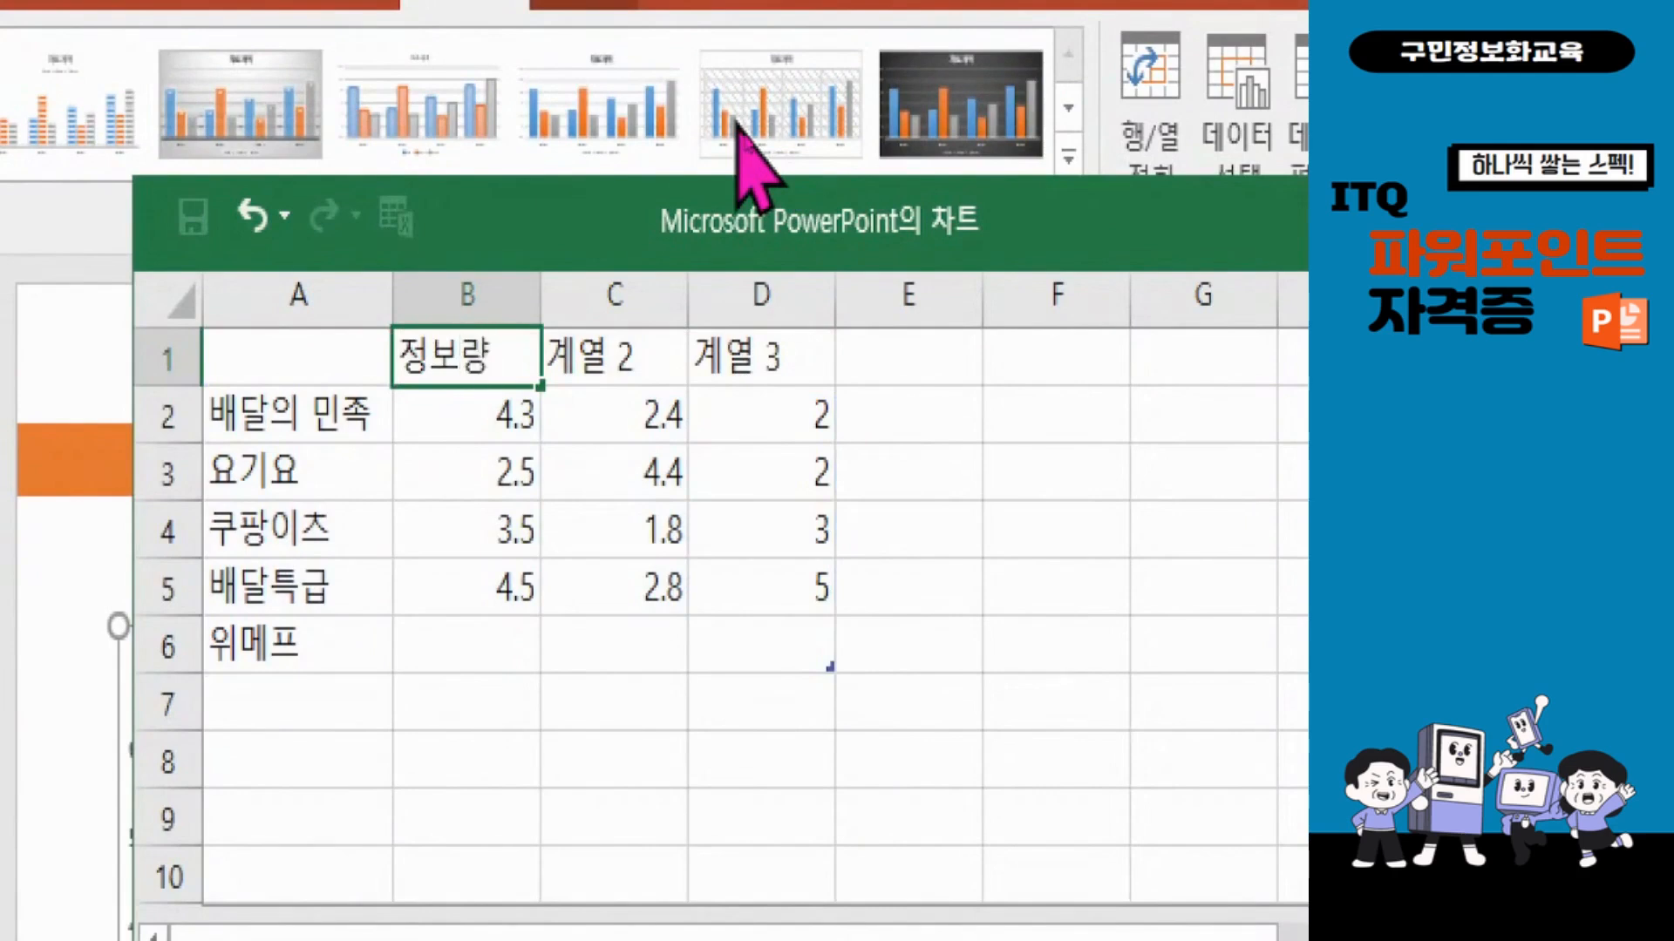
key("Tab")
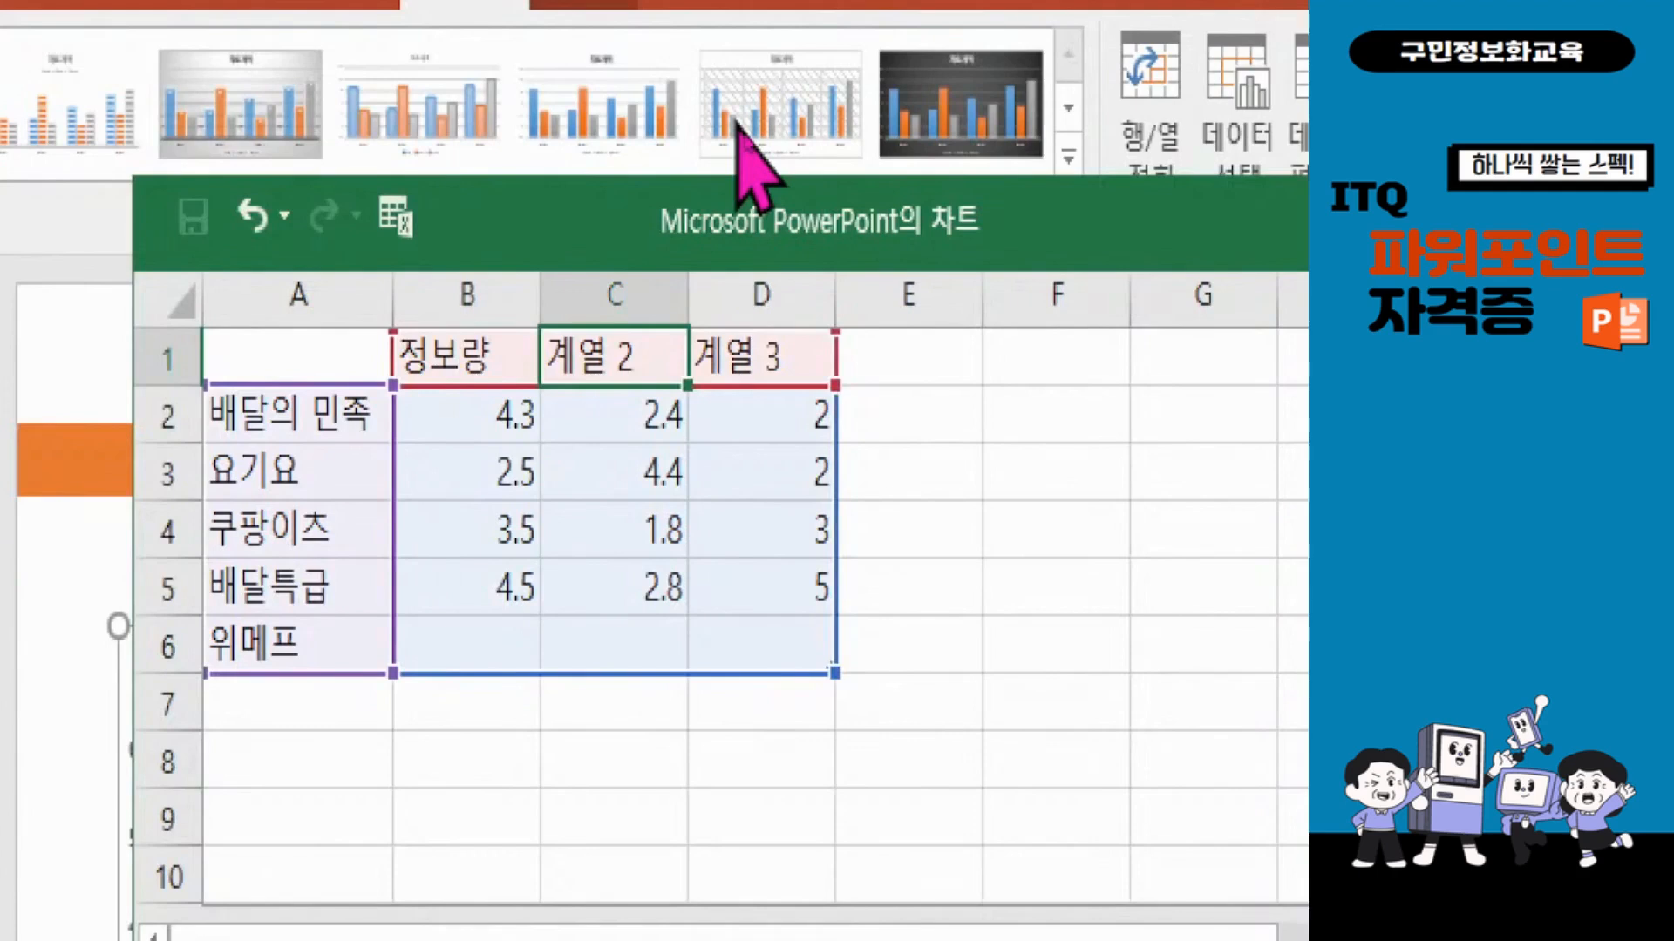
type("점")
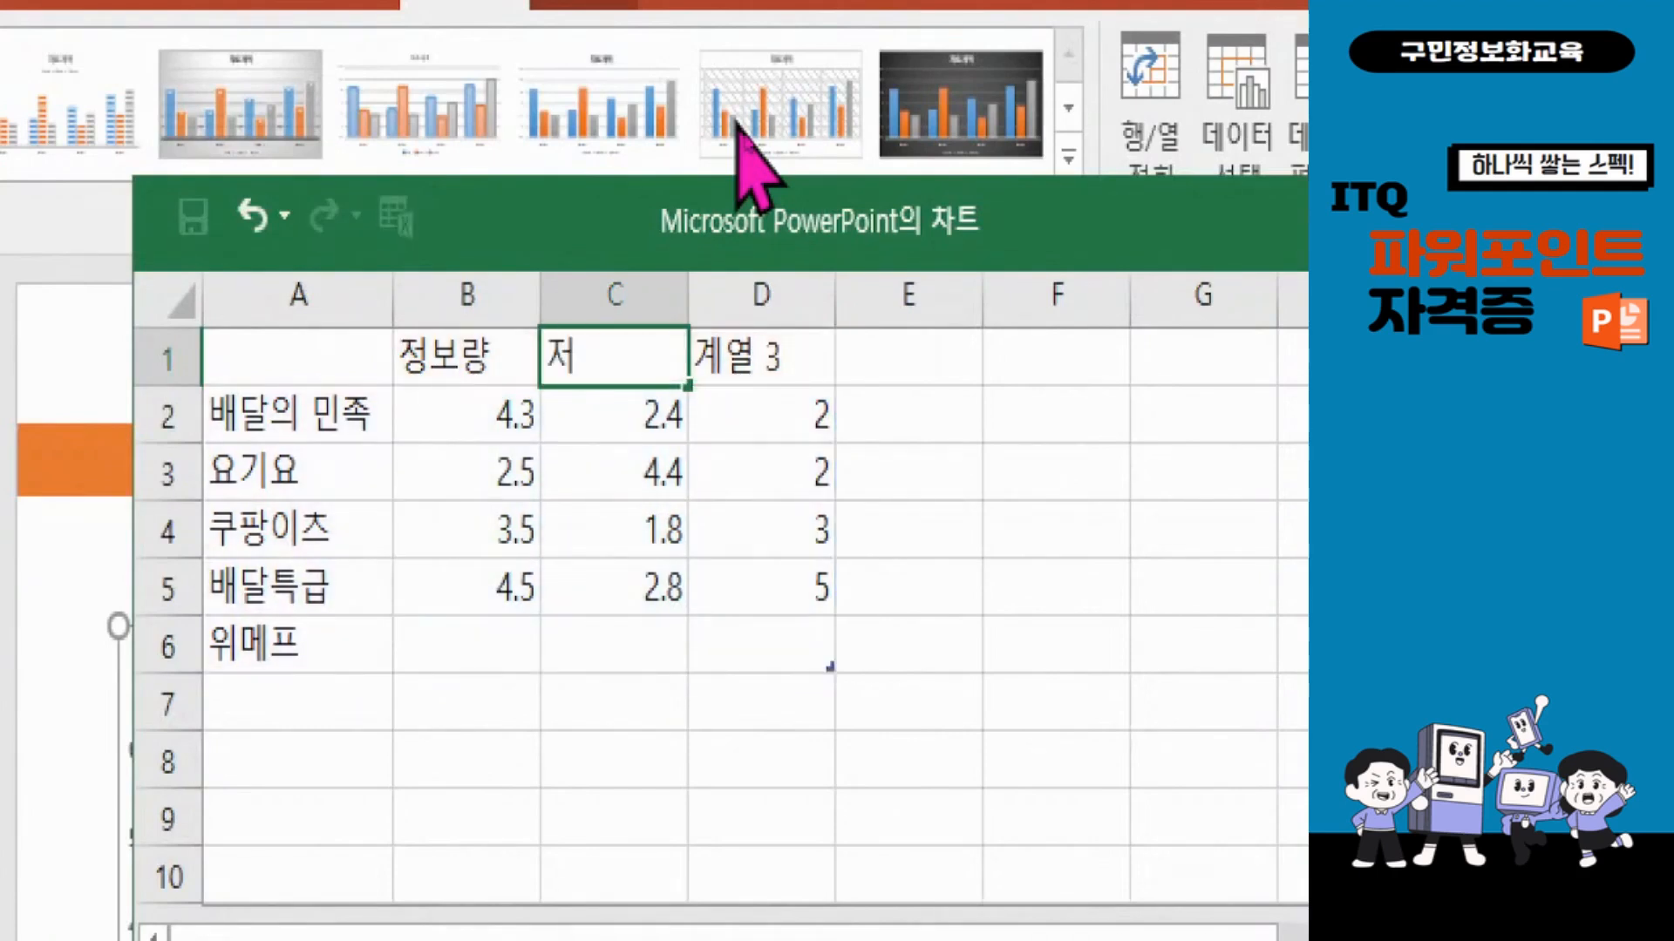
type("유유")
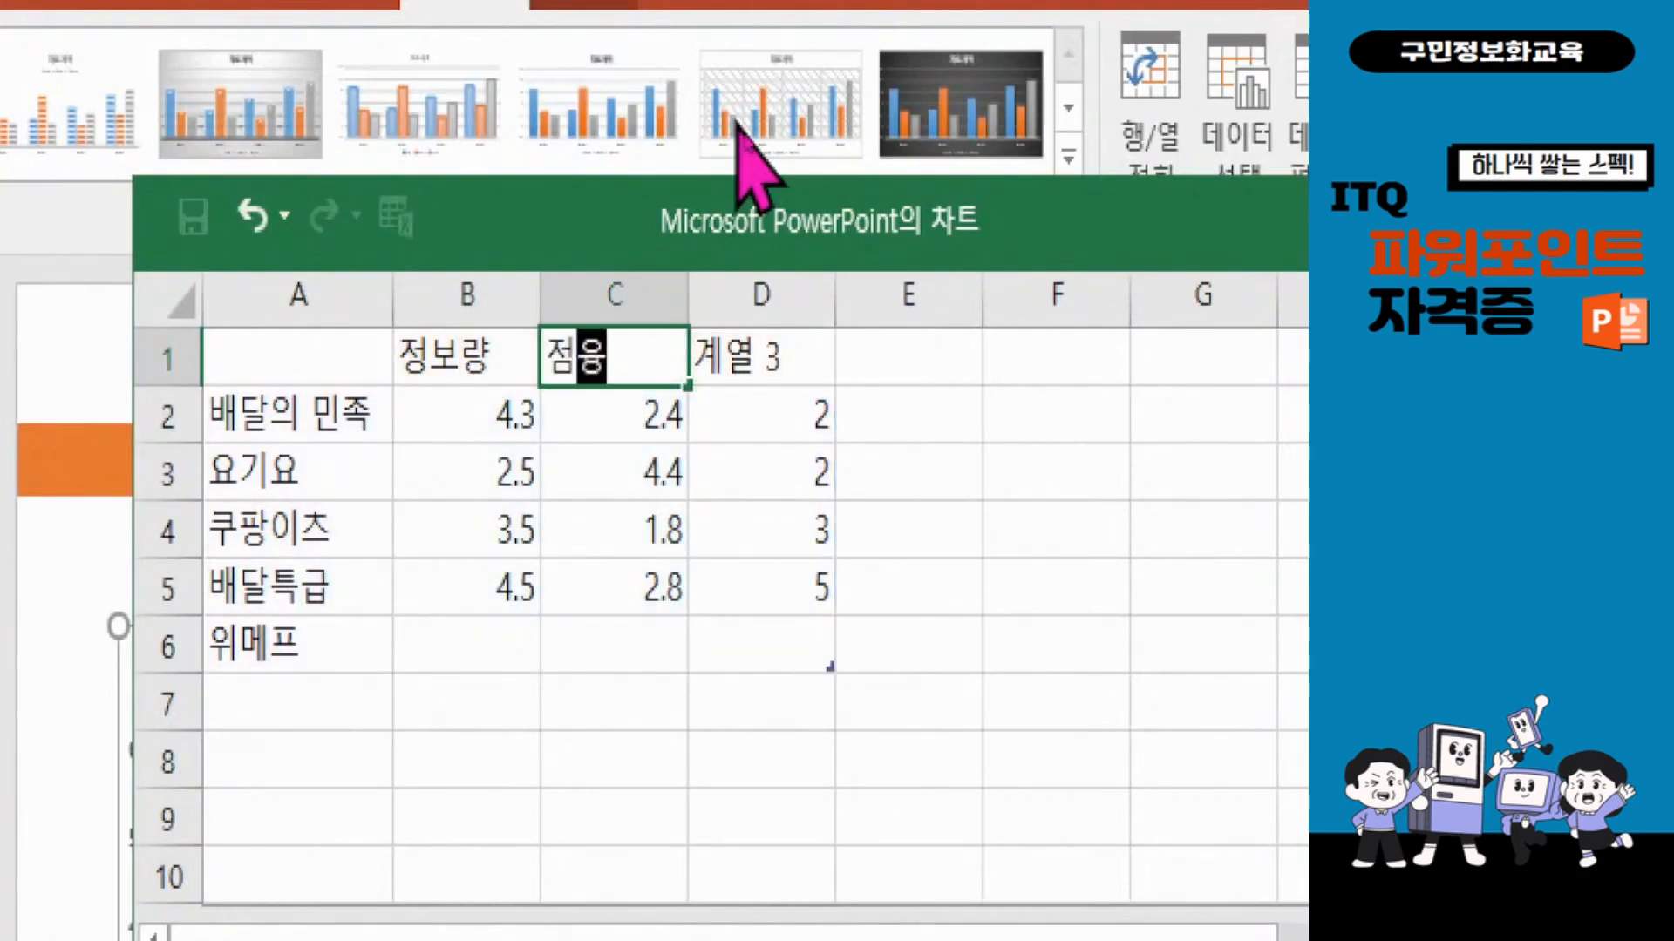
type("ㄹ(")
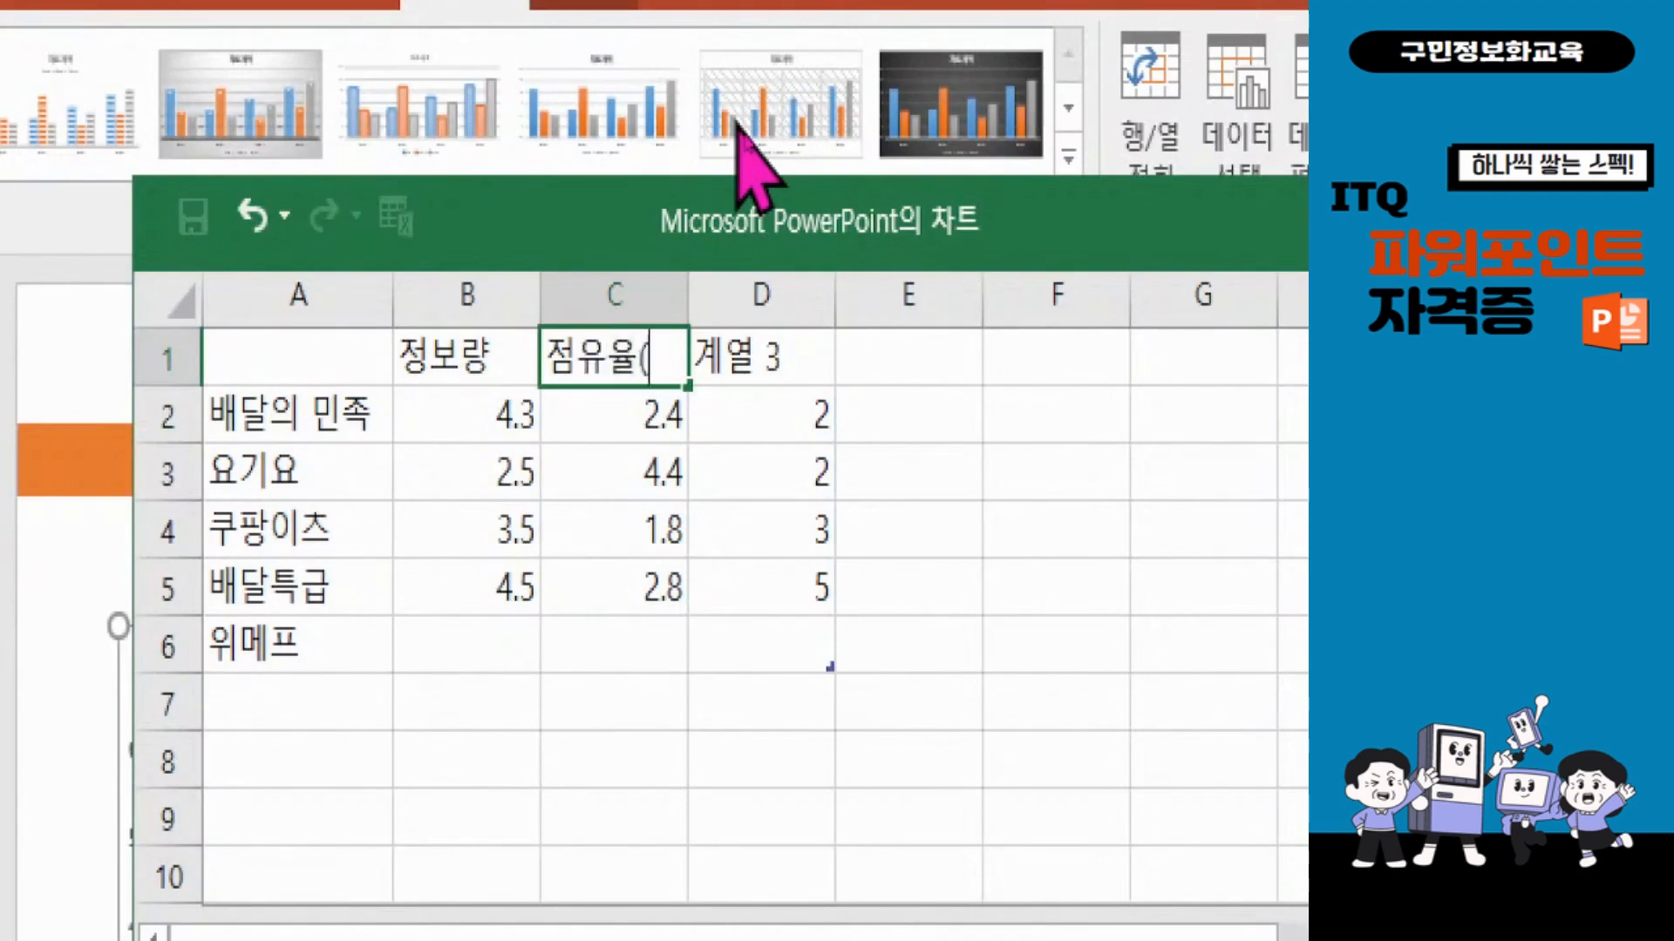
type("%)")
key("Return")
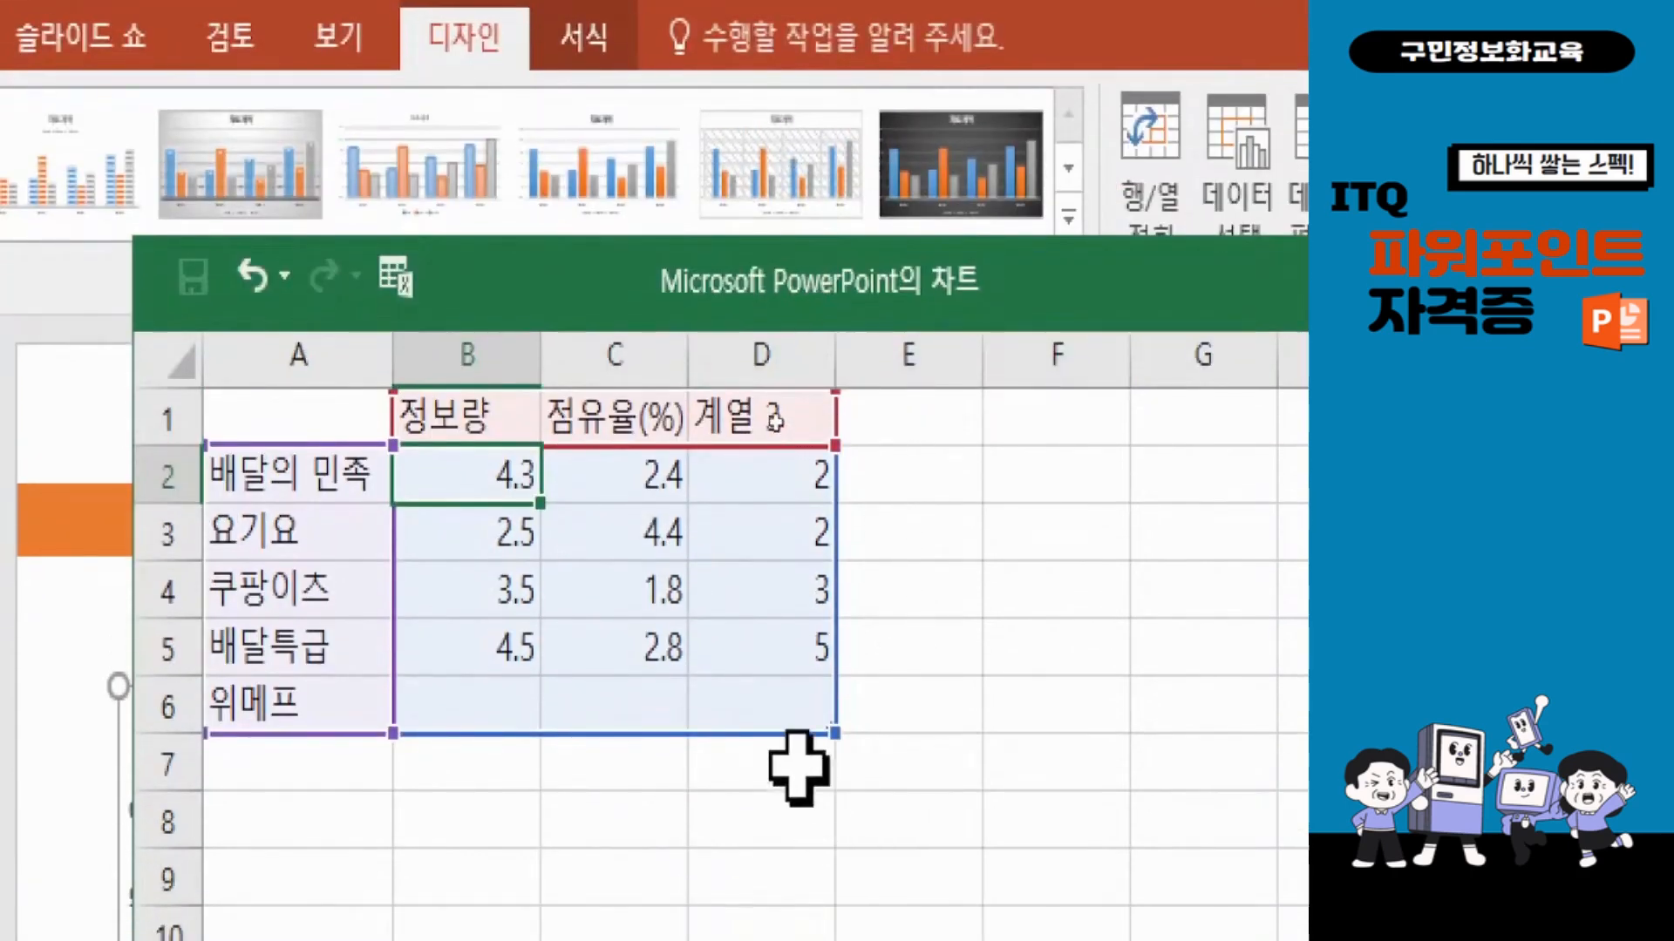
Step: Select the value range B2:C6 and enter 156,124 for 배달의 민족 and 42,246 for 요기요 in the 정보량 column
left_click_drag(460, 471, 586, 721)
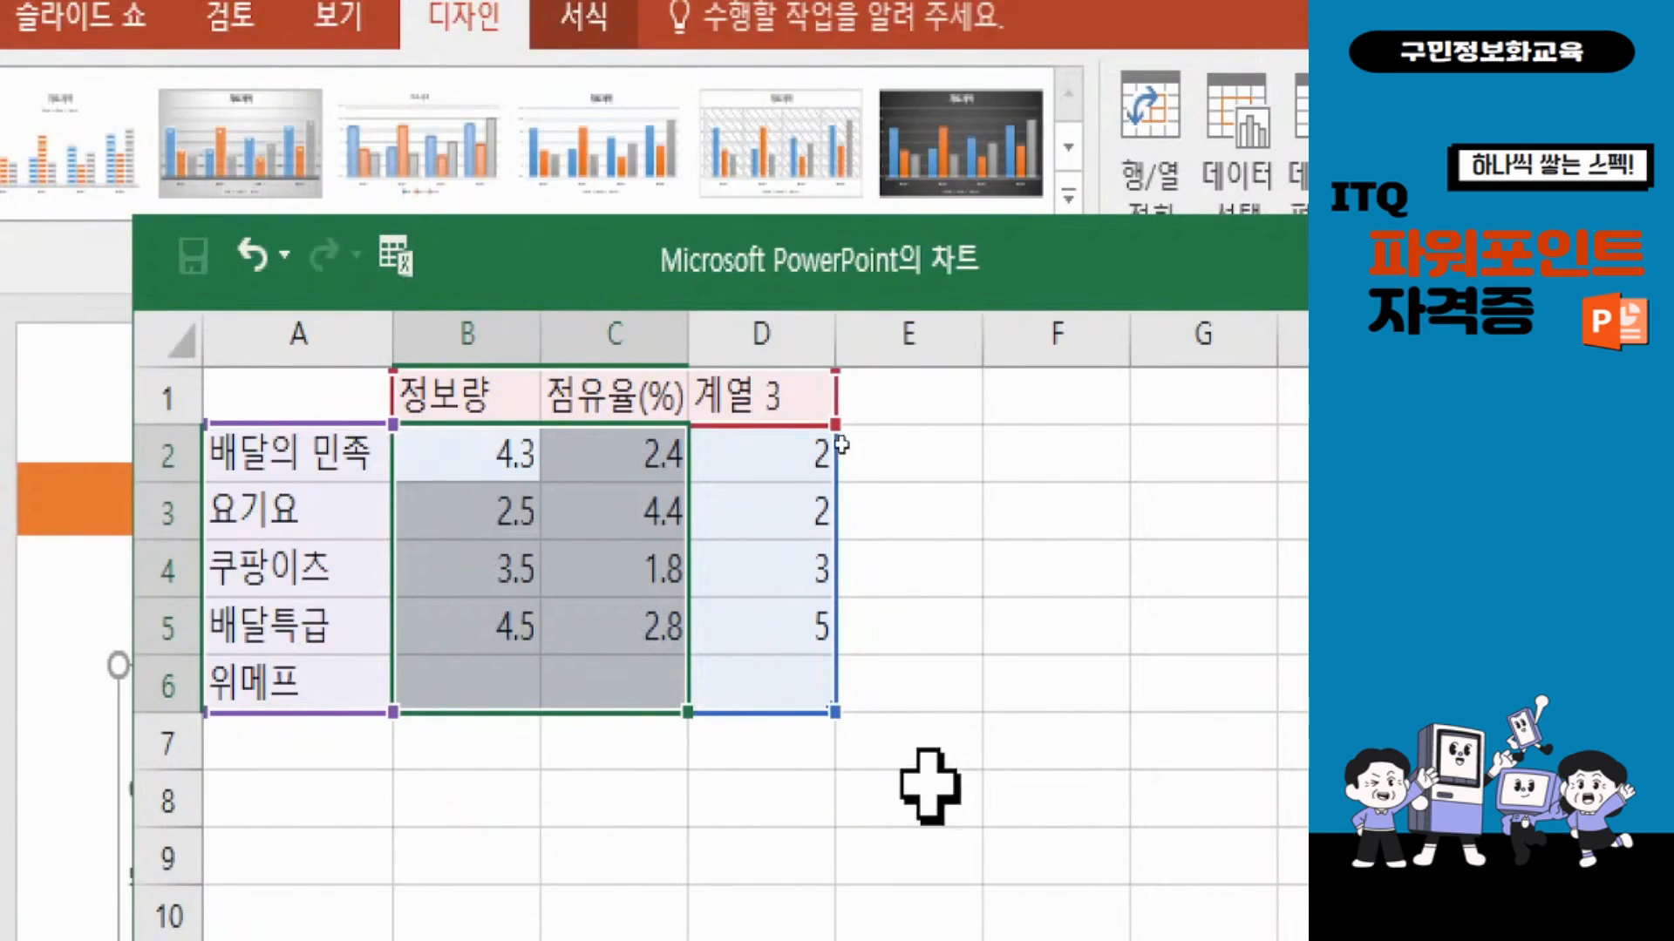
type("156,")
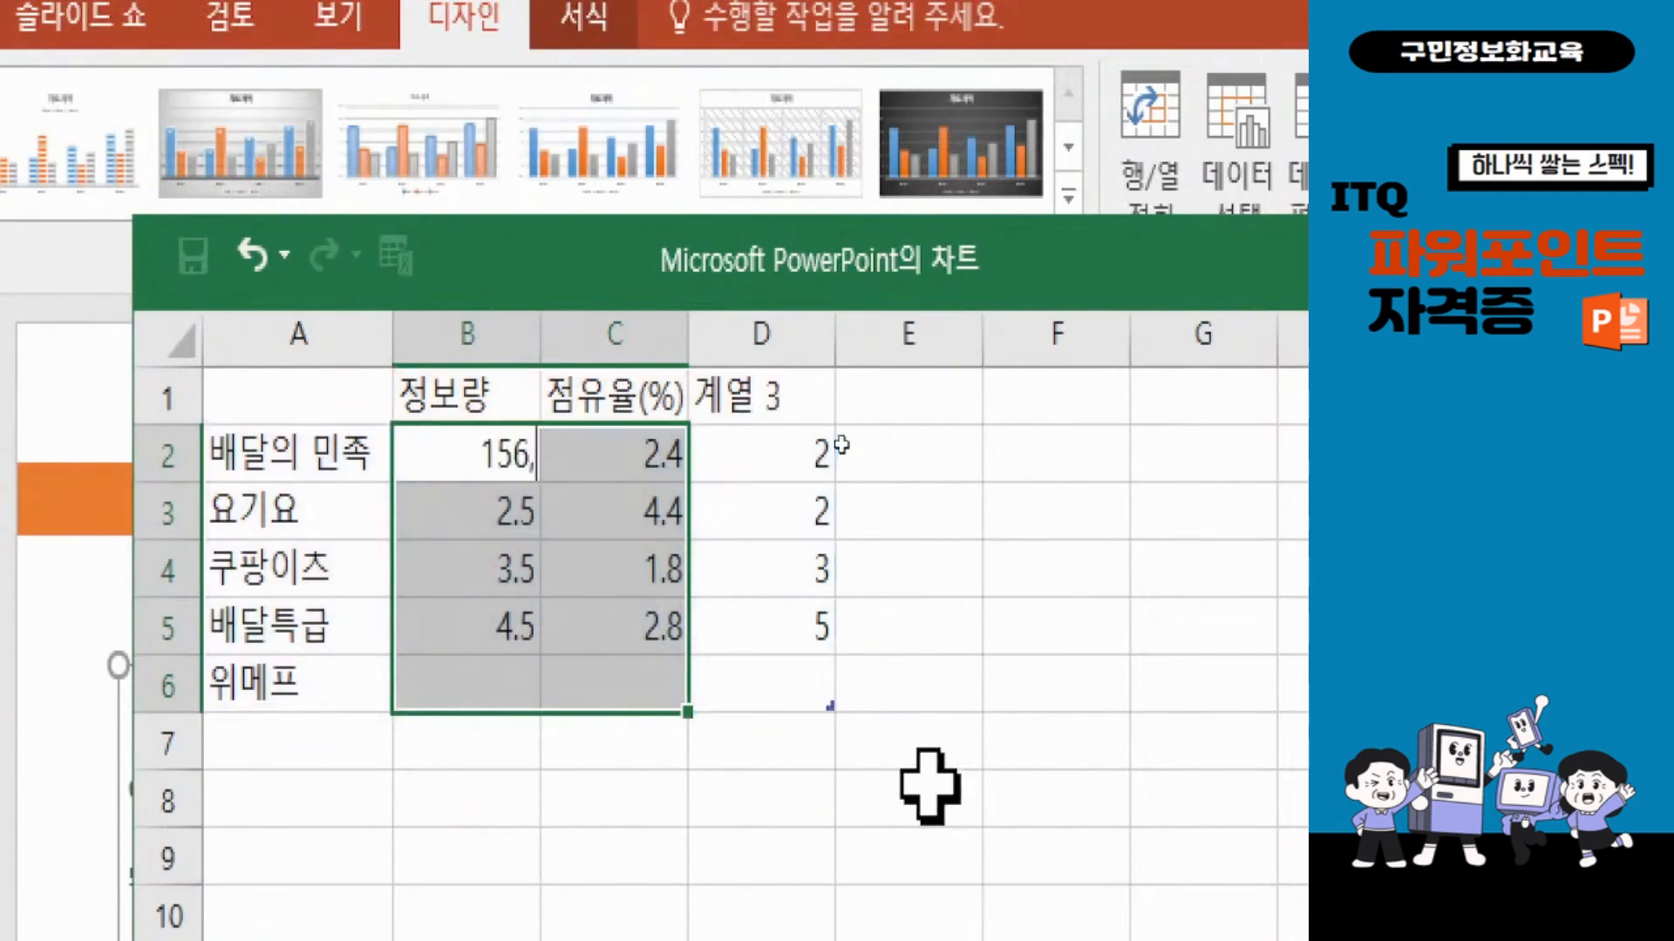
type("124")
key("Return")
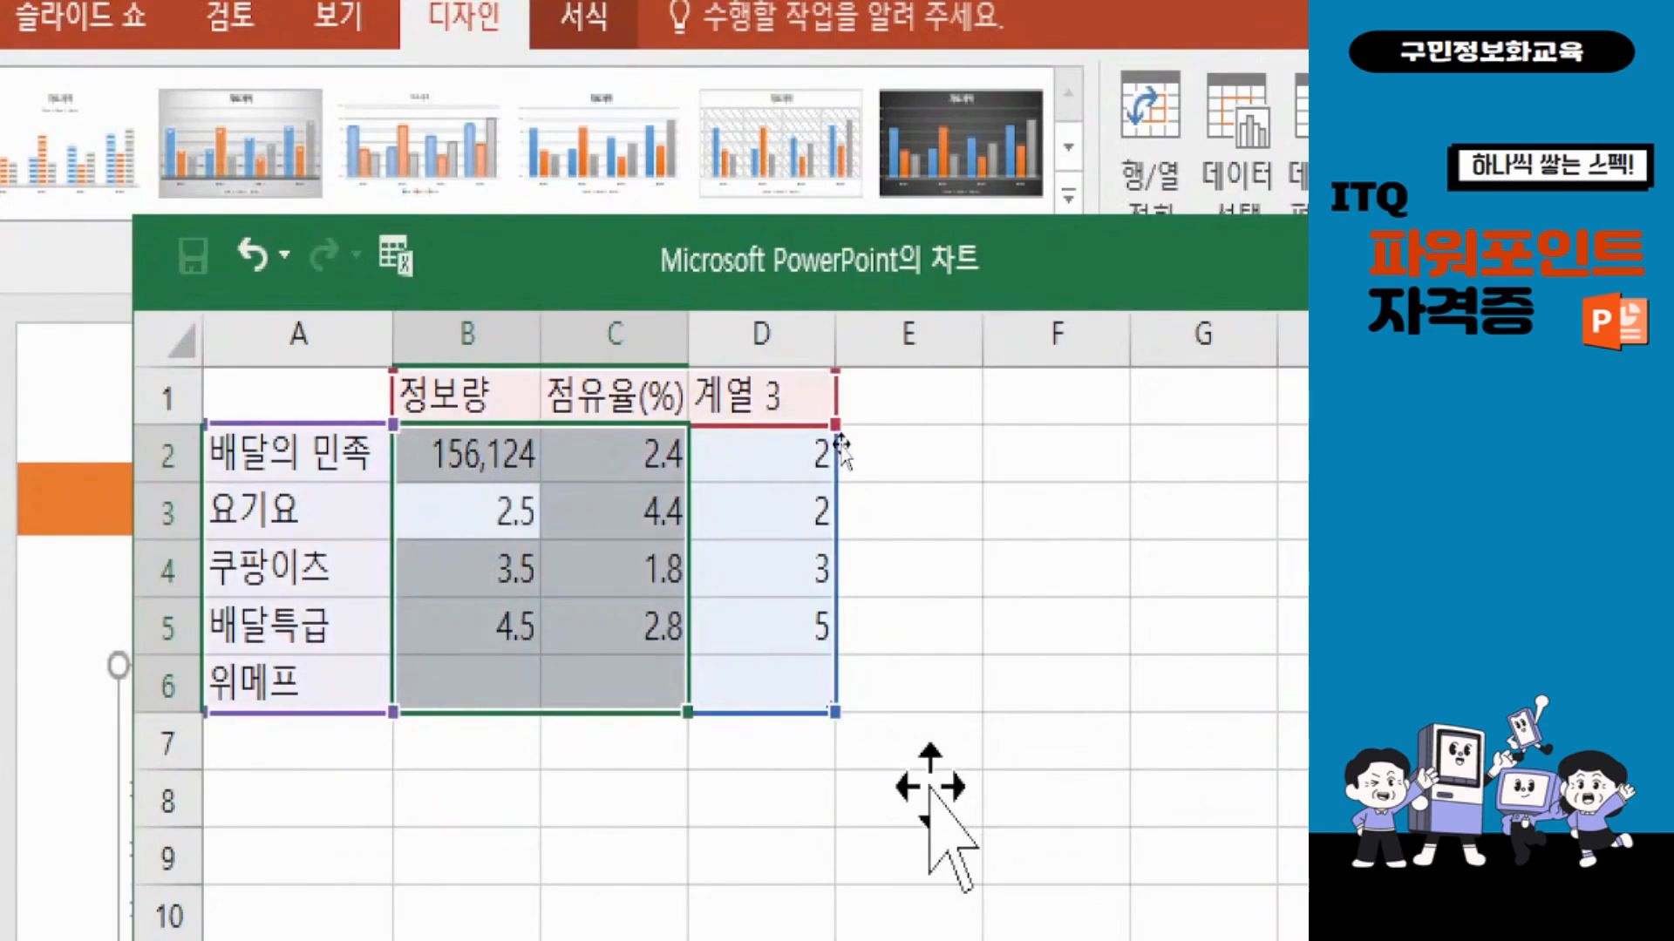
type("5")
key("BackSpace")
type("4")
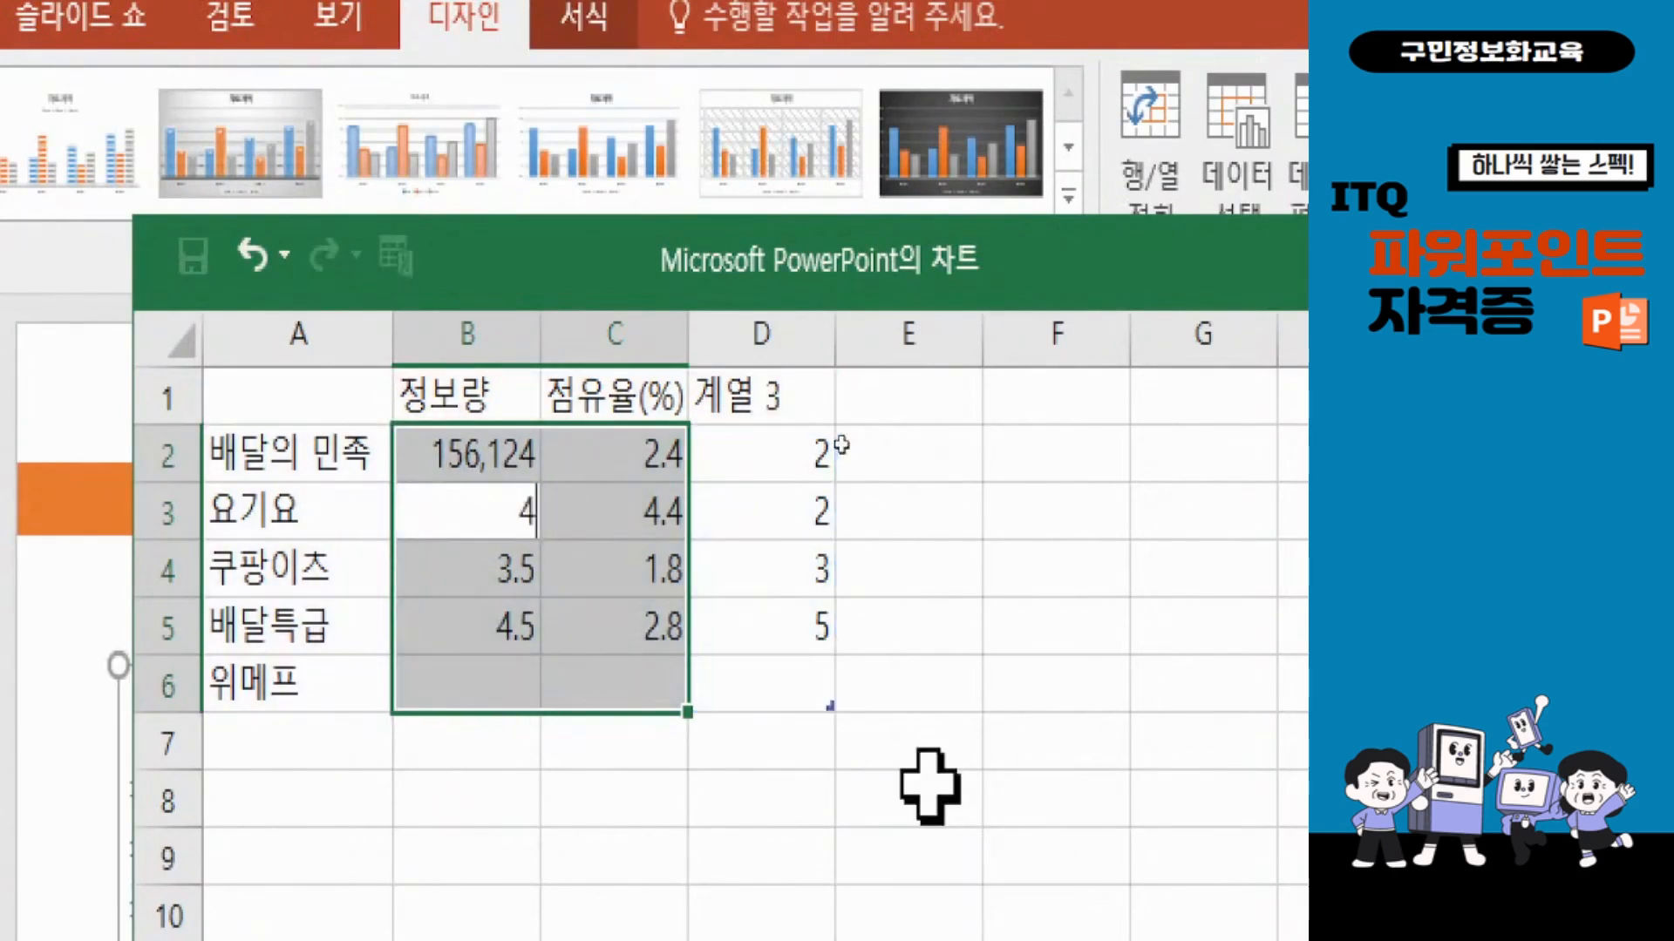
type("2,246")
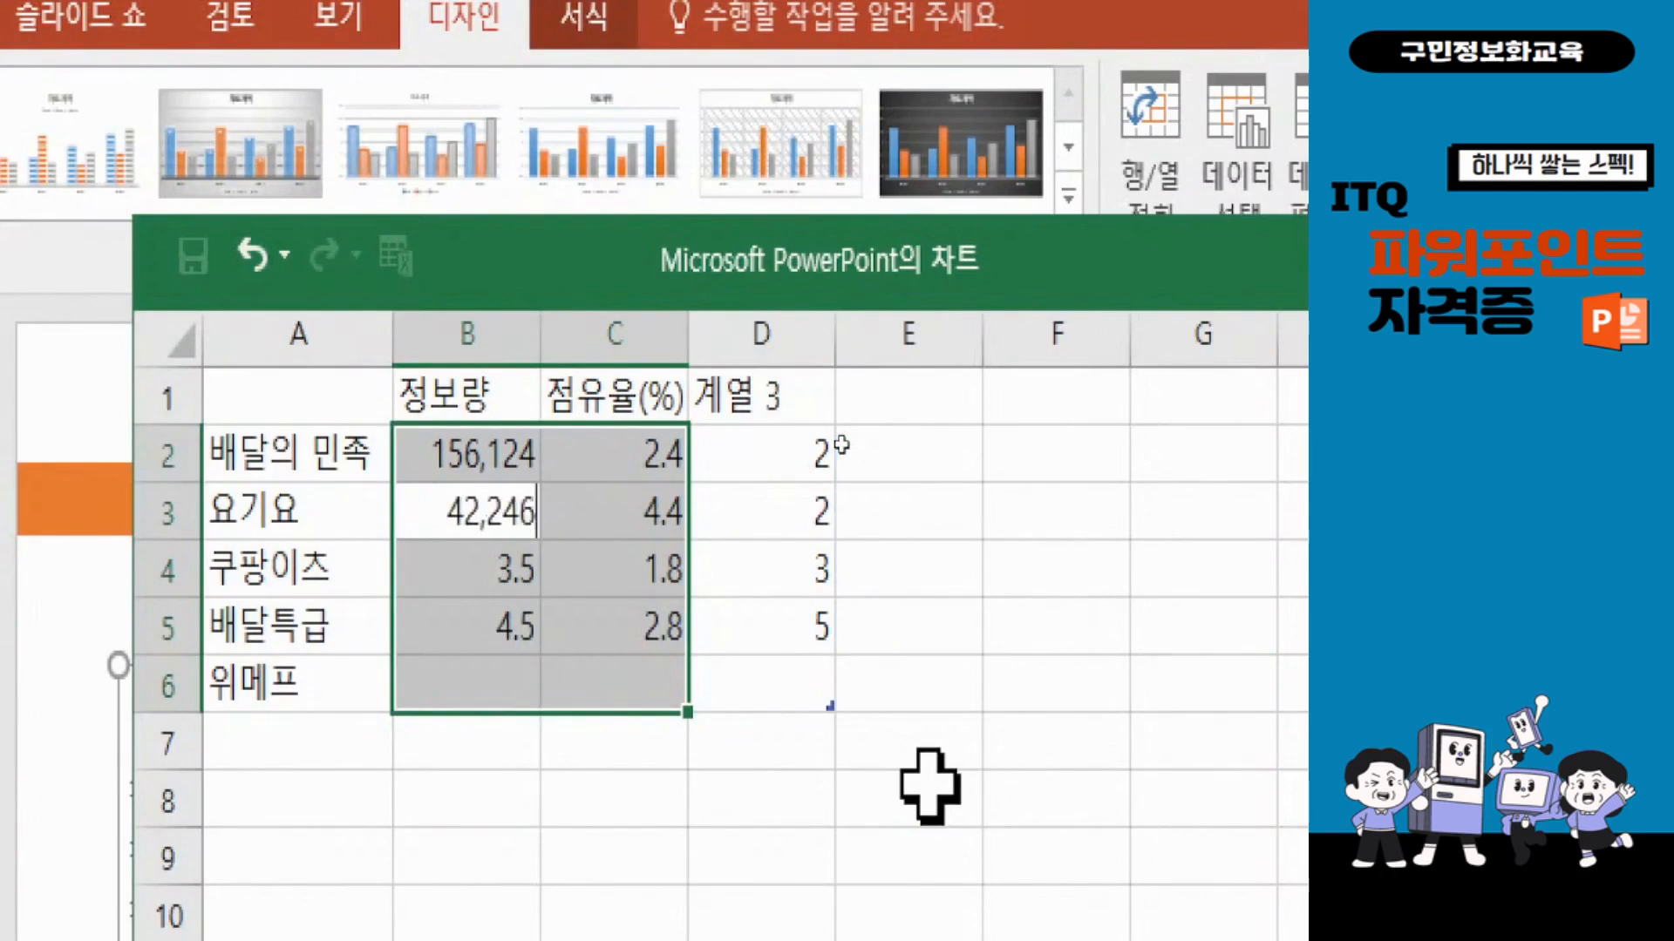
key("Return")
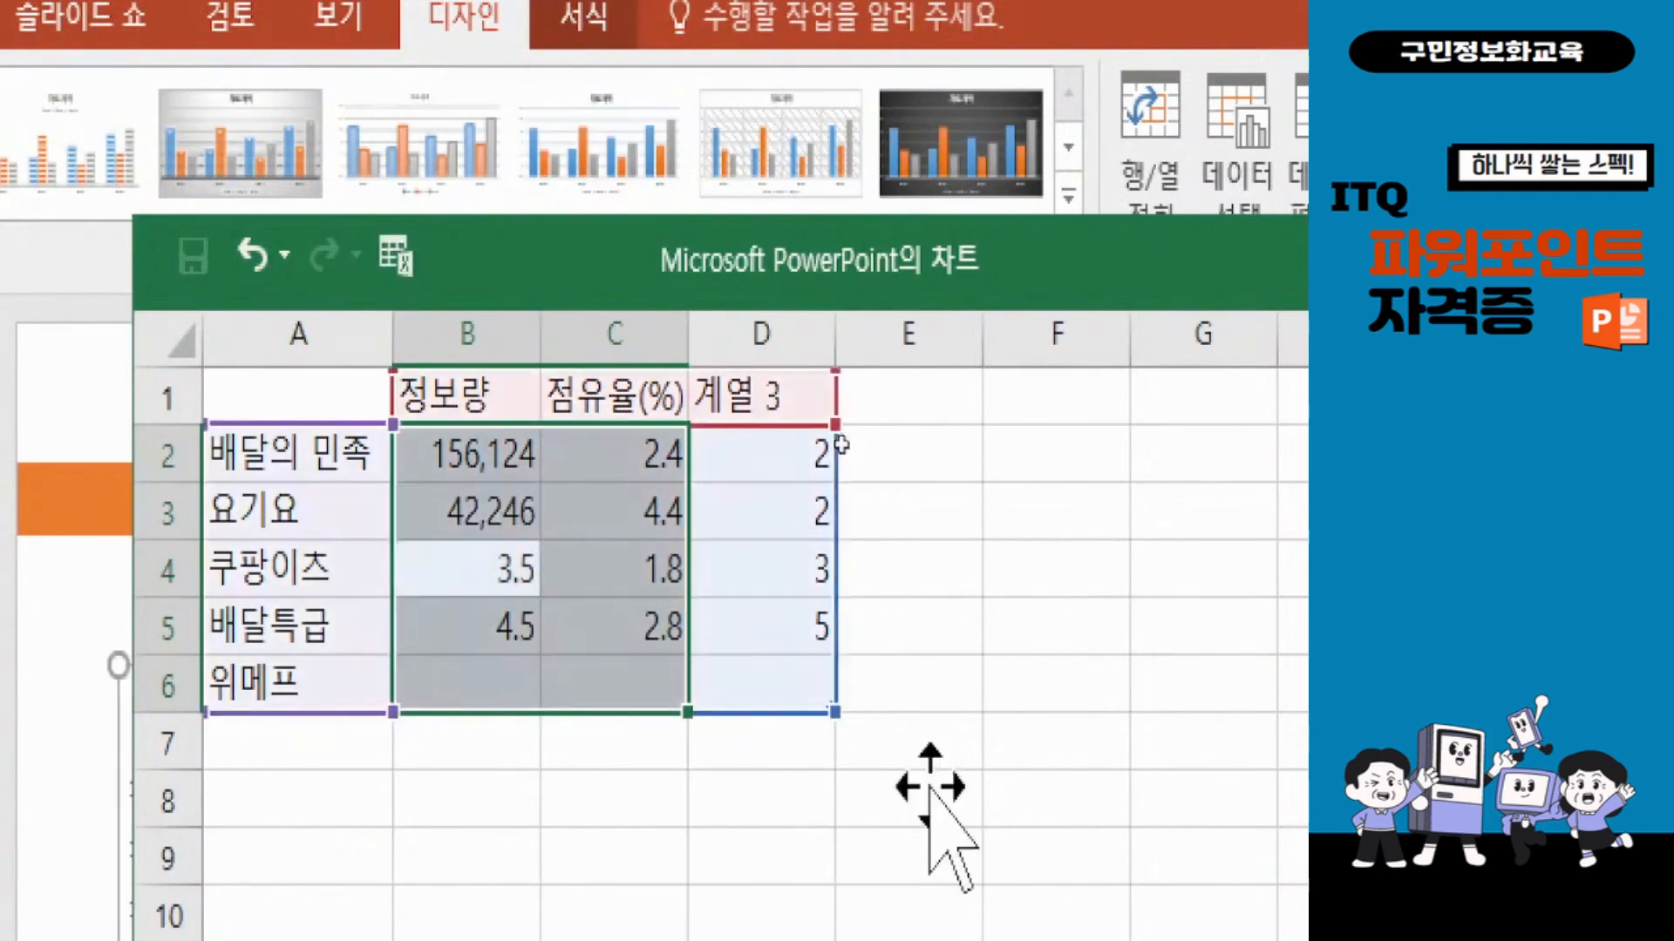
Step: Fill the remaining 정보량 values with 32,083 for 쿠팡이츠, 2,292 for 배달특급 and 2,142 for 위메프
type("32,083")
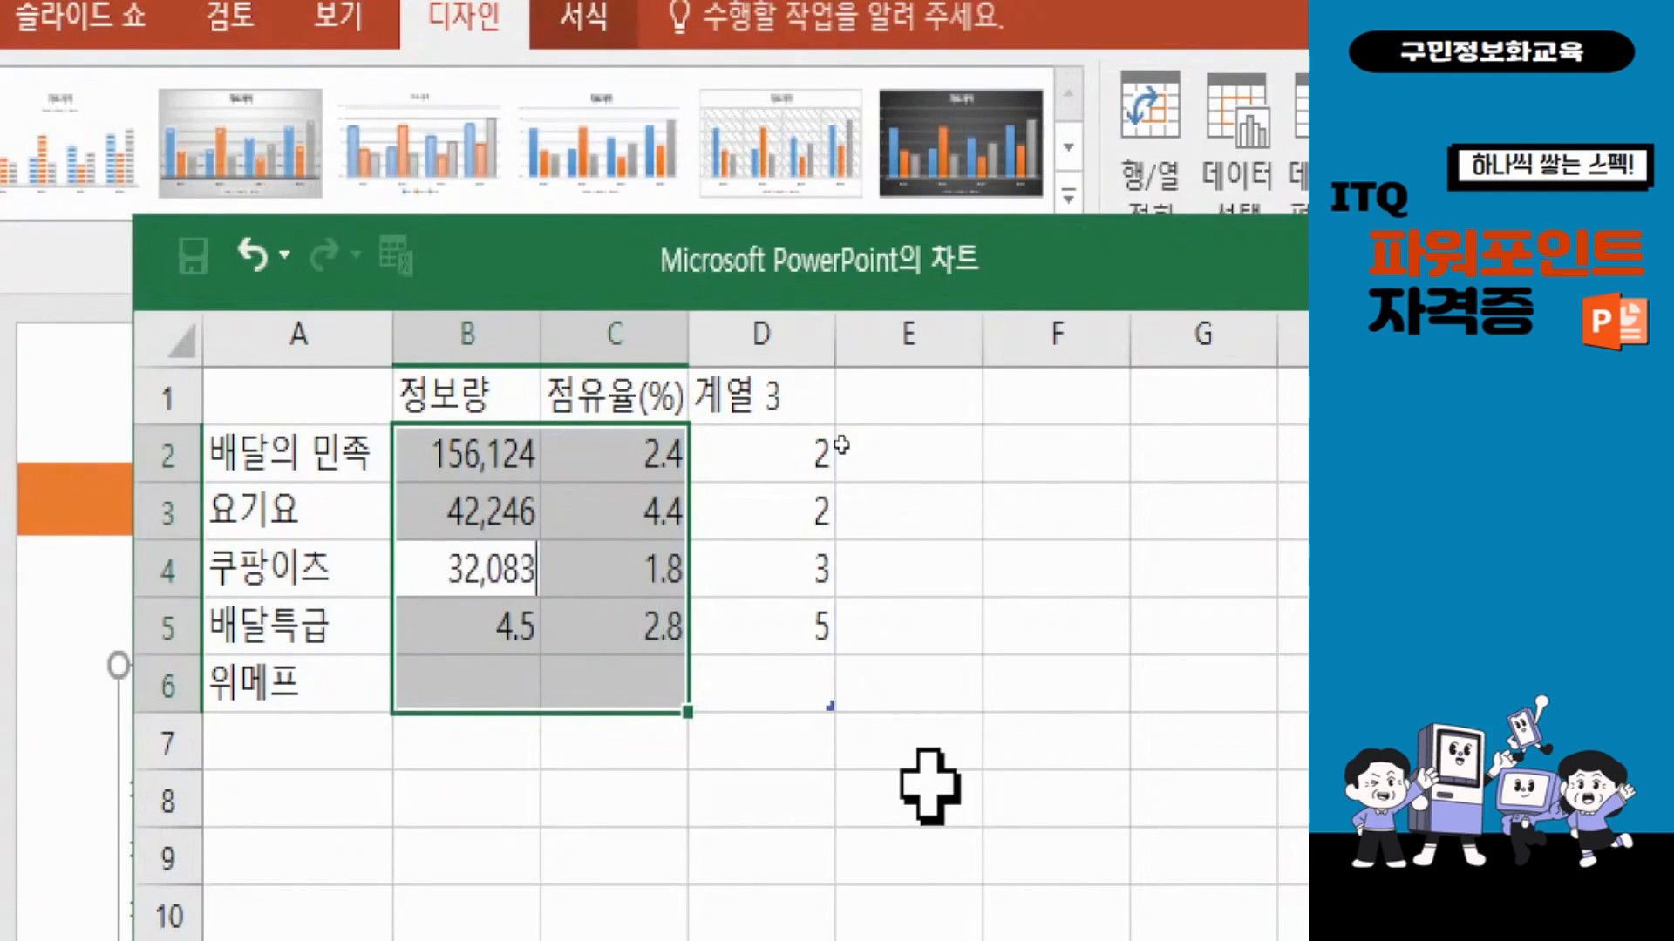
key("Return")
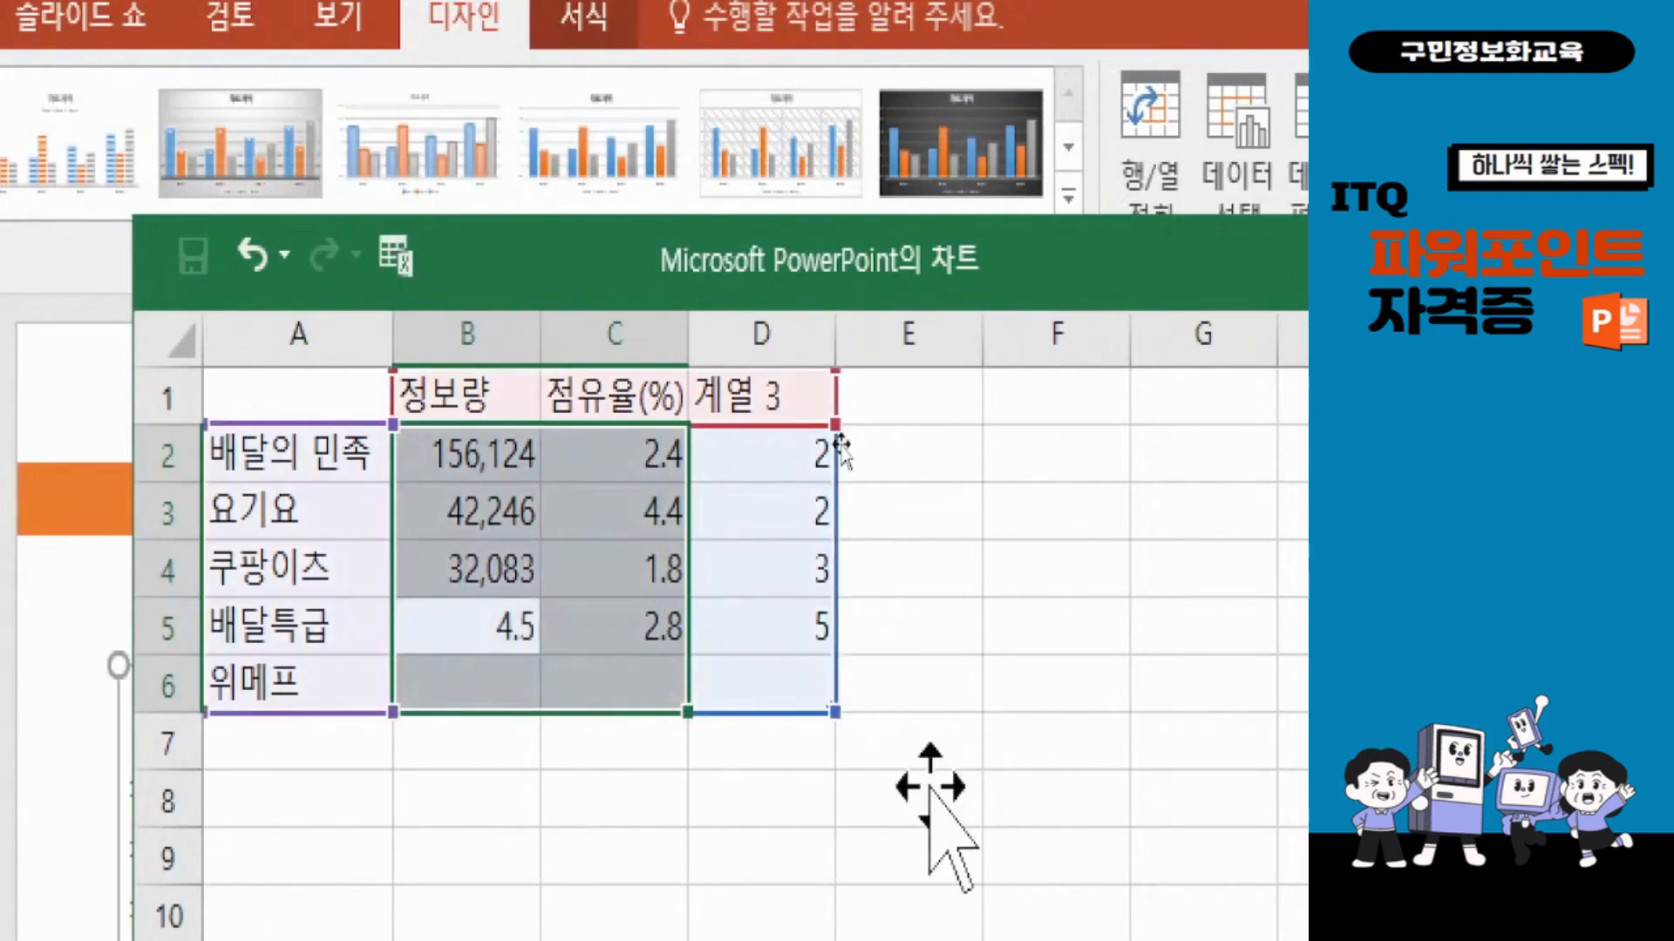
type("2,2")
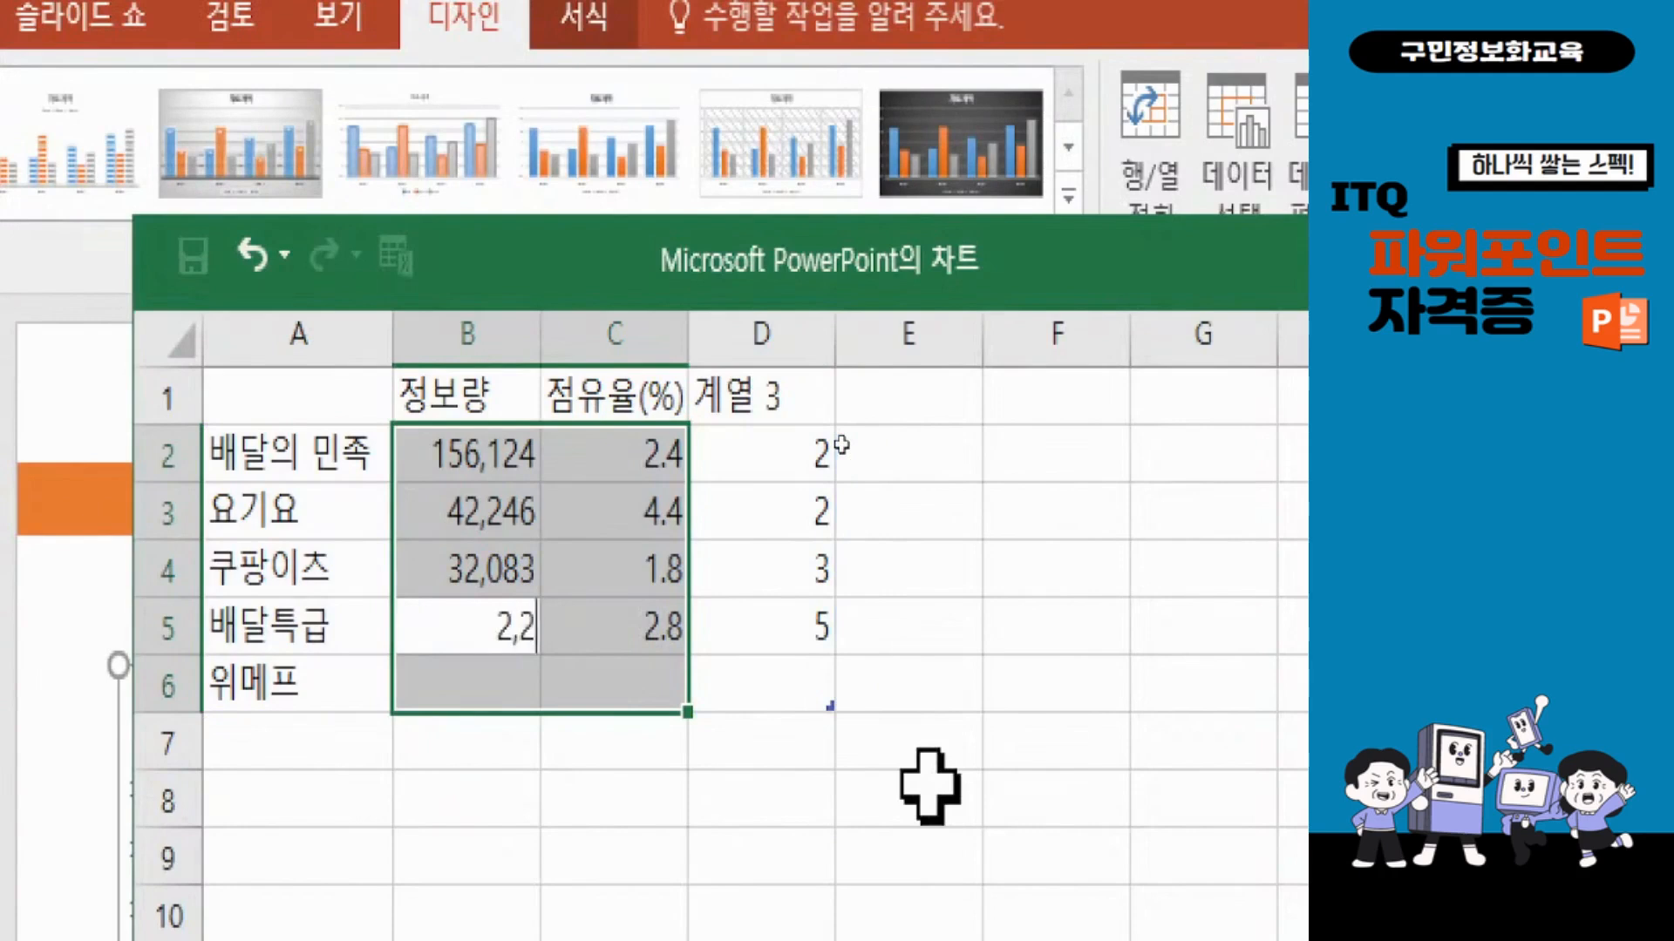
type("92")
key("Return")
type("2")
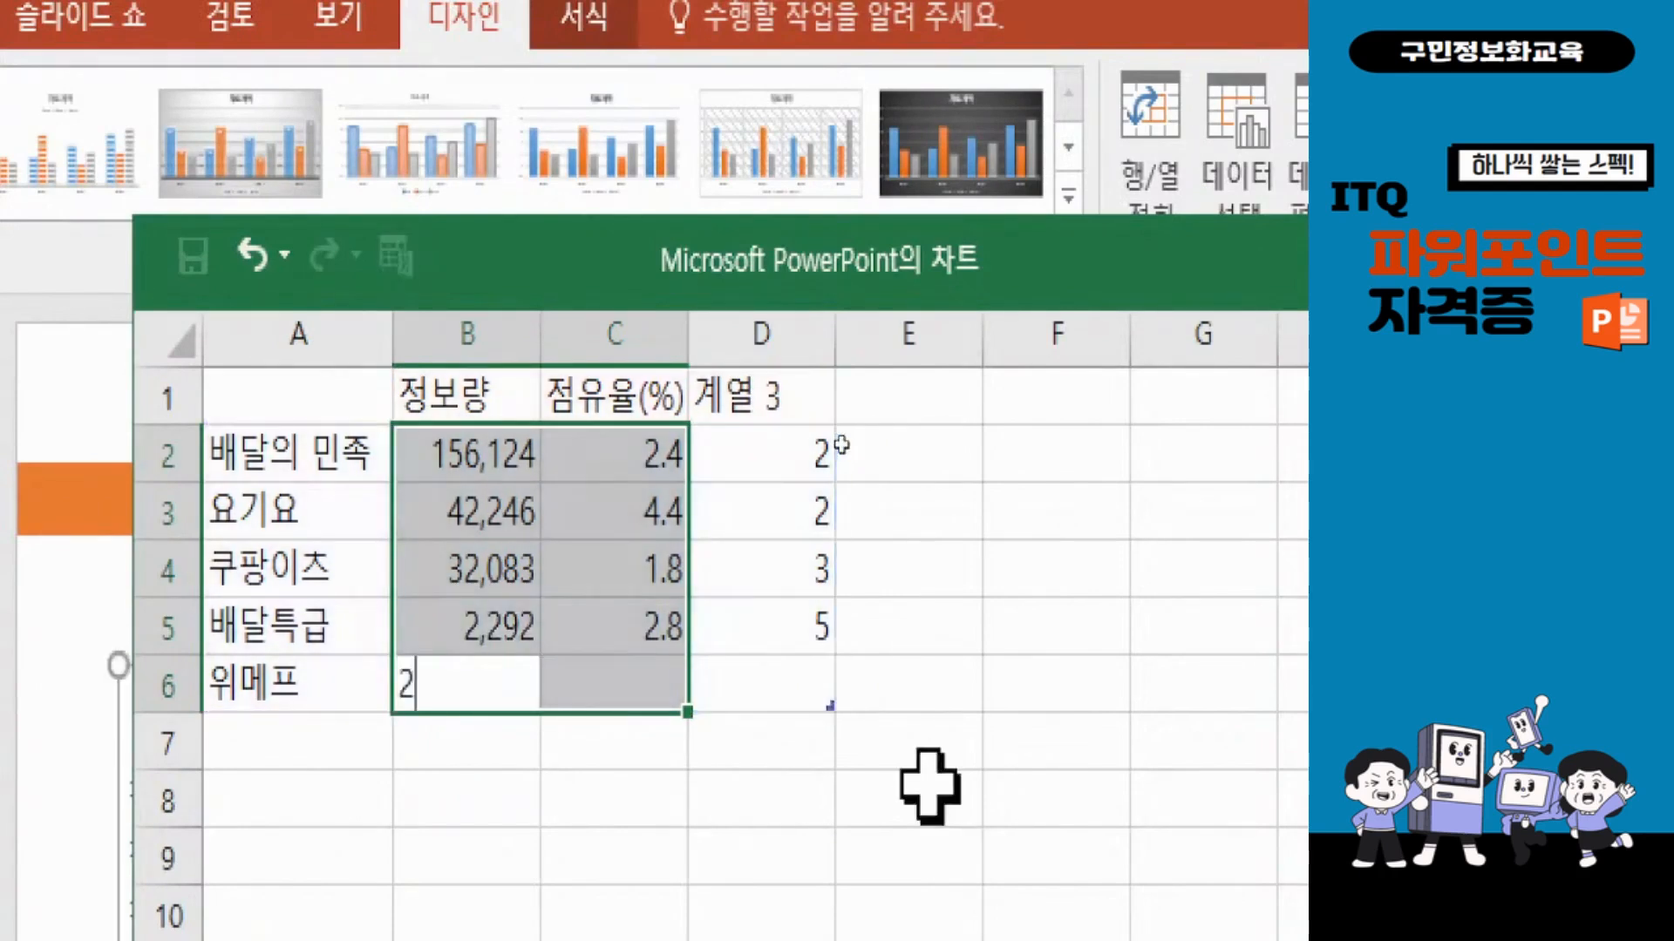
type(",142")
key("Return")
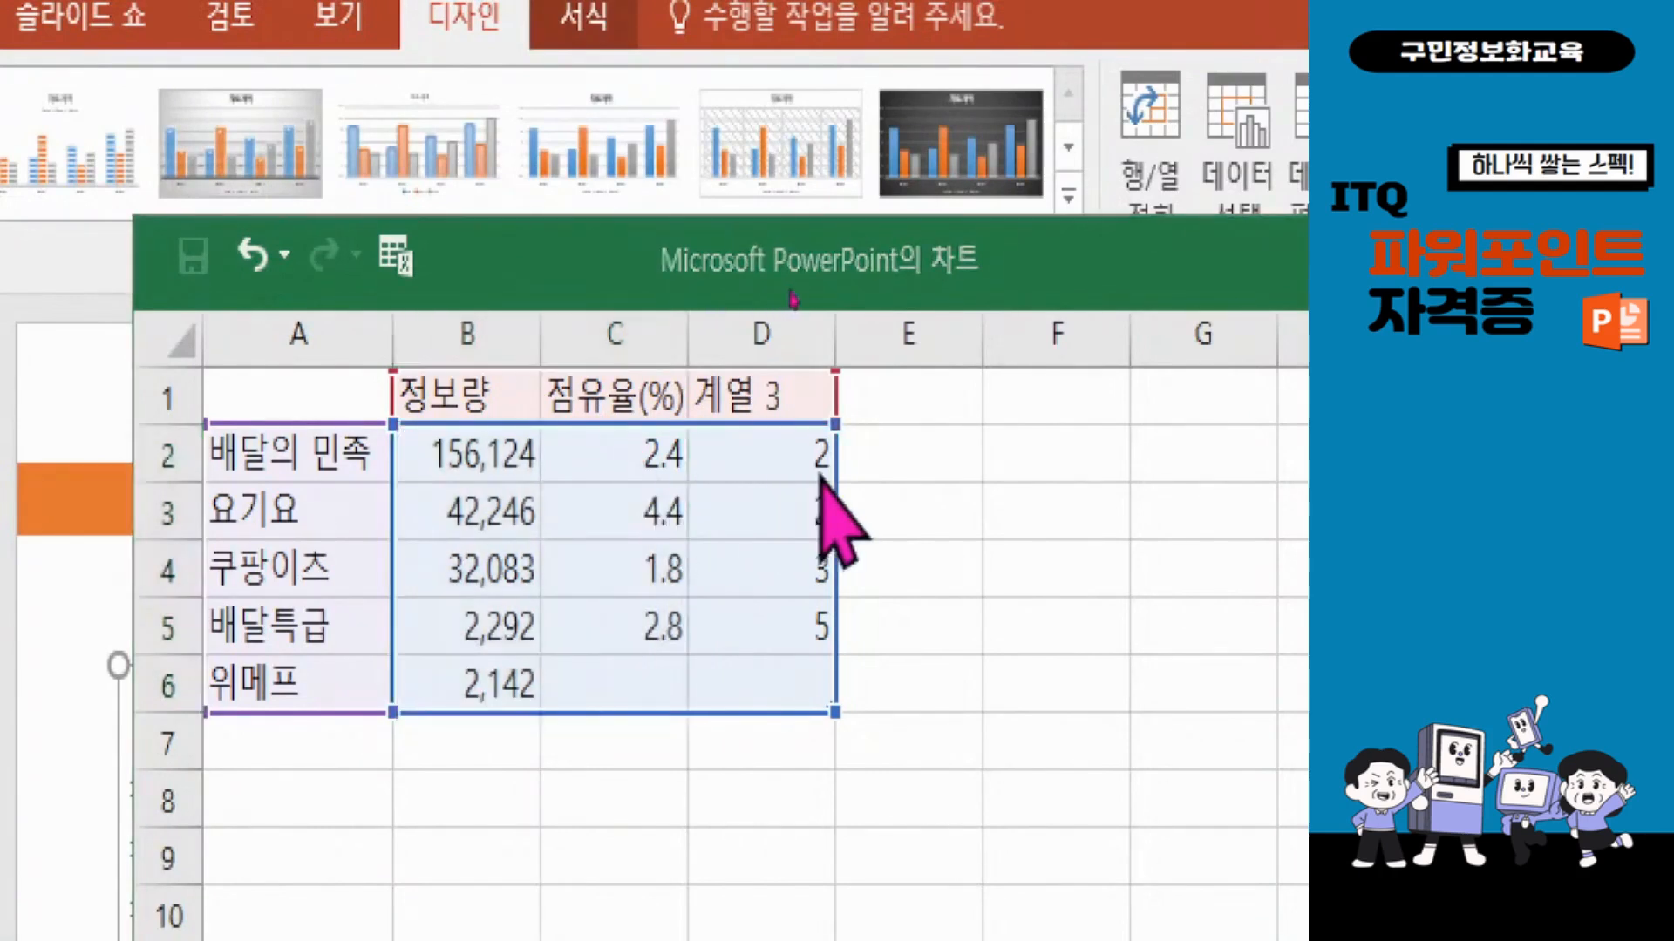
Step: Select the value range B2:C6 and enter 65.99 for 배달의 민족 and 17.86 for 요기요 in the 점유율(%) column
left_click(558, 461)
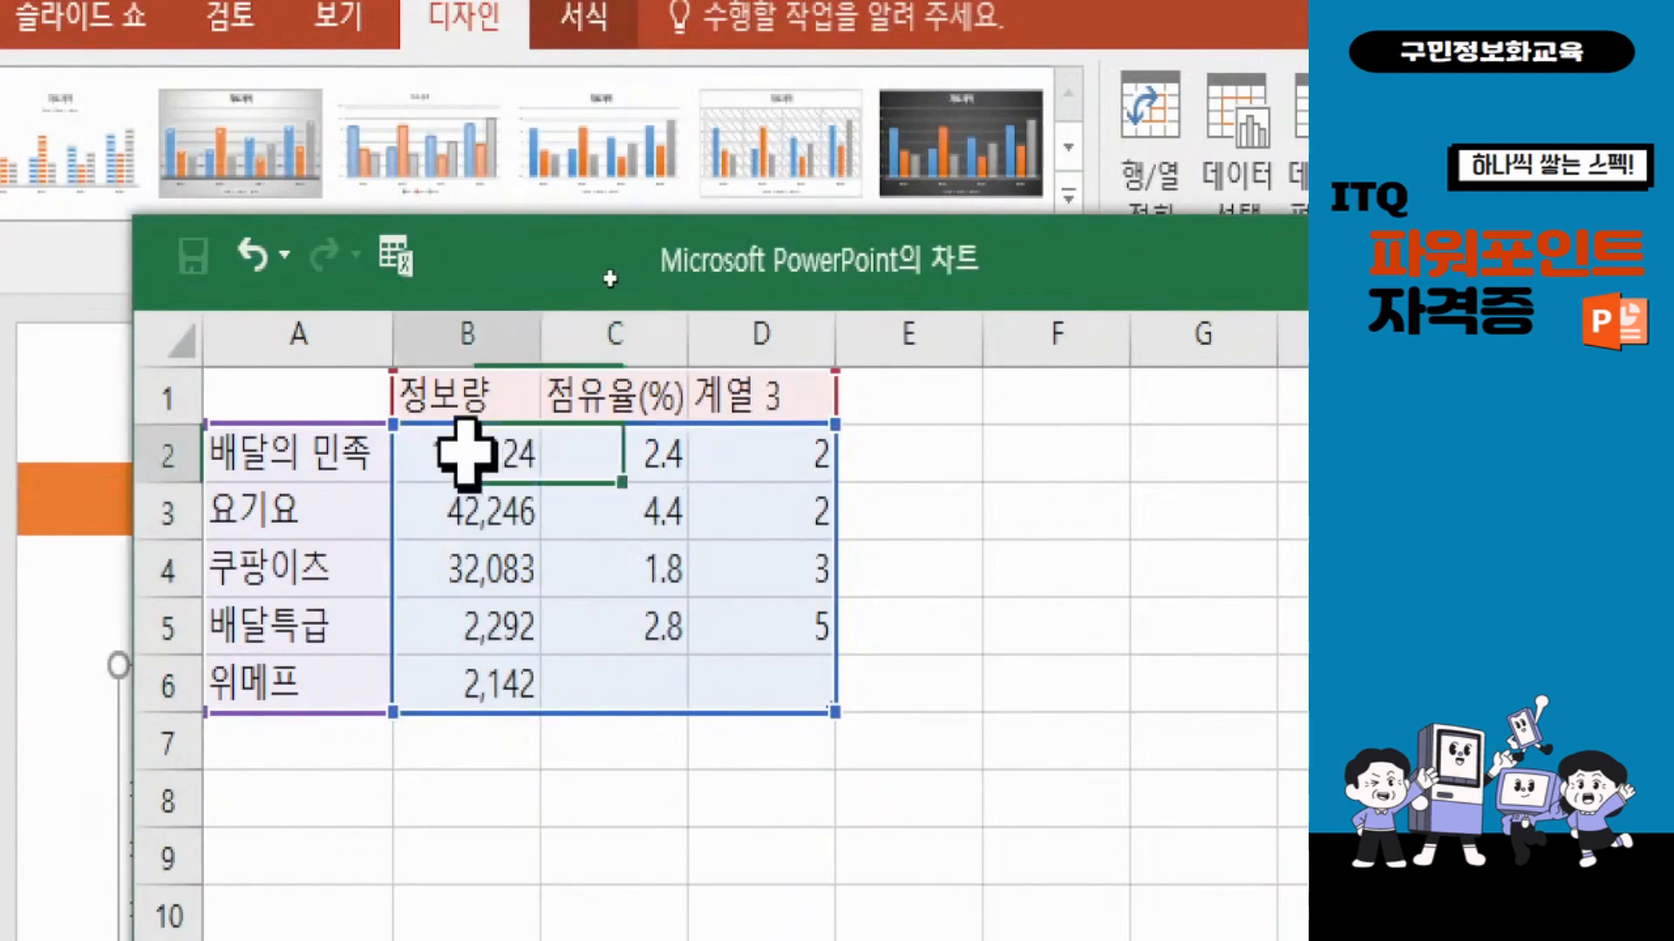
left_click_drag(468, 452, 652, 673)
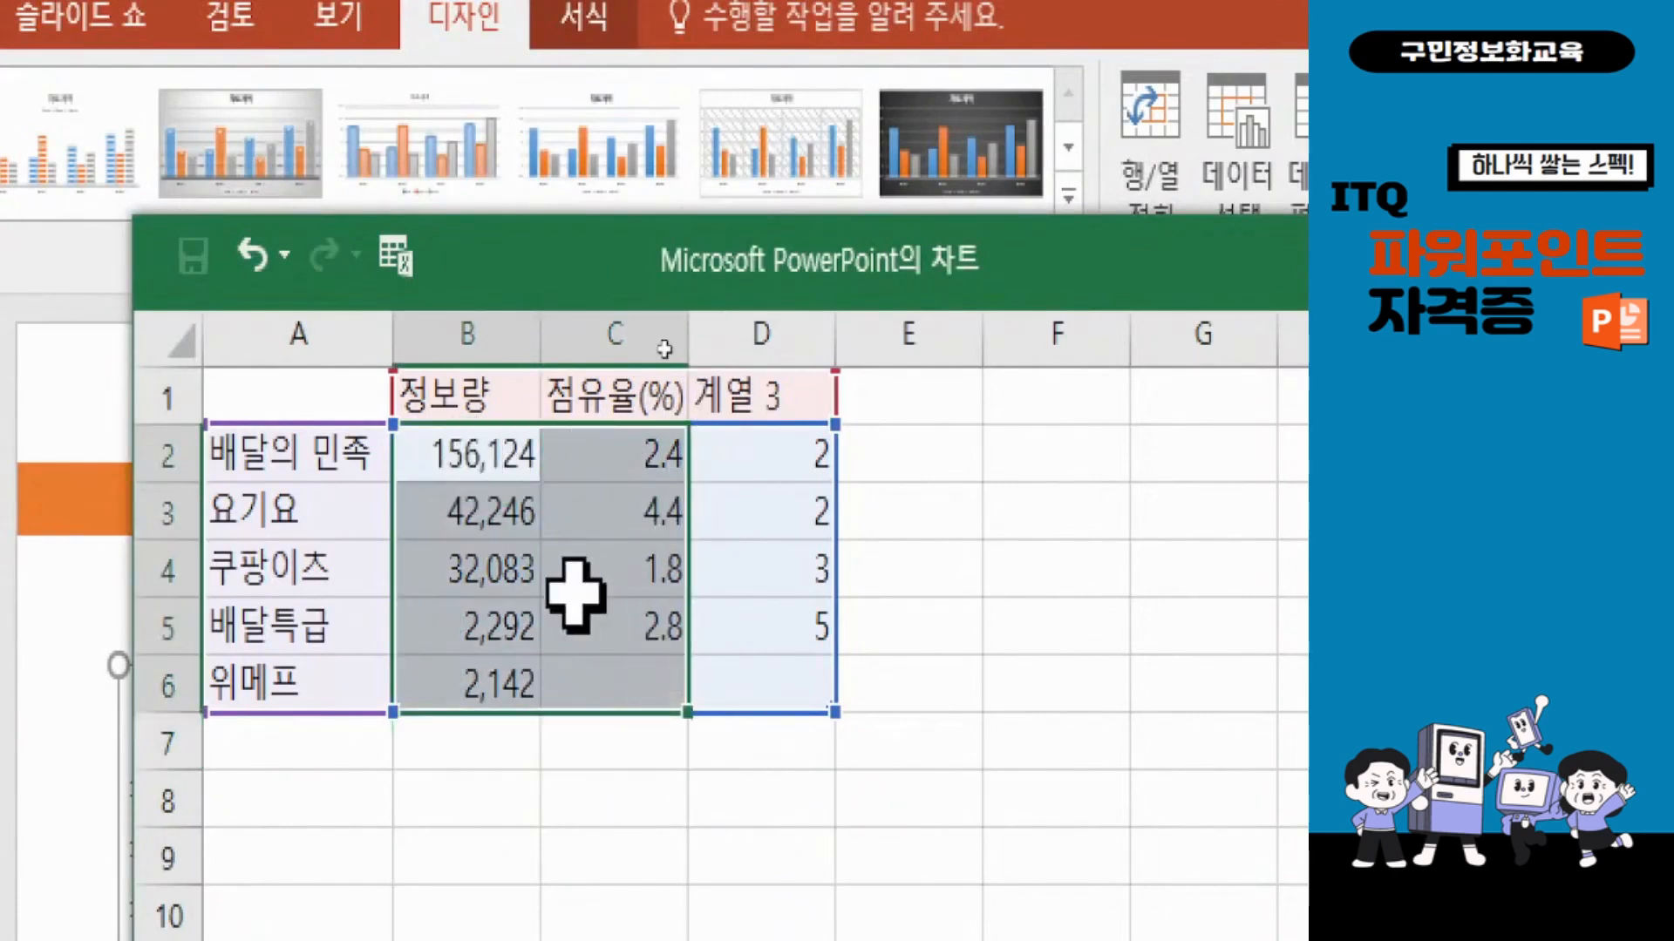
key("Return")
key("Return")
key("Return")
key("Return")
key("Return")
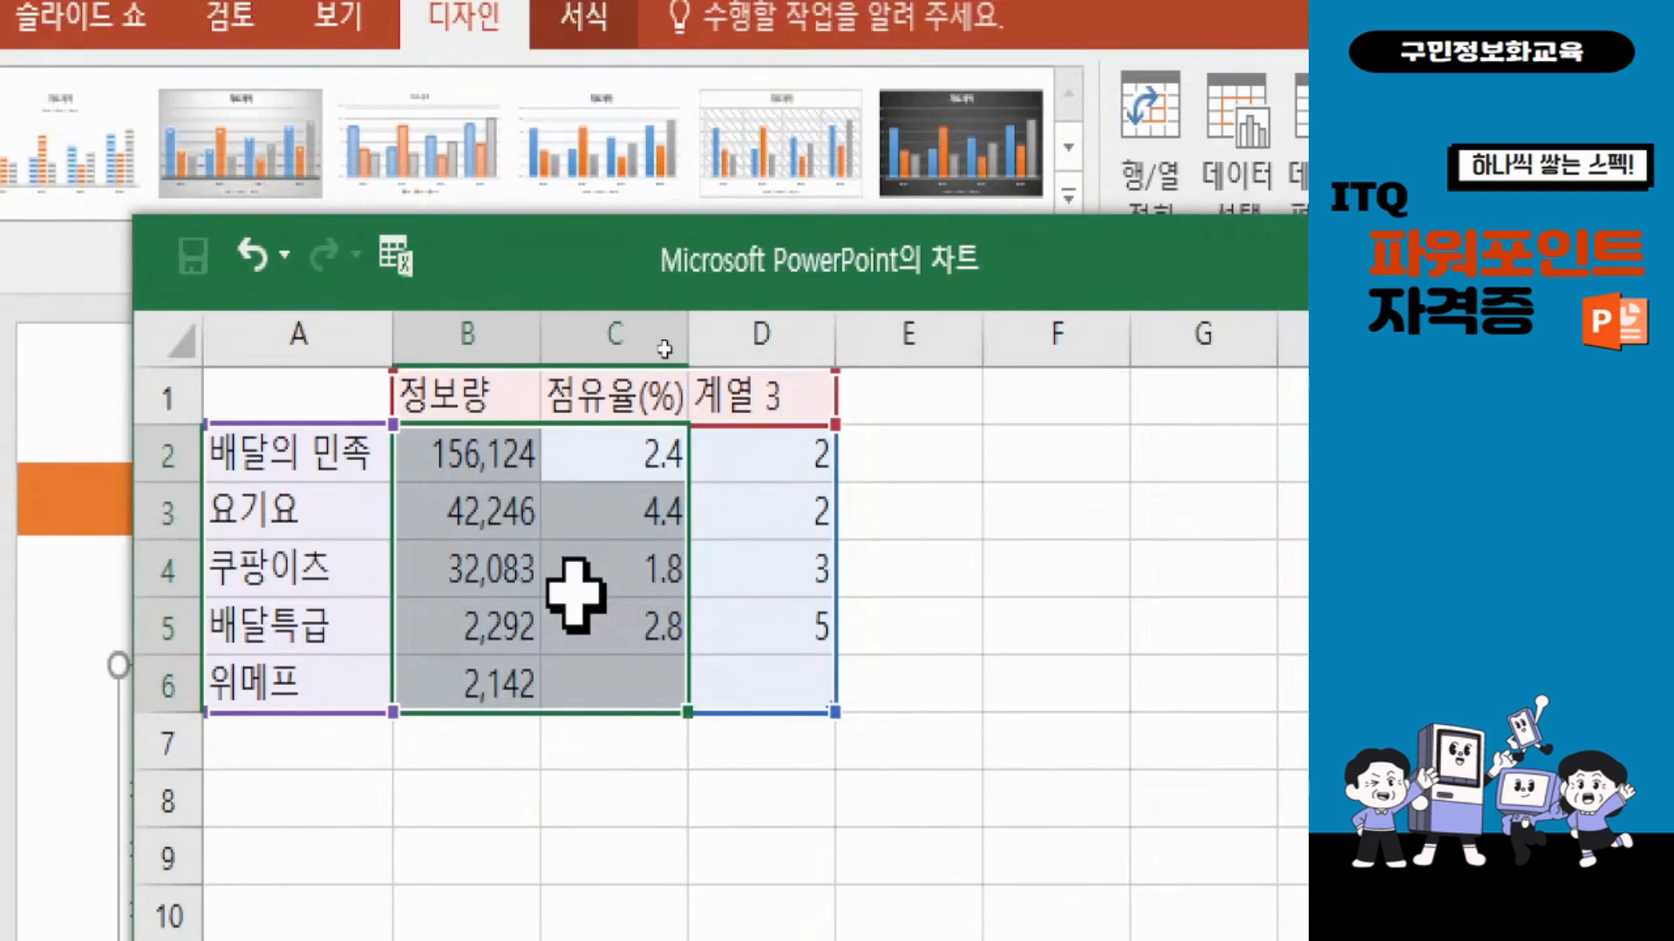
type("65.99")
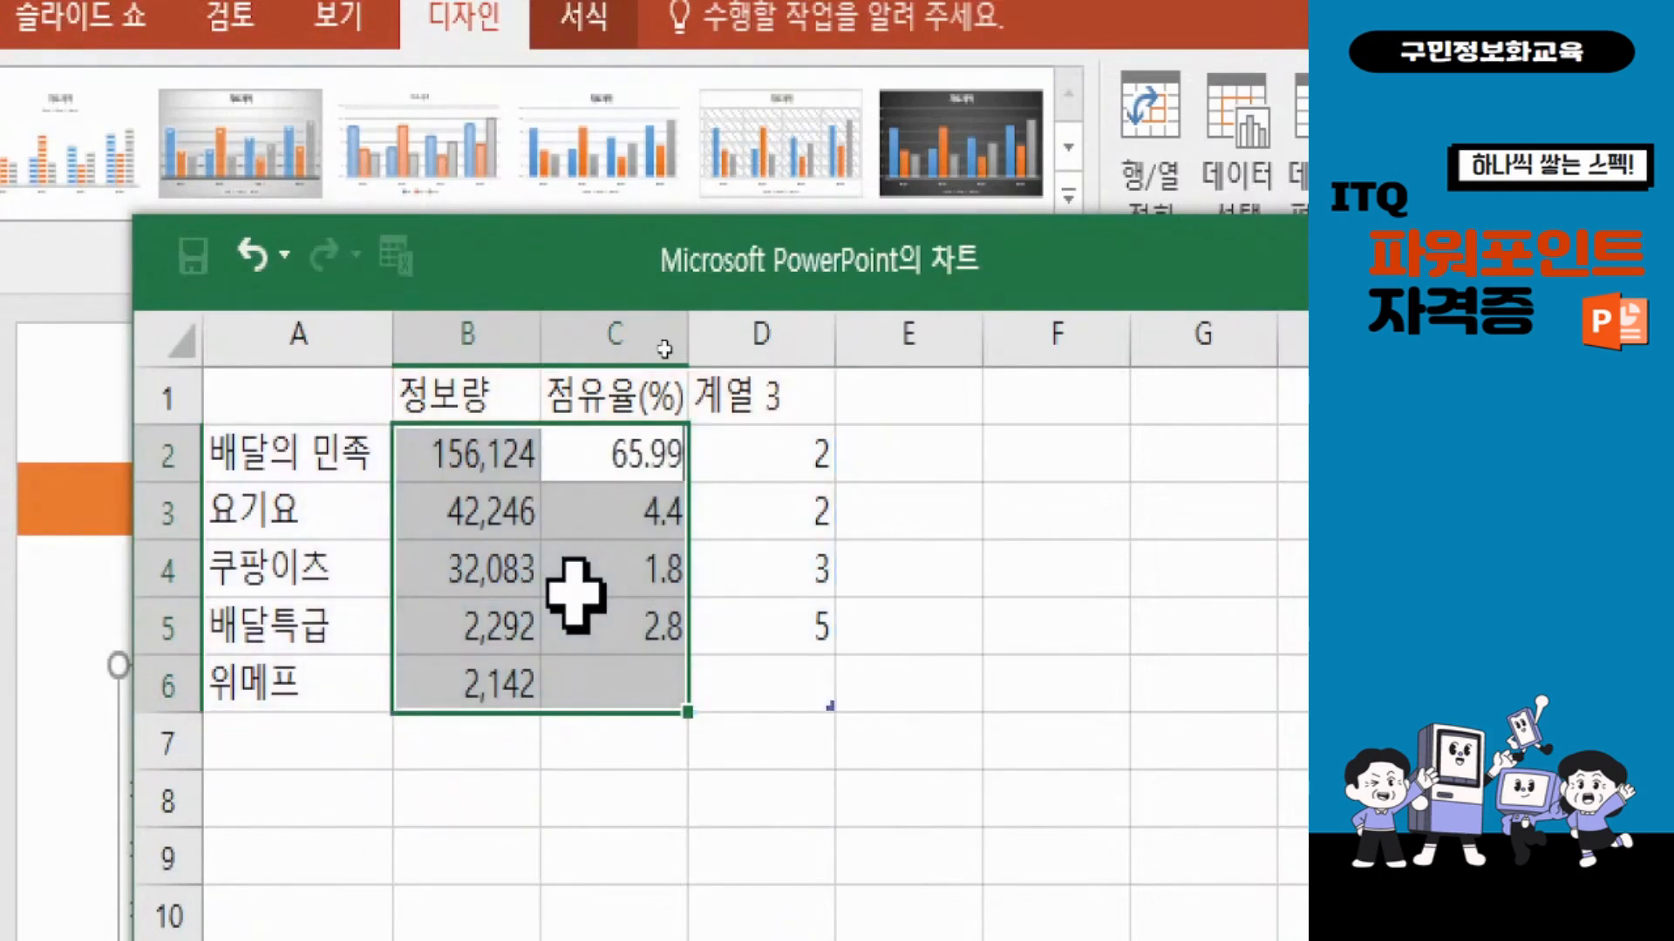
key("Return")
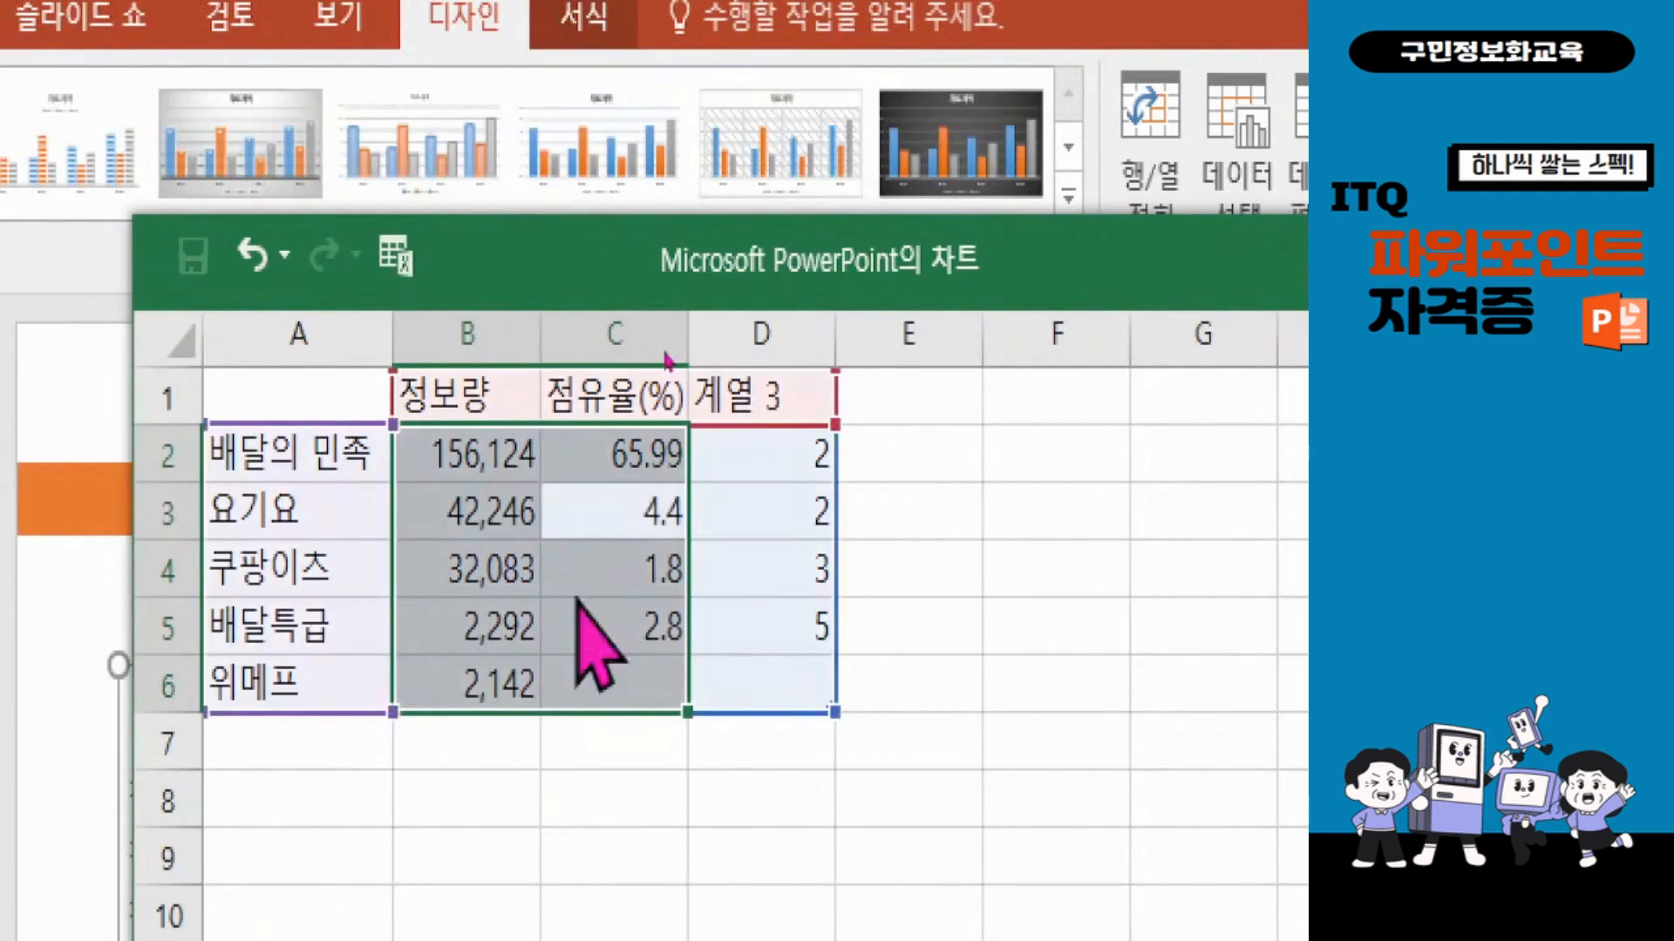
type("17.8")
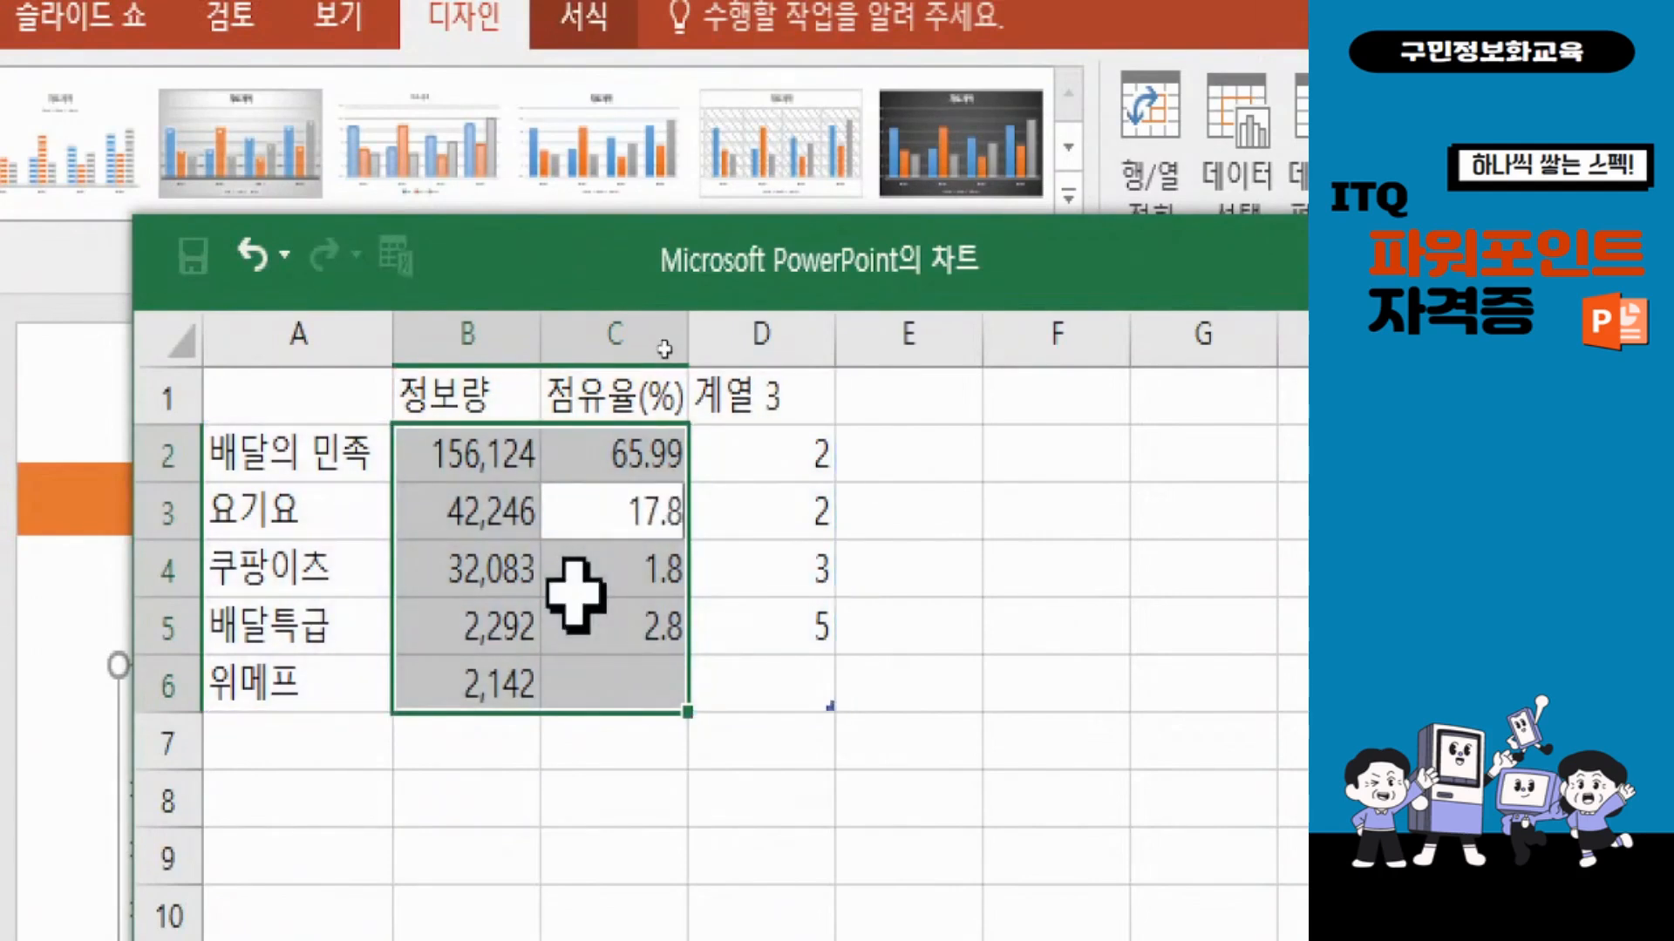
type("6")
key("Return")
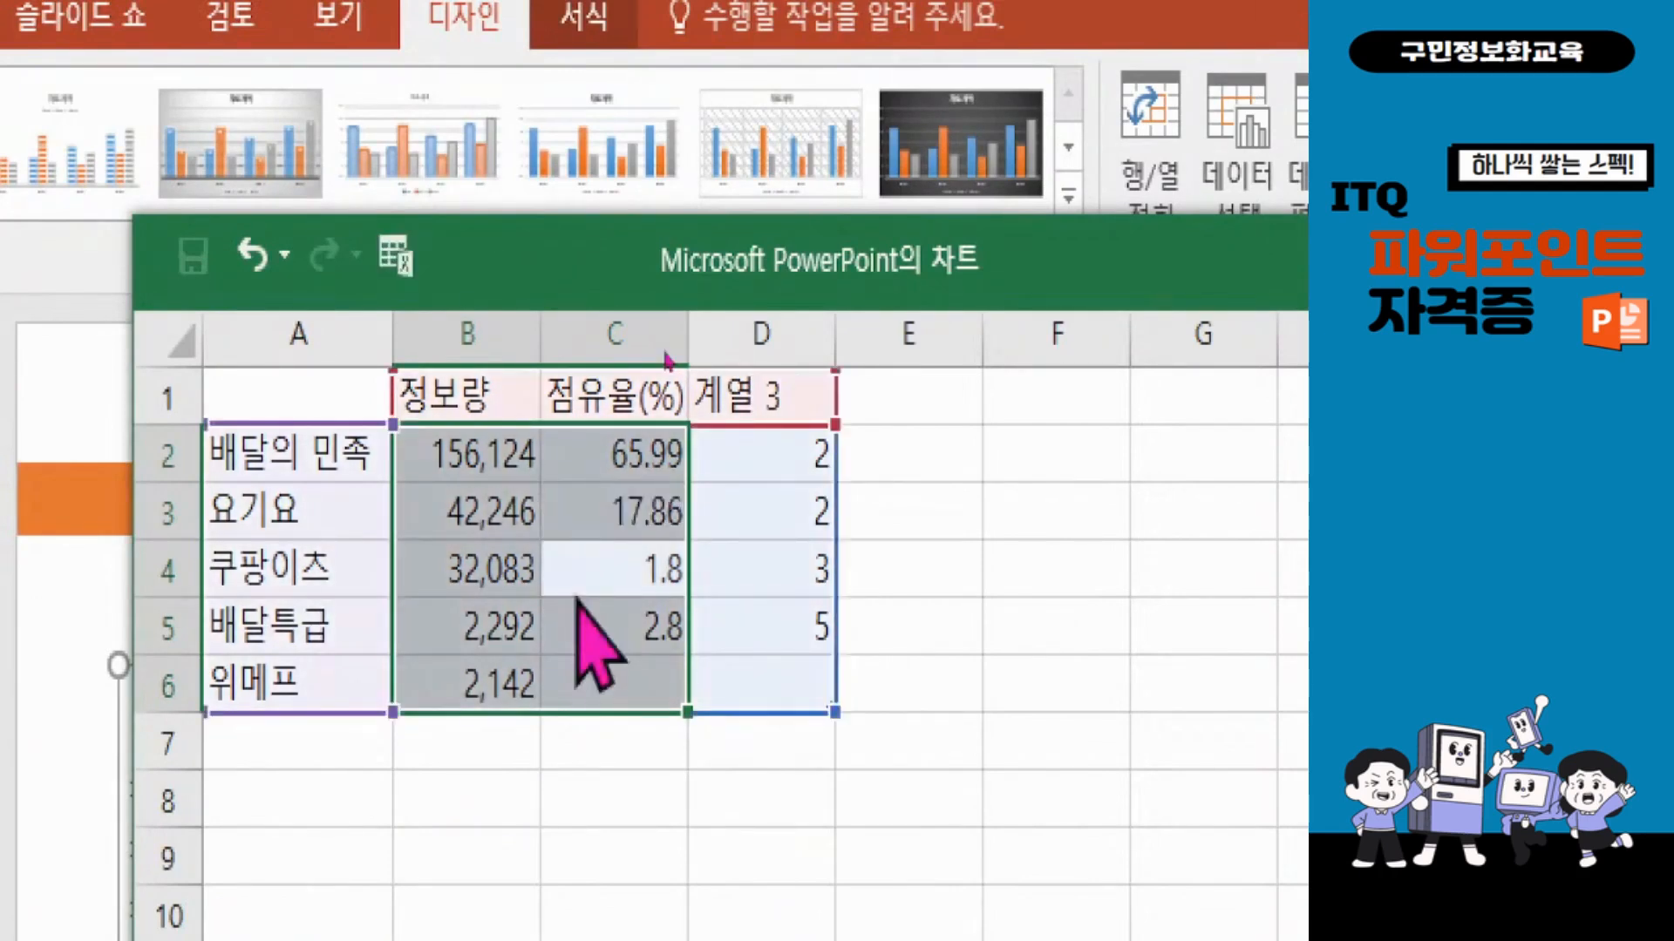
Step: Fill the remaining 점유율(%) values with 13.56 for 쿠팡이츠, 0.97 for 배달특급 and 0.91 for 위메프
type("13.56")
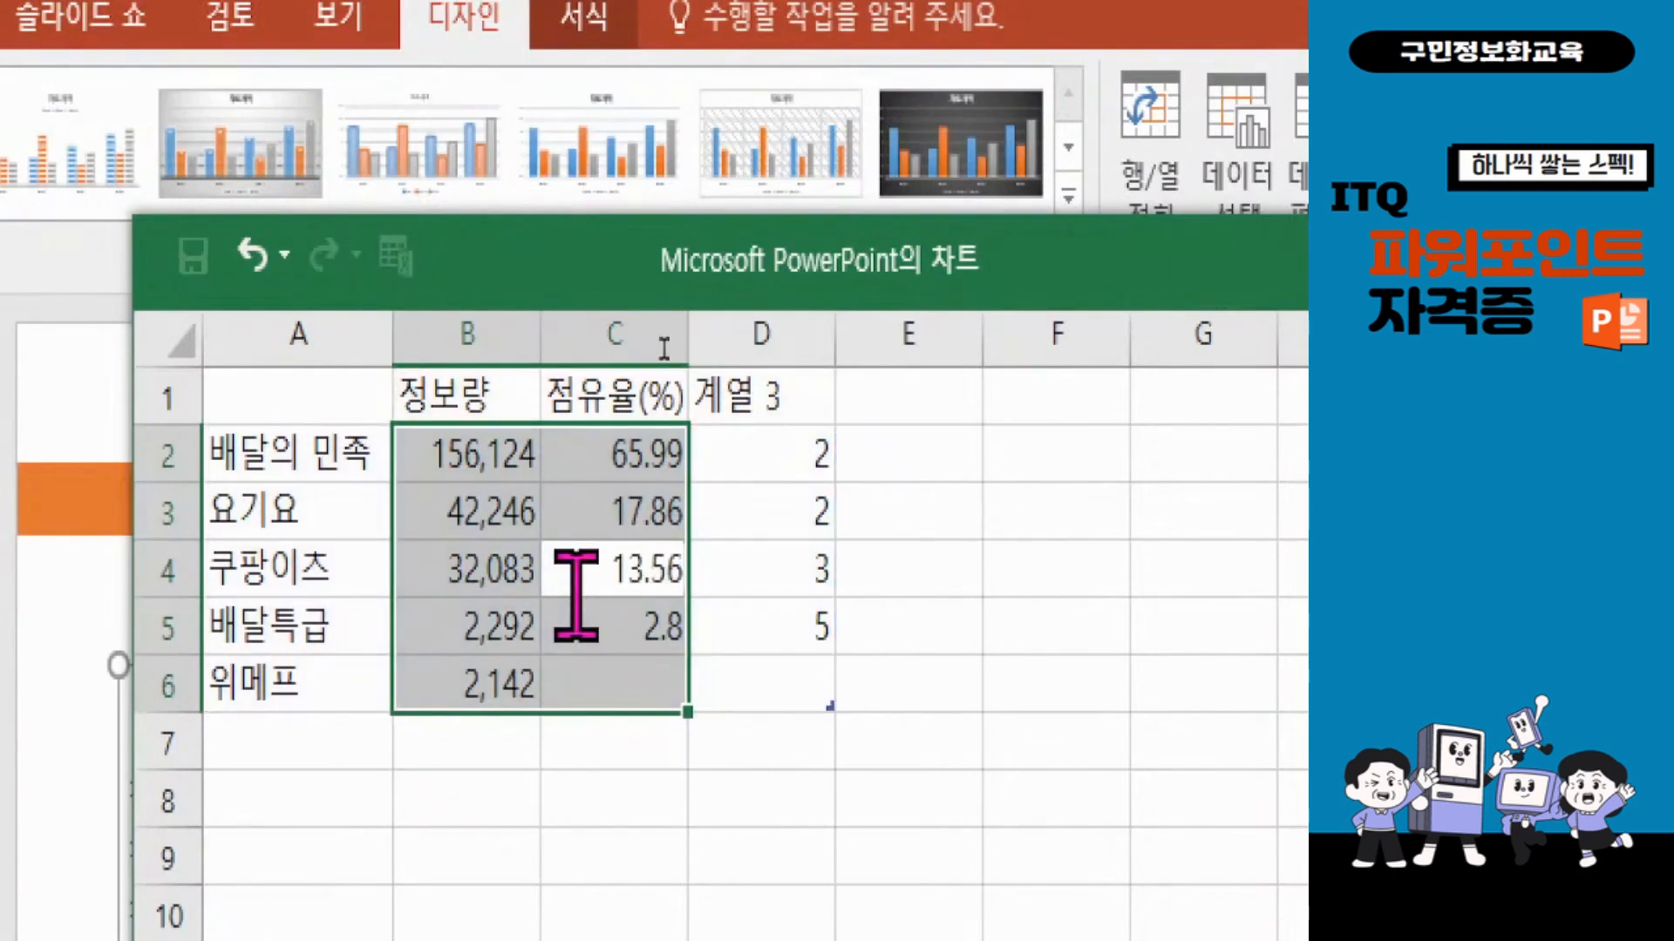
key("Return")
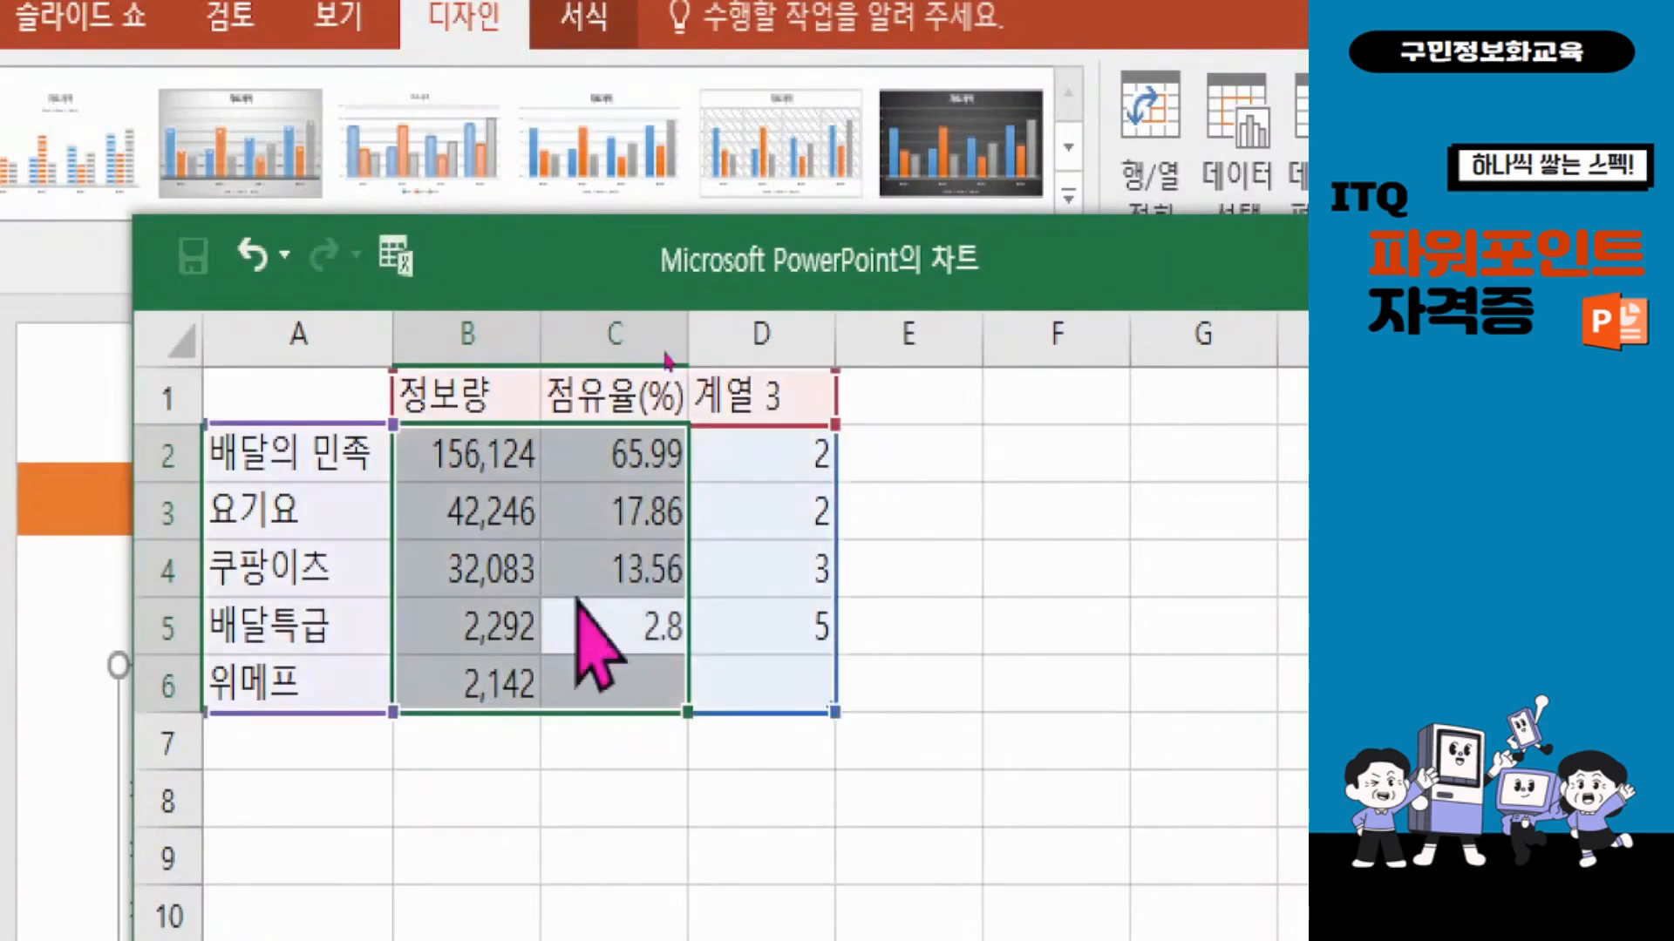
type("0.97")
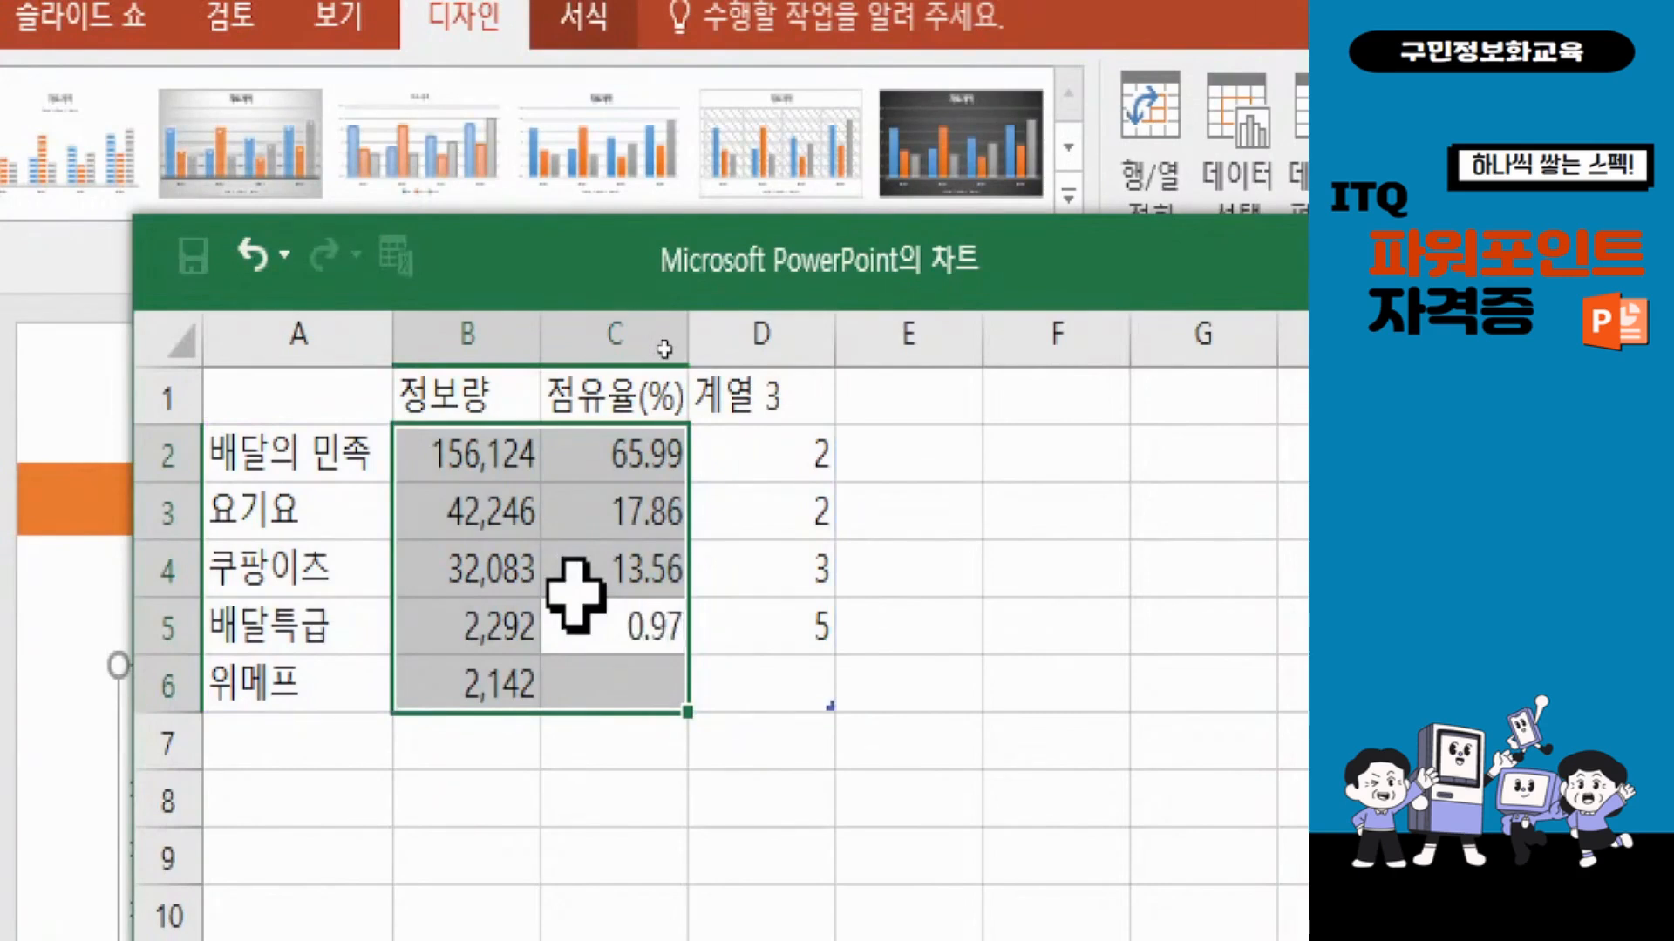
key("Return")
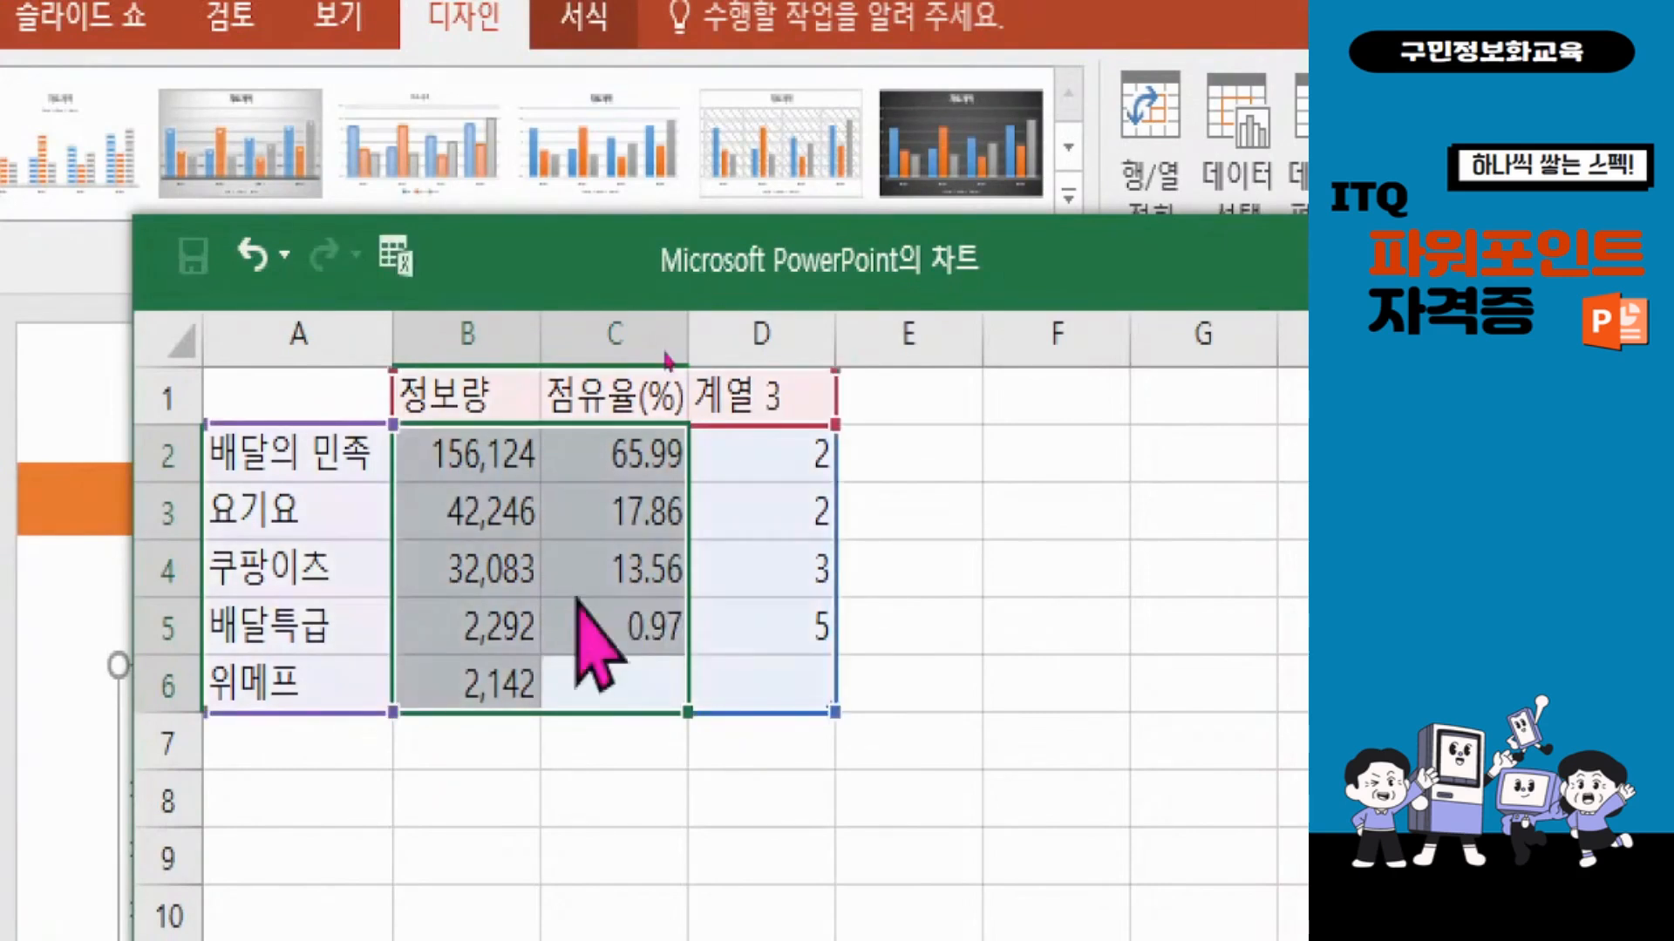
type("0.91")
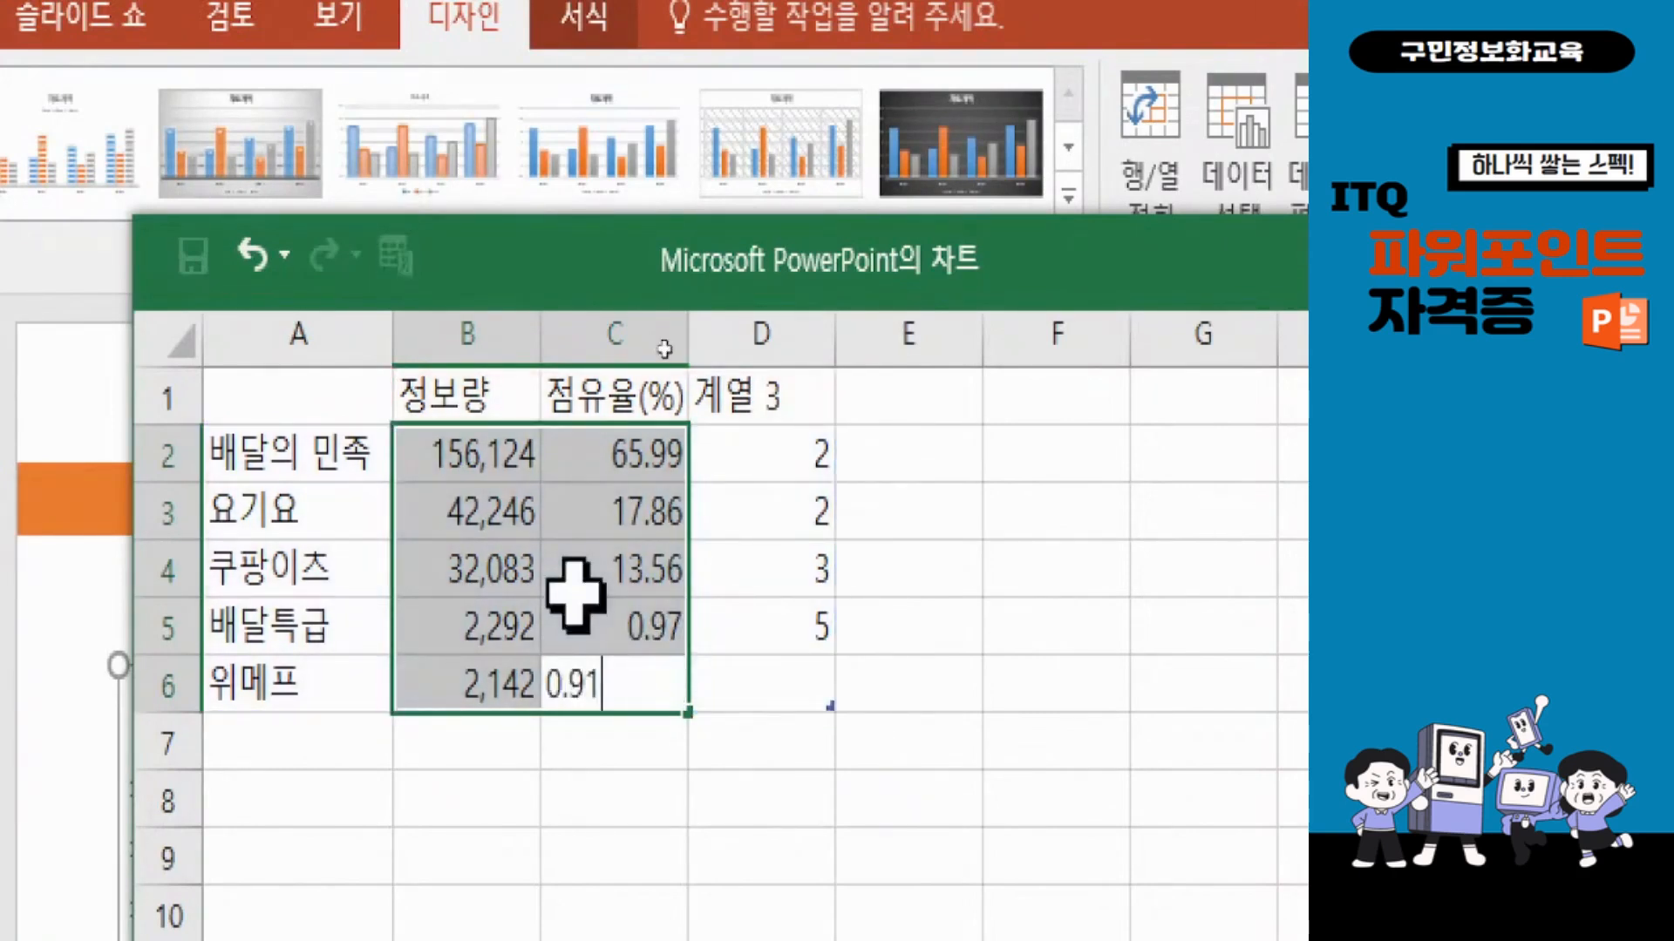
key("Return")
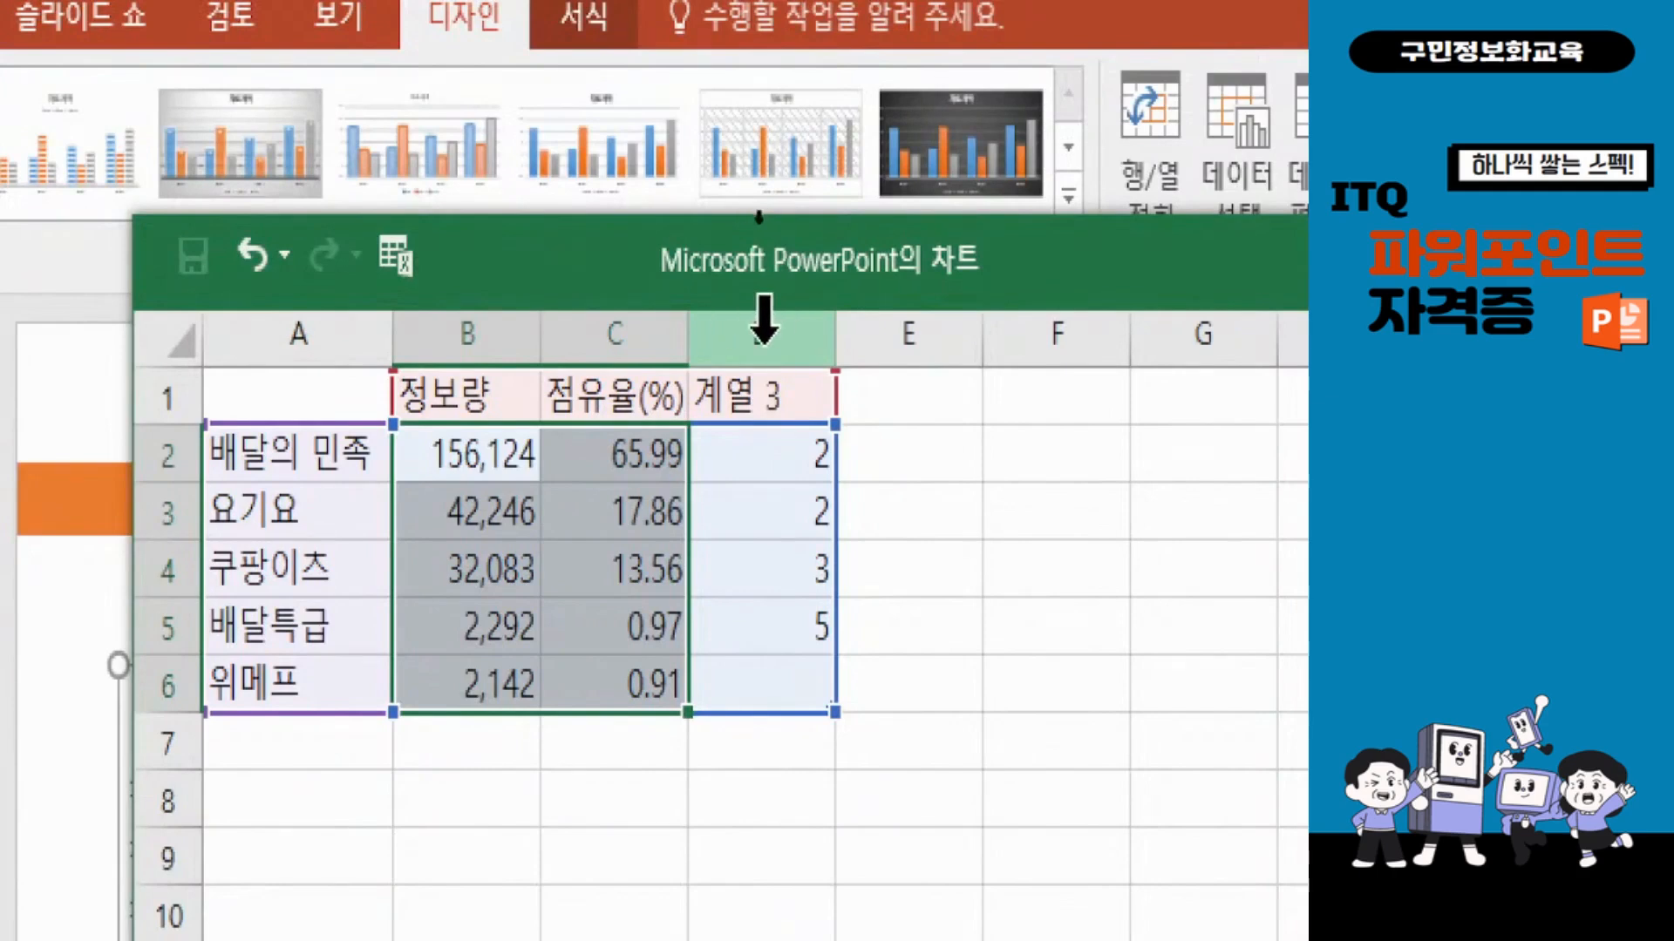
Step: Delete the unused 계열 3 column D from the chart data sheet and close the data window to return to the slide
right_click(764, 340)
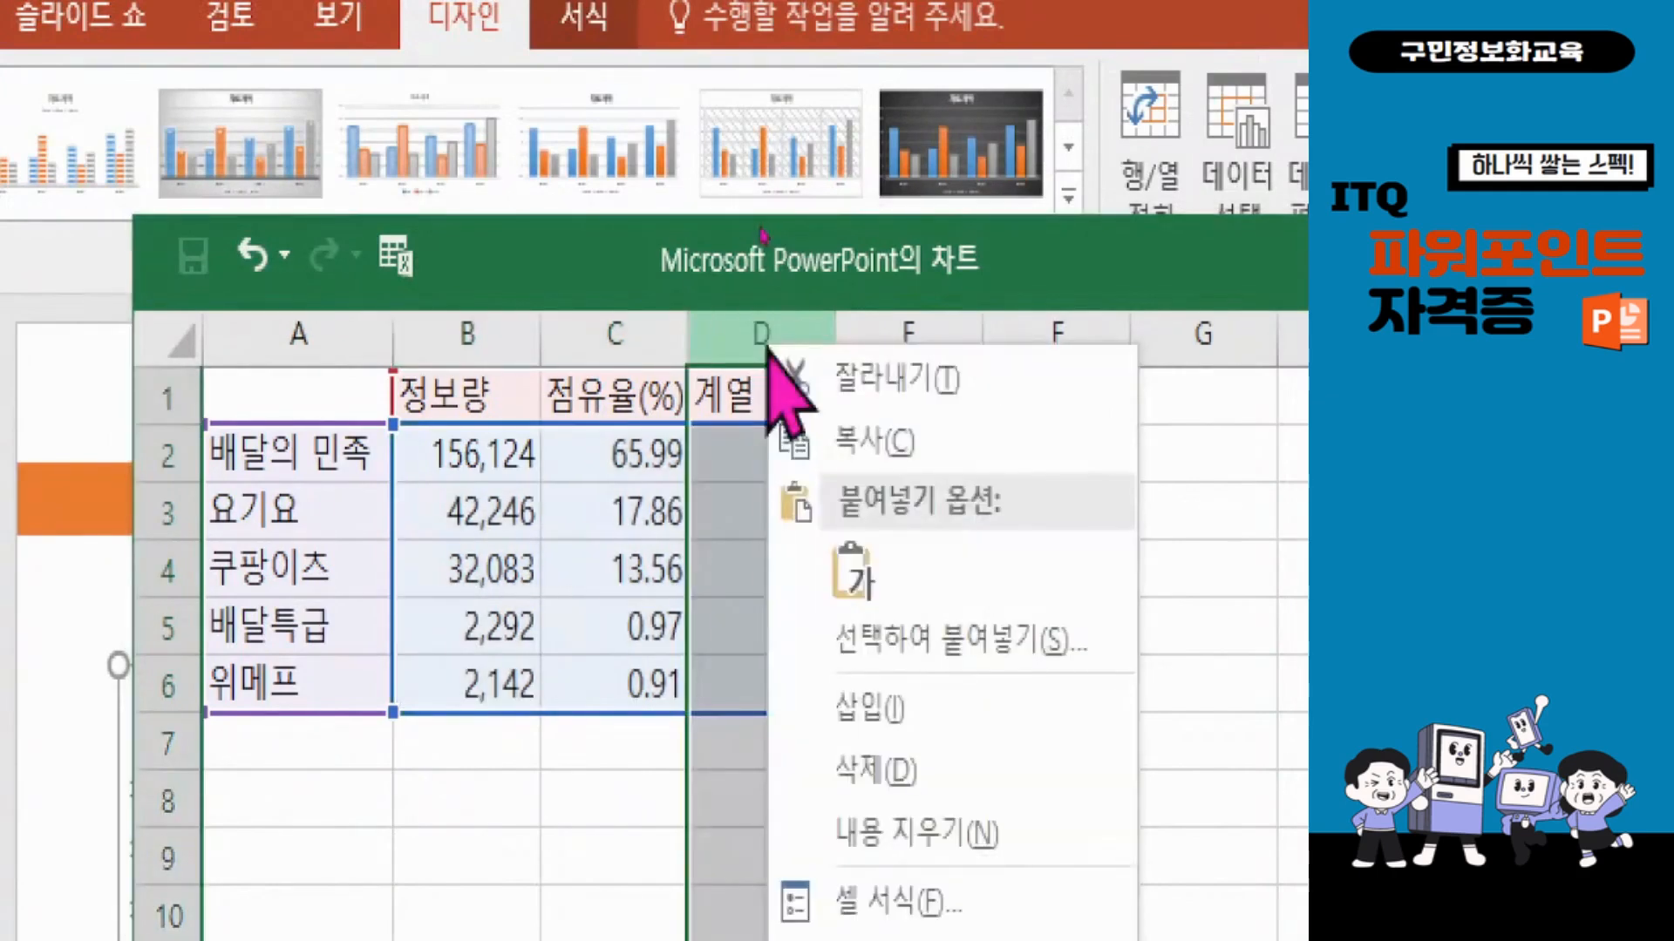
left_click(893, 781)
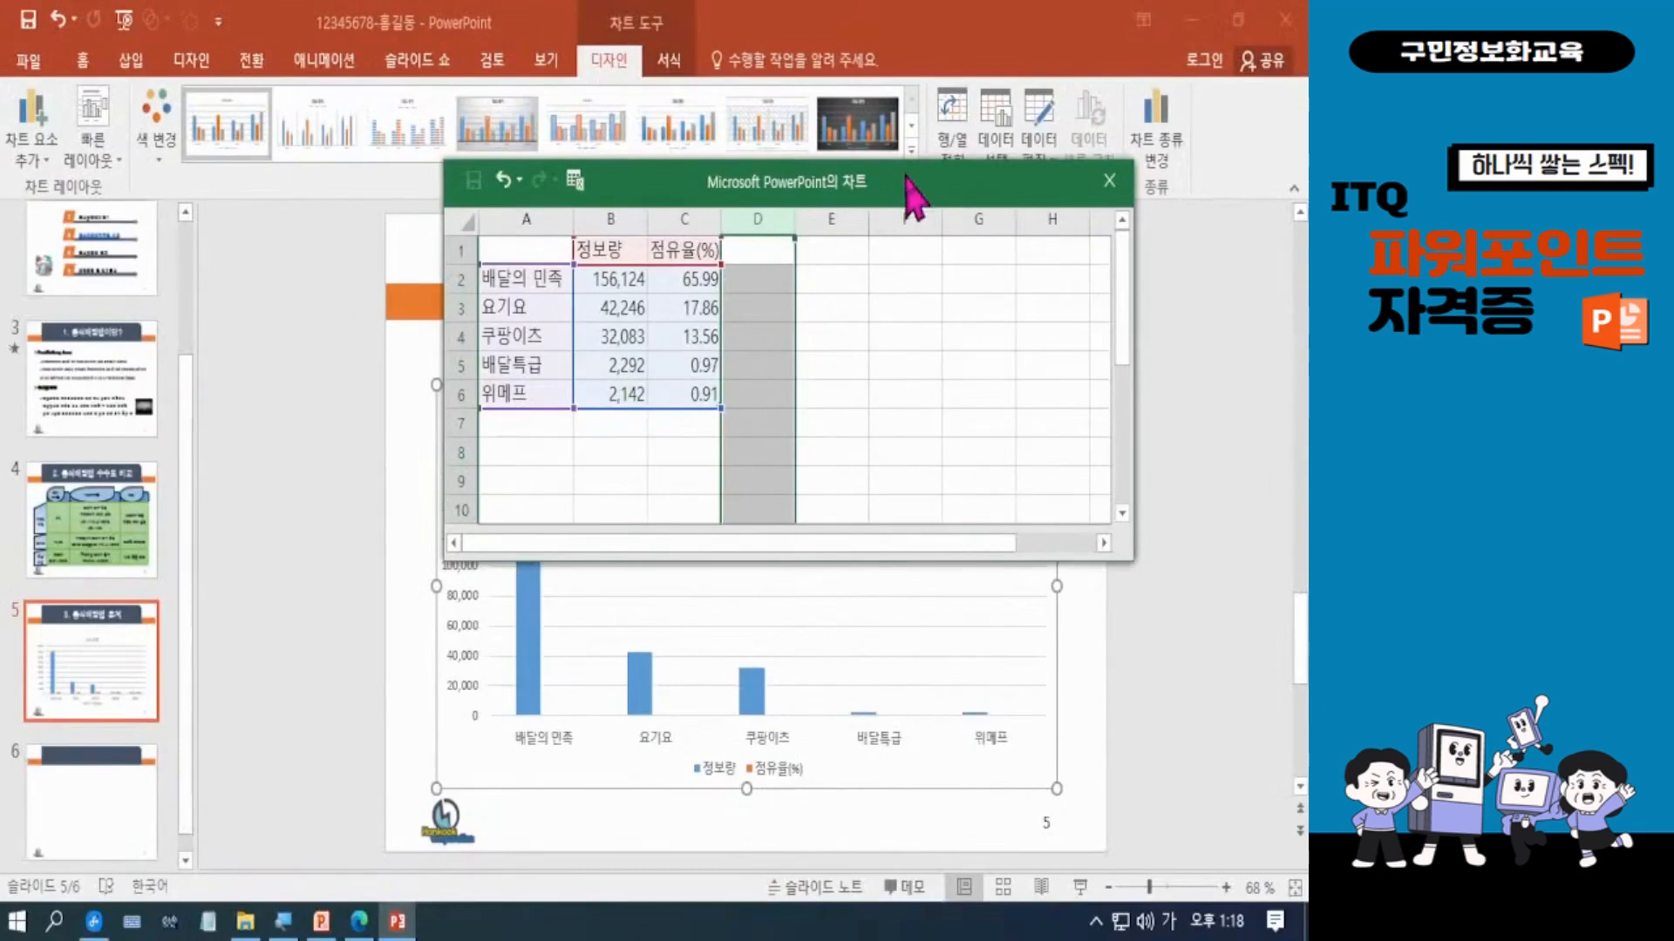
left_click_drag(907, 188, 1032, 177)
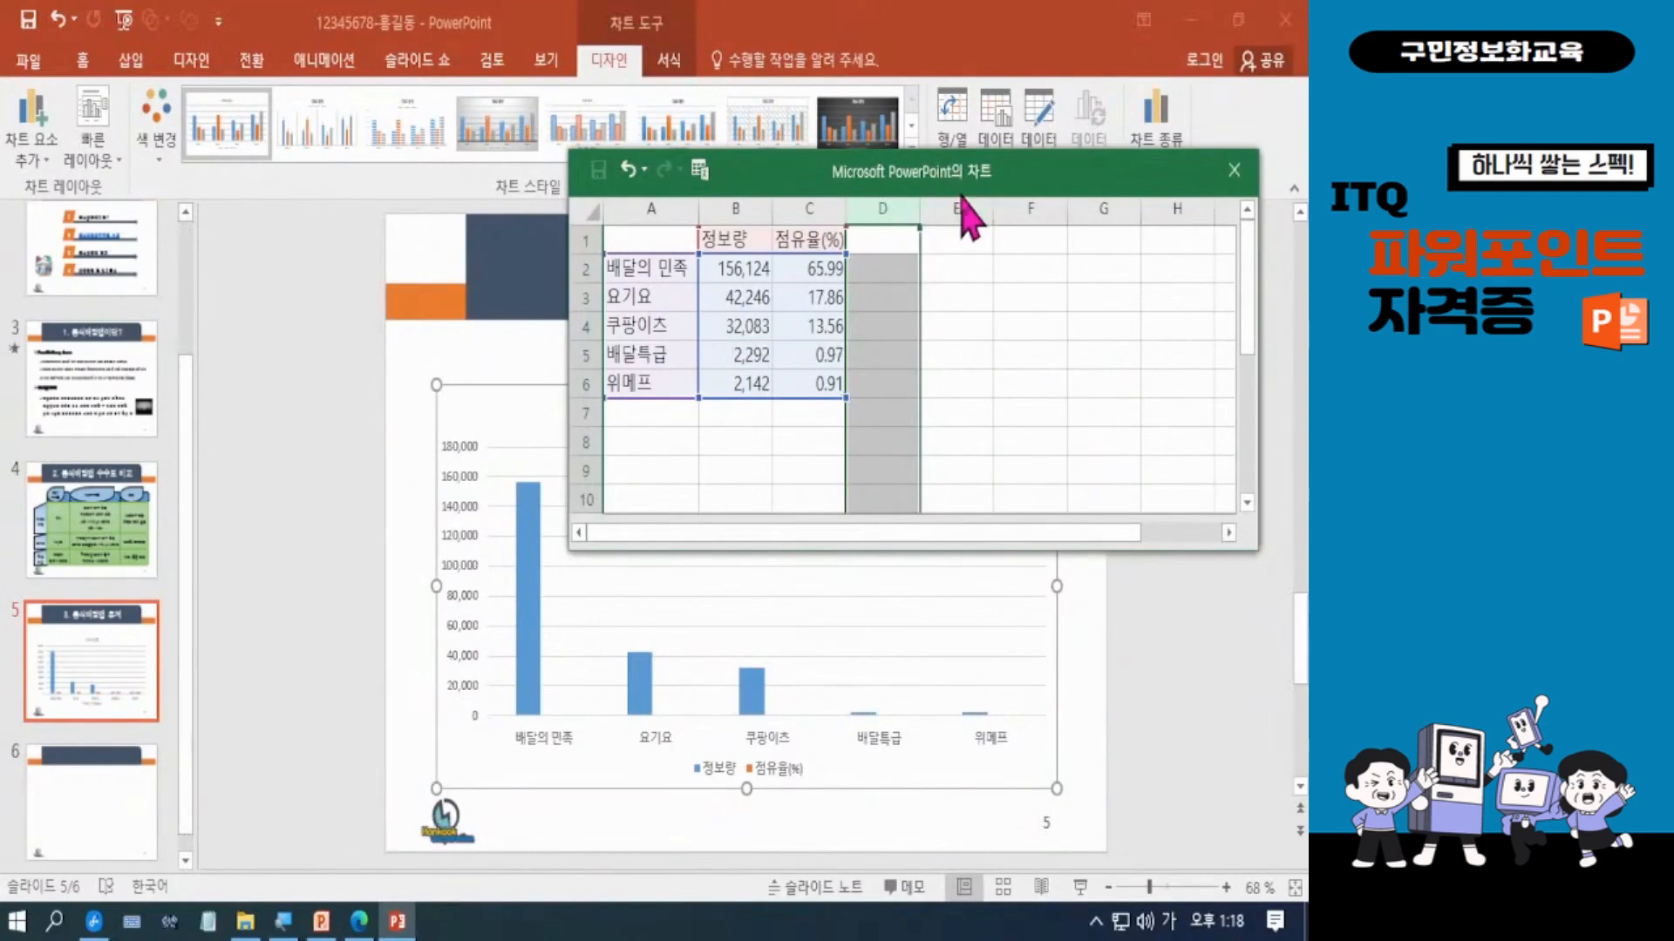
left_click_drag(956, 179, 873, 254)
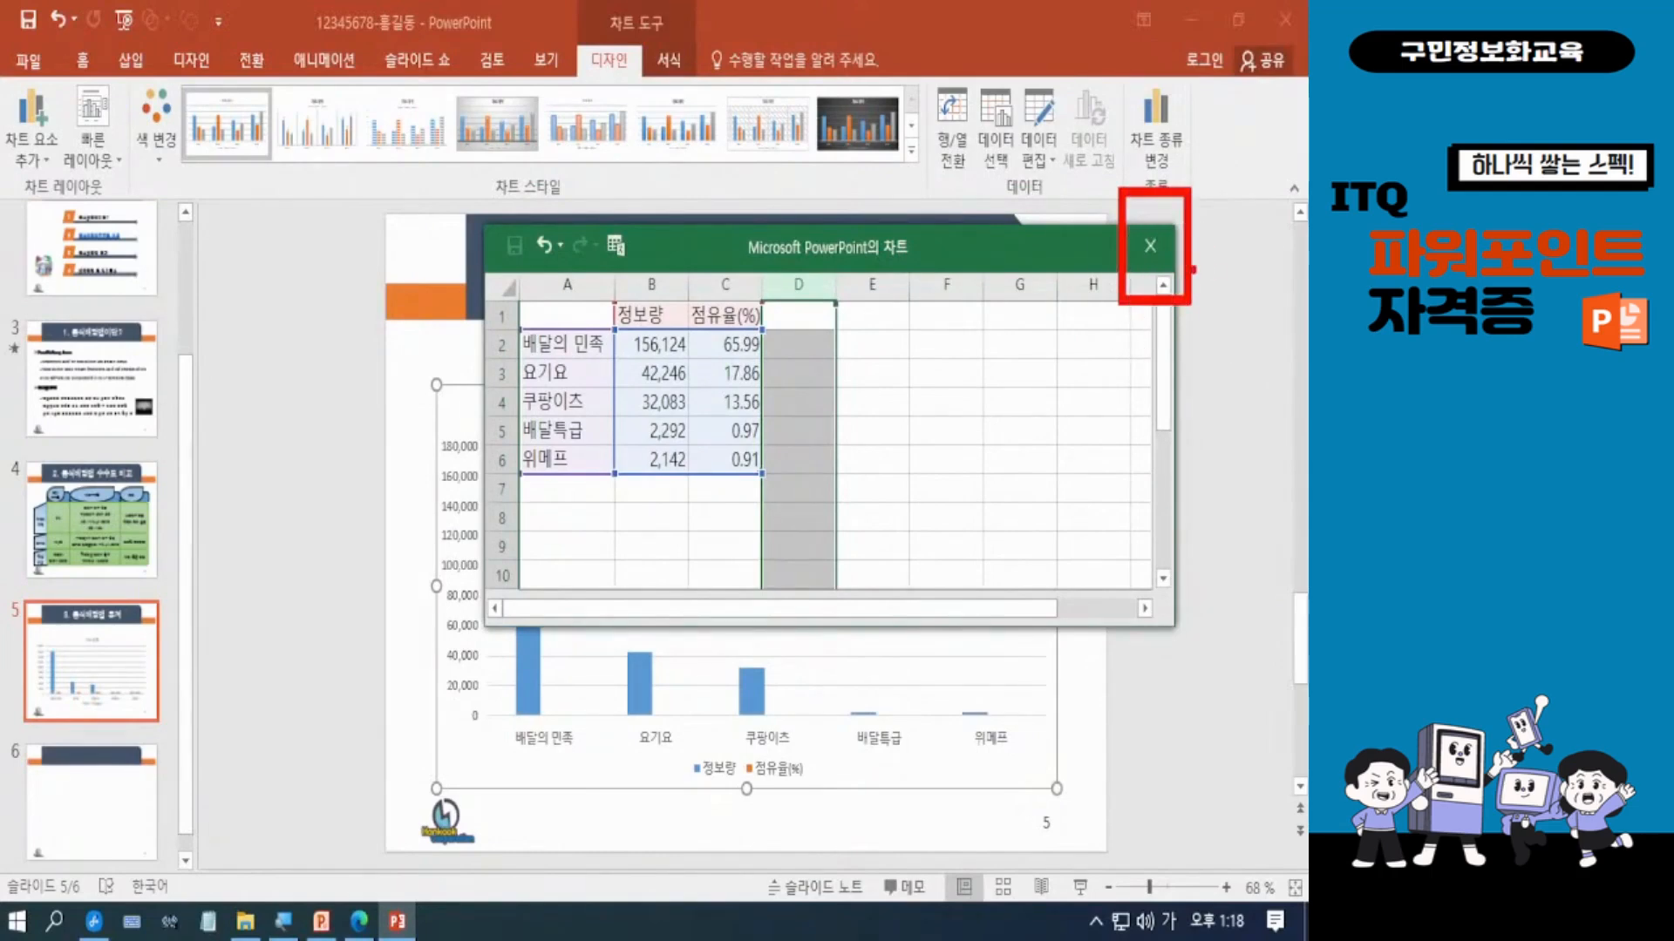
left_click(1151, 246)
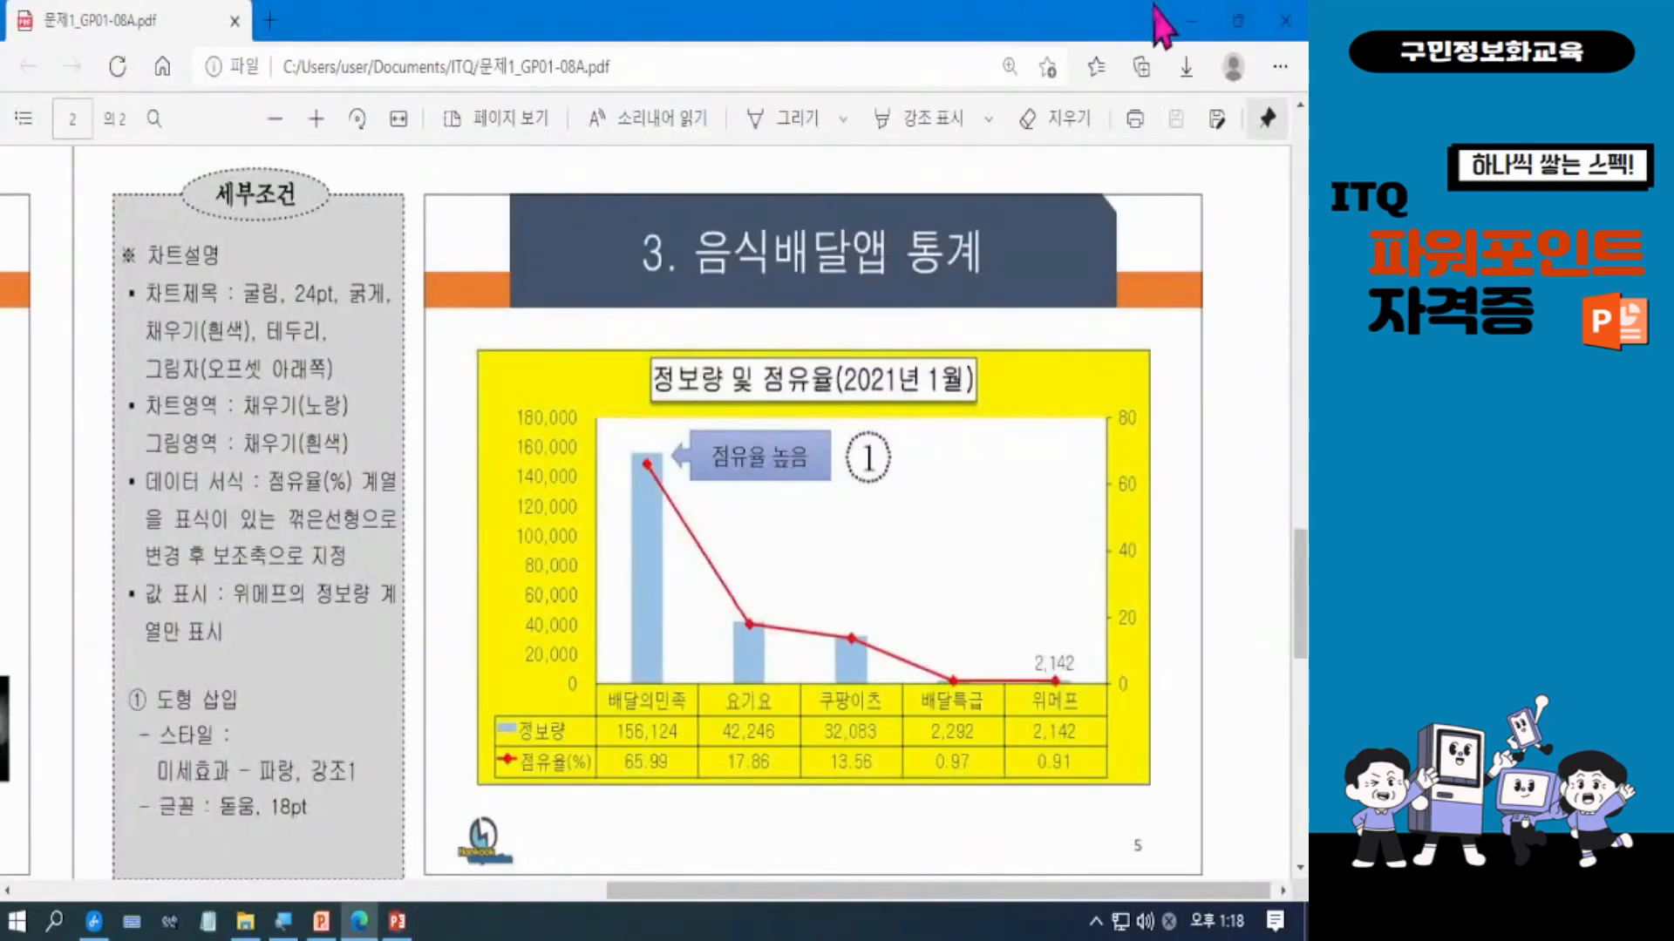
left_click(396, 921)
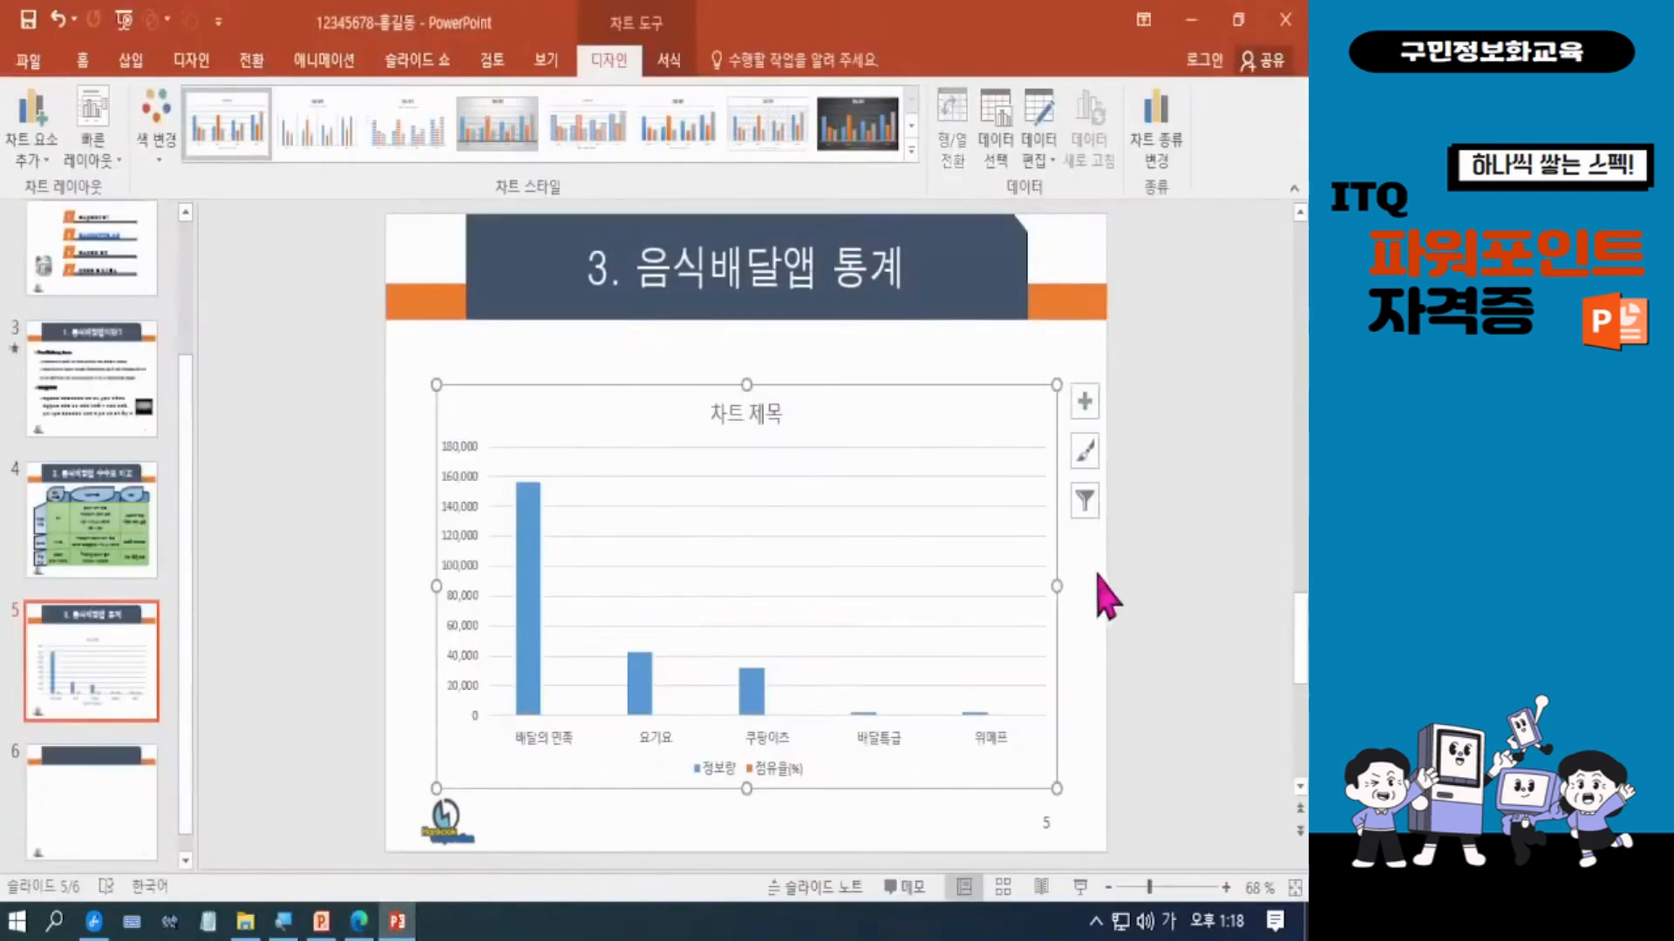
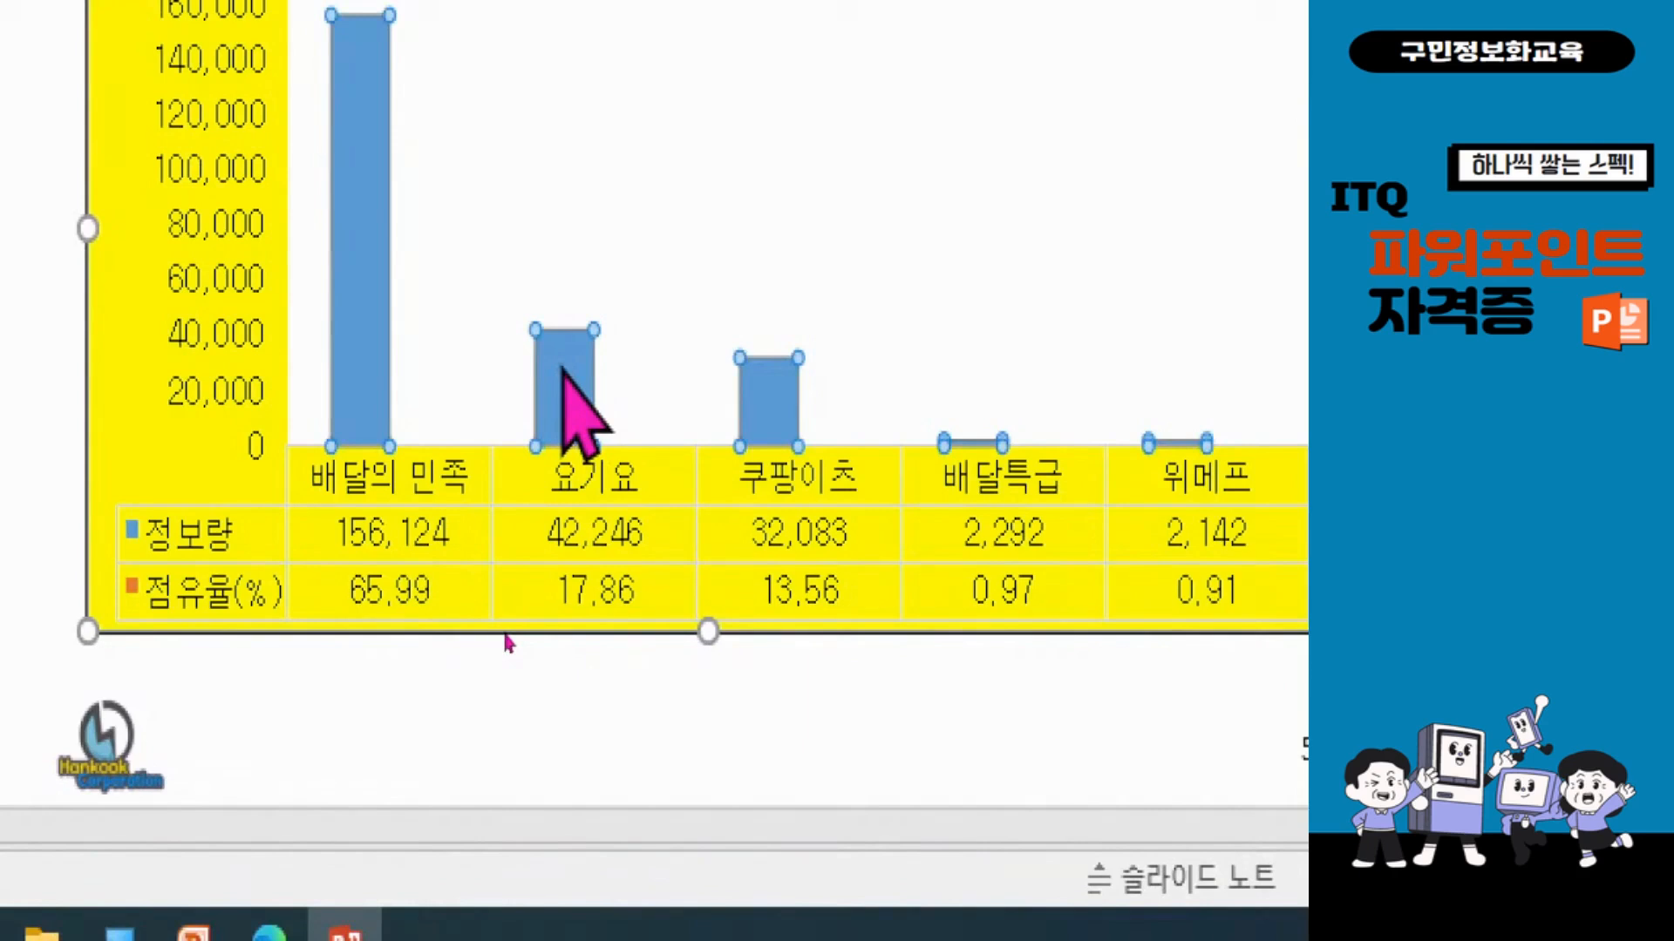
Step: Change the 점유율(%) series to a line with markers (표식이 있는 꺾은선형) plotted on the secondary axis
right_click(563, 373)
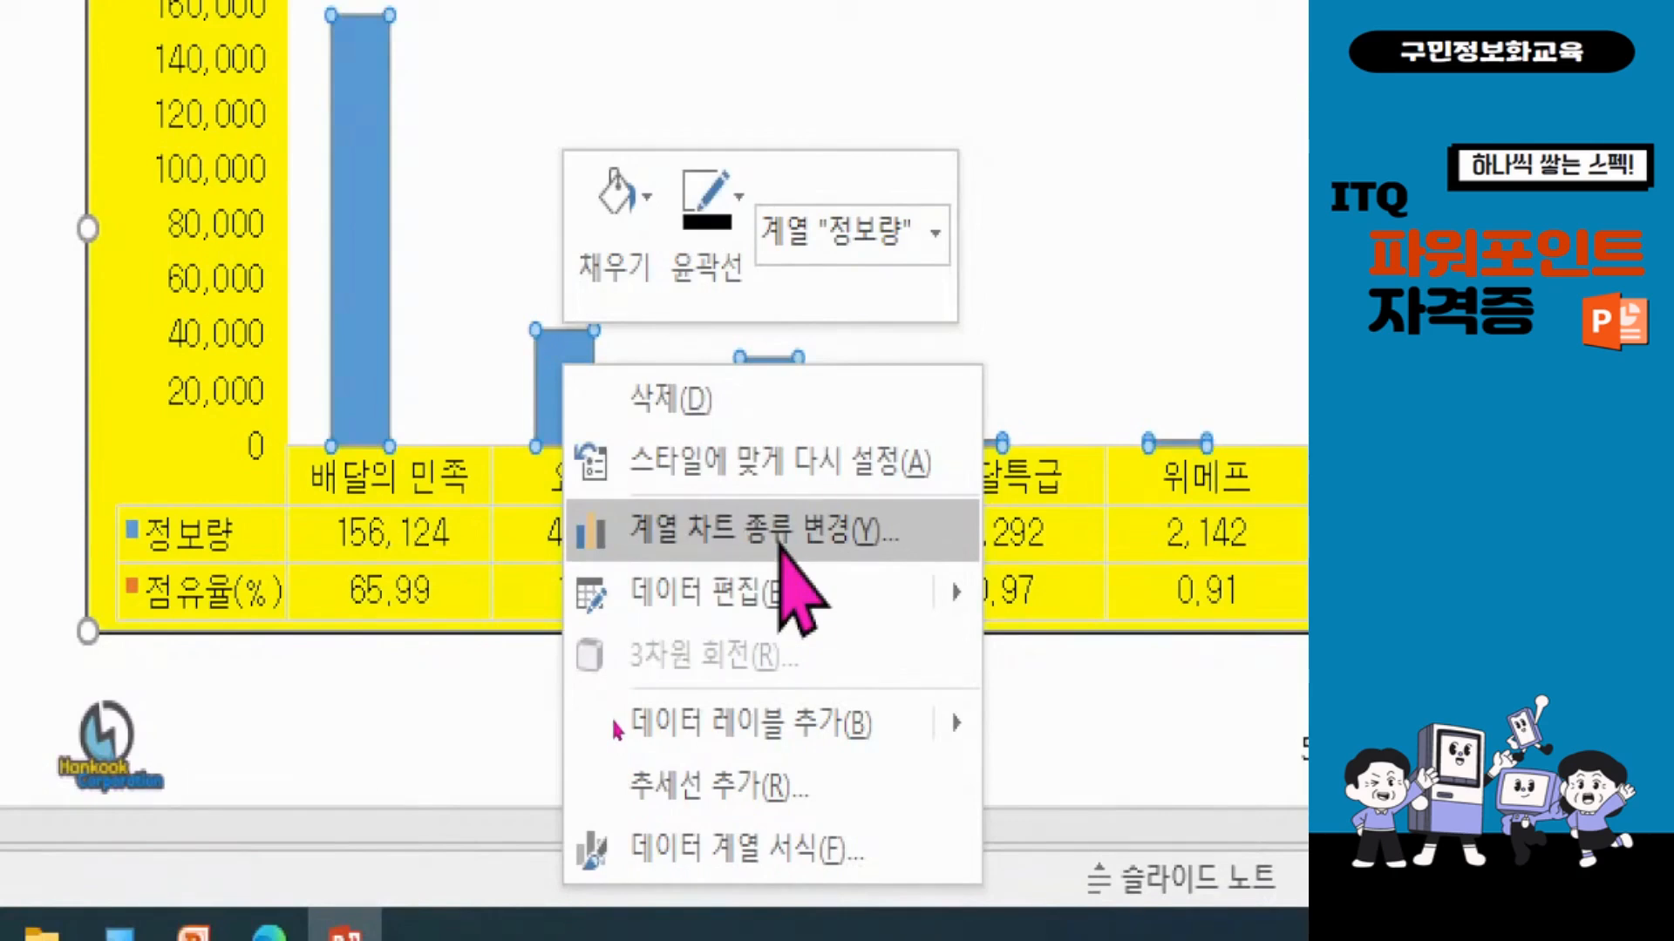
left_click(852, 535)
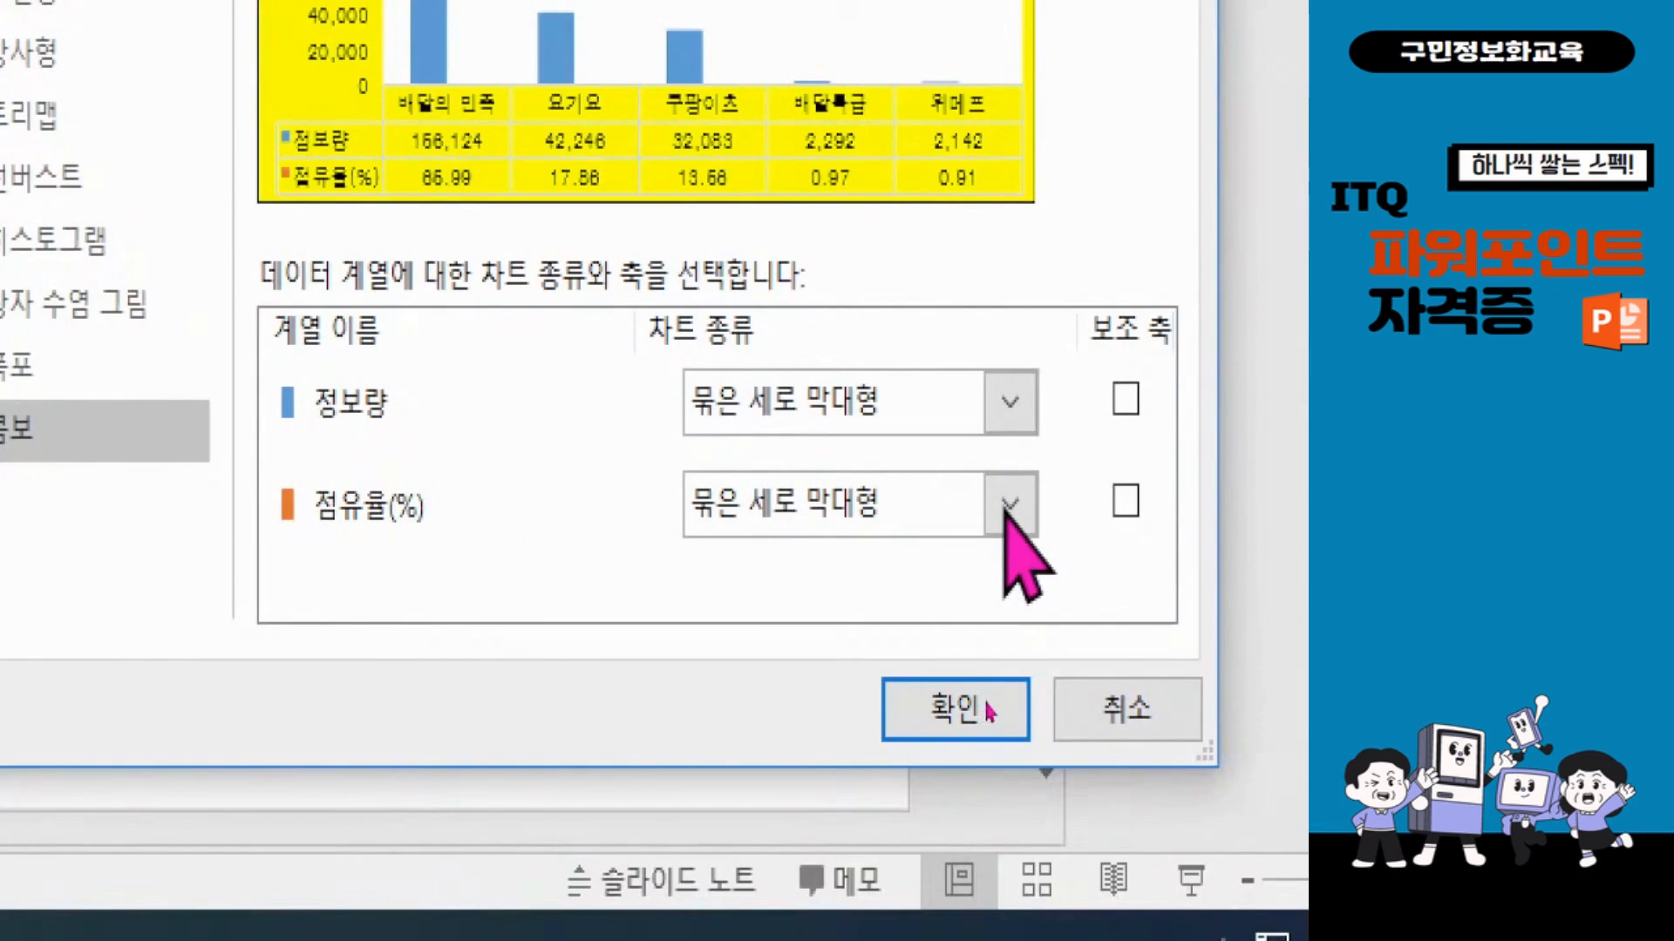
left_click(1008, 505)
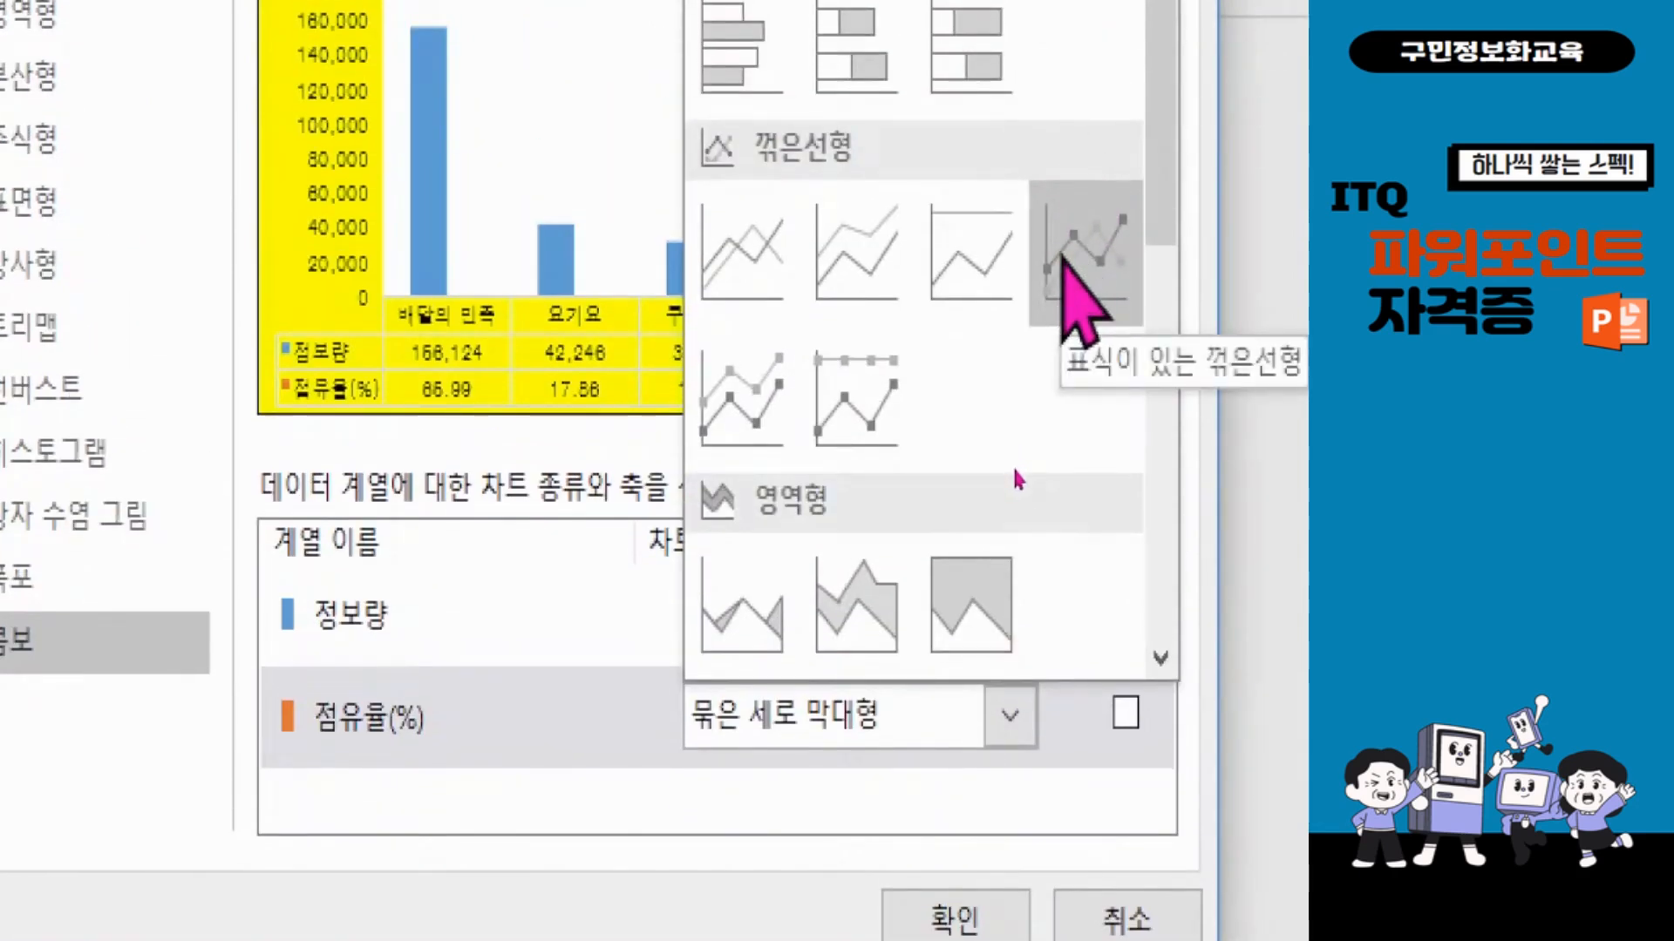
left_click(1065, 261)
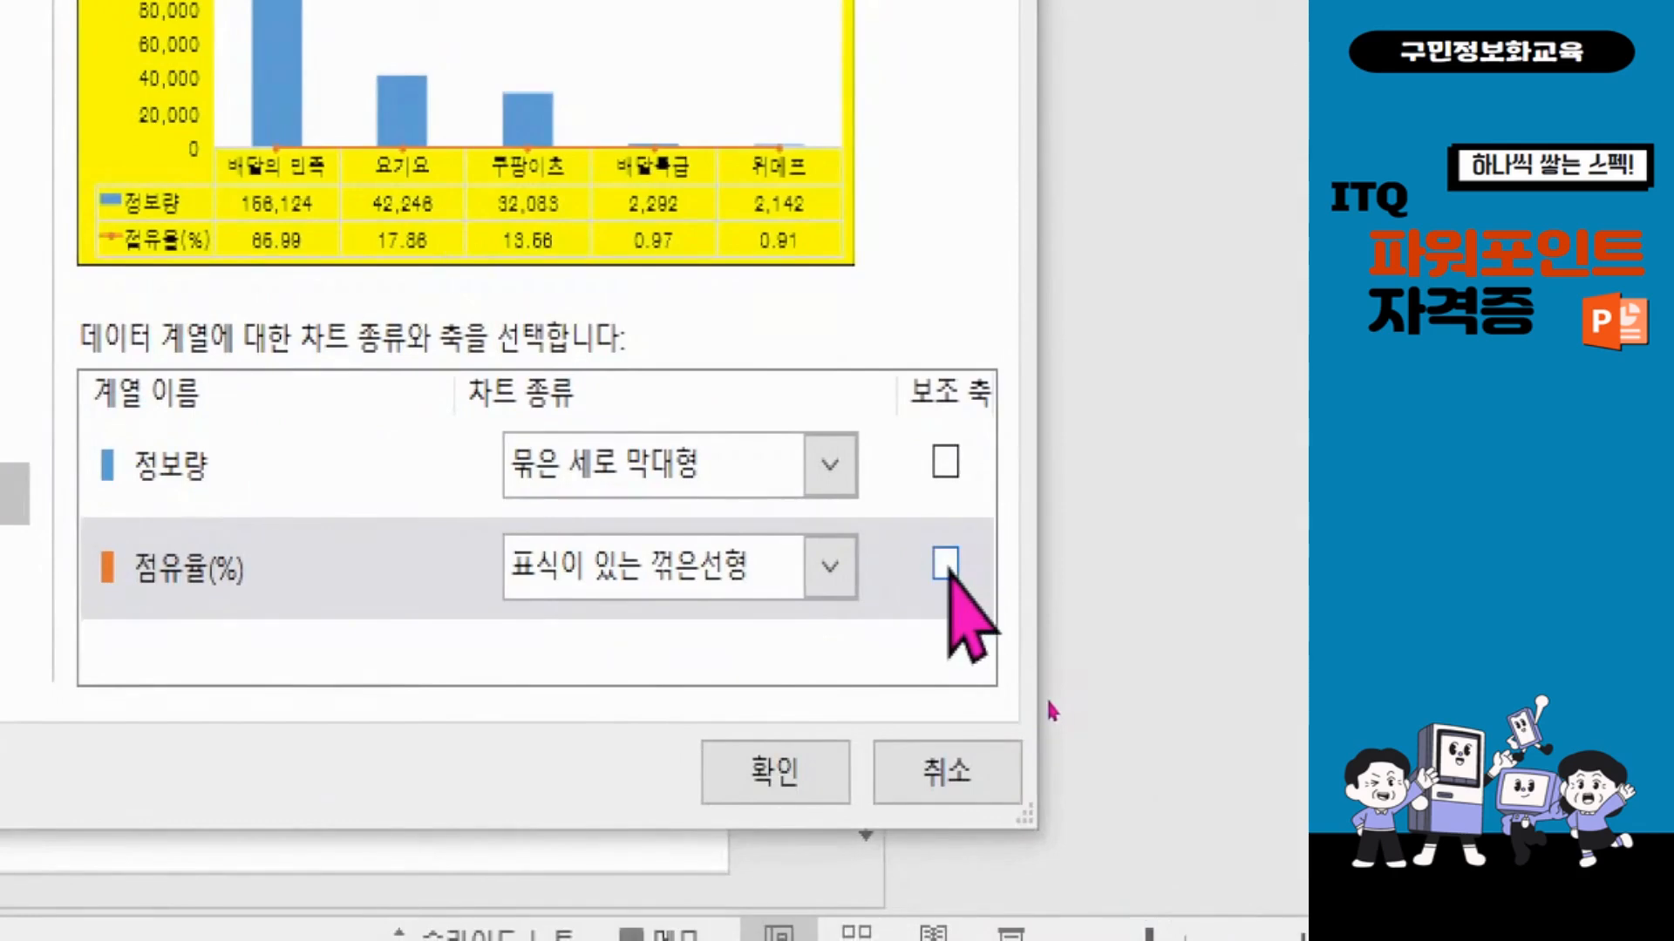
left_click(946, 563)
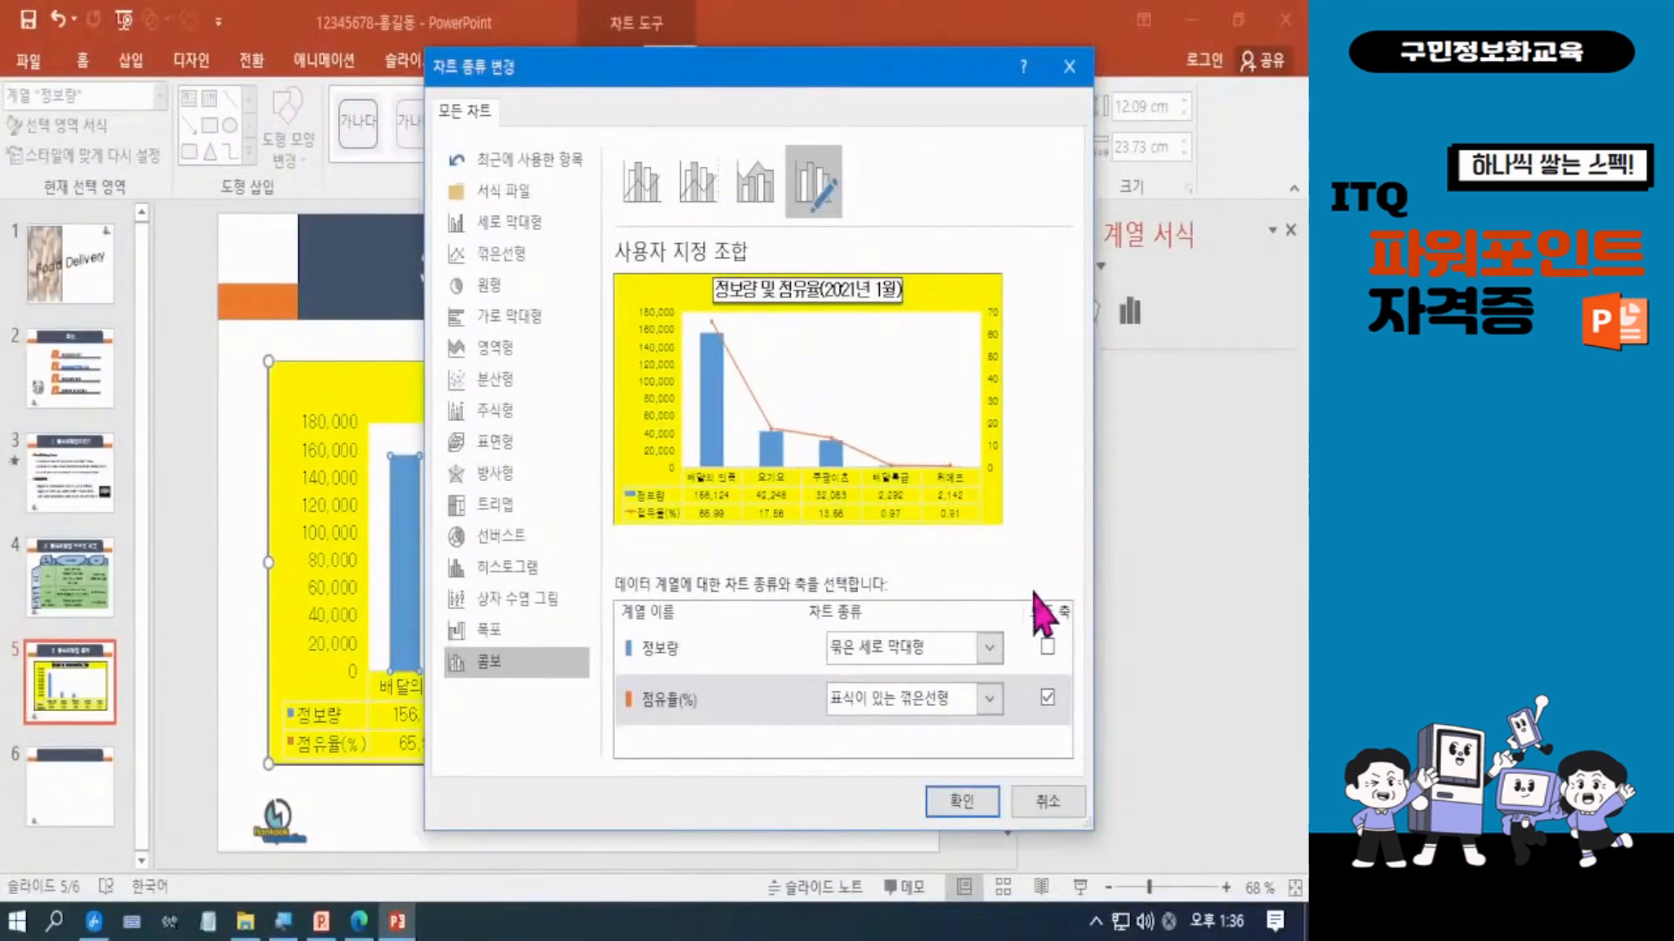
left_click(966, 812)
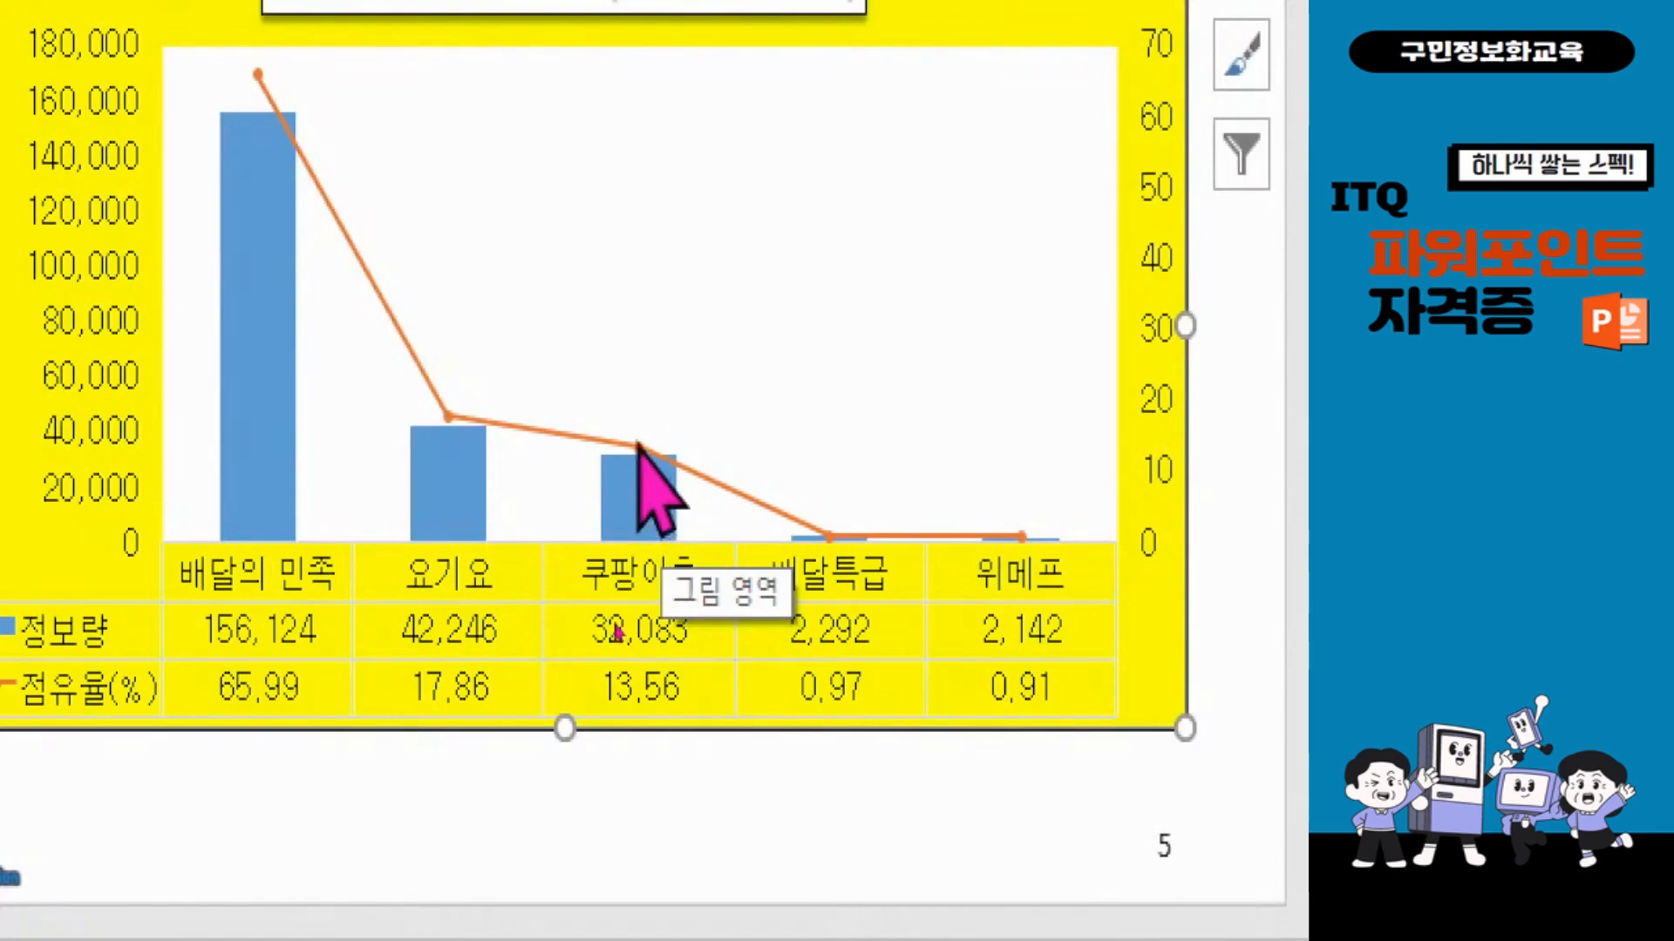
double_click(638, 445)
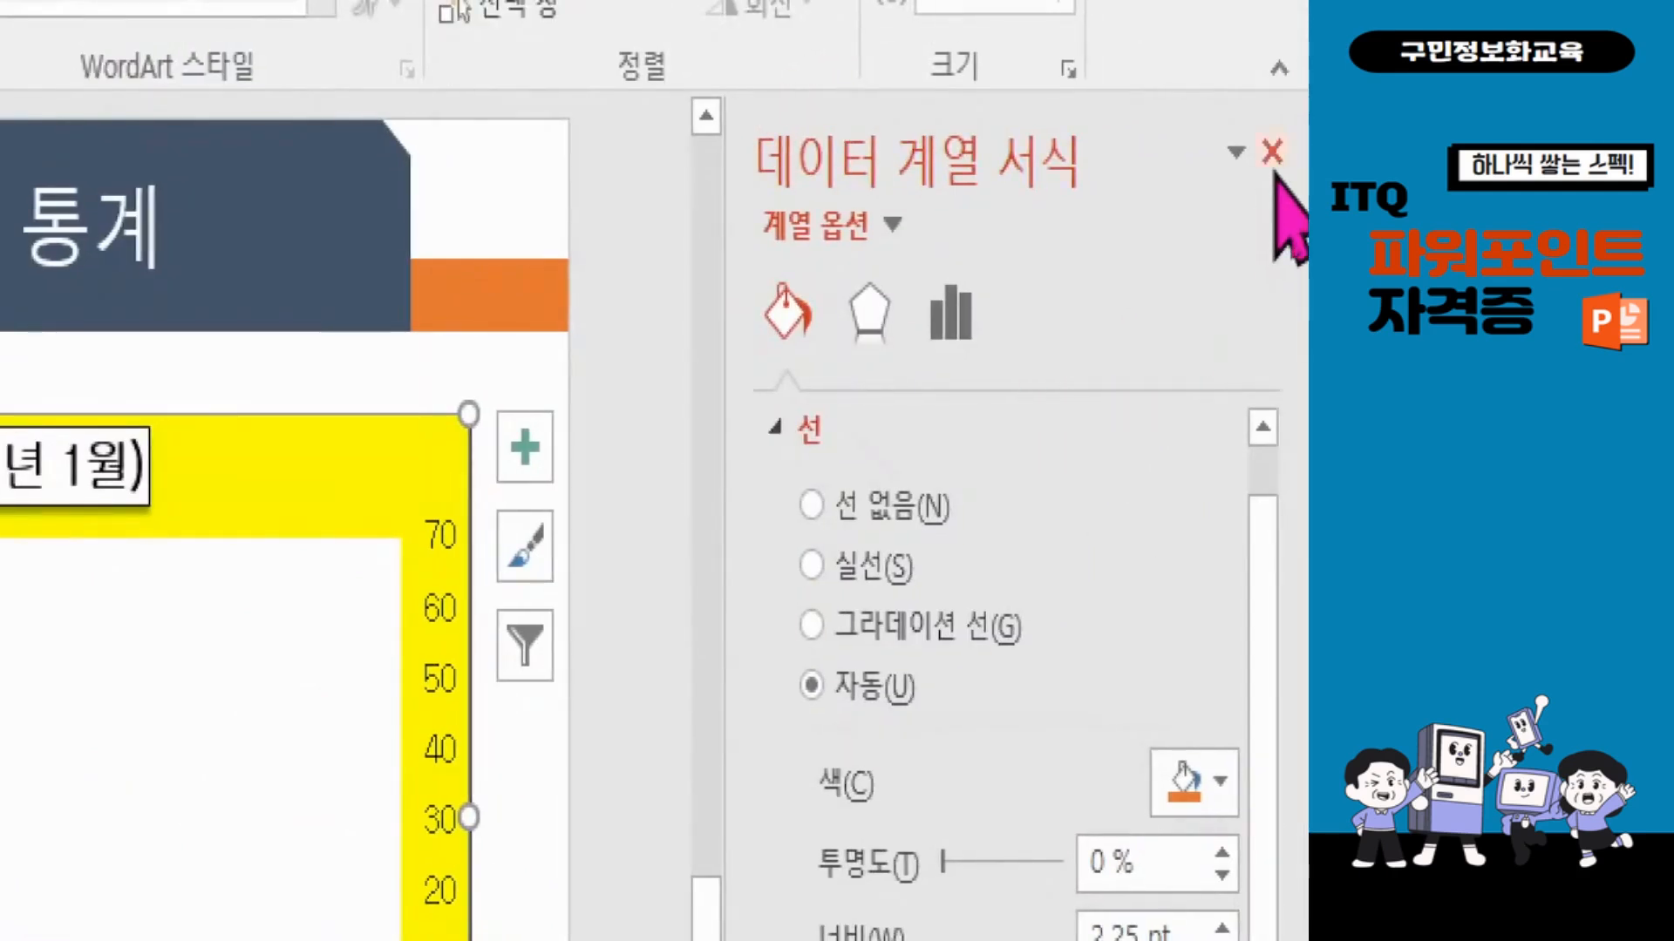
left_click(1272, 153)
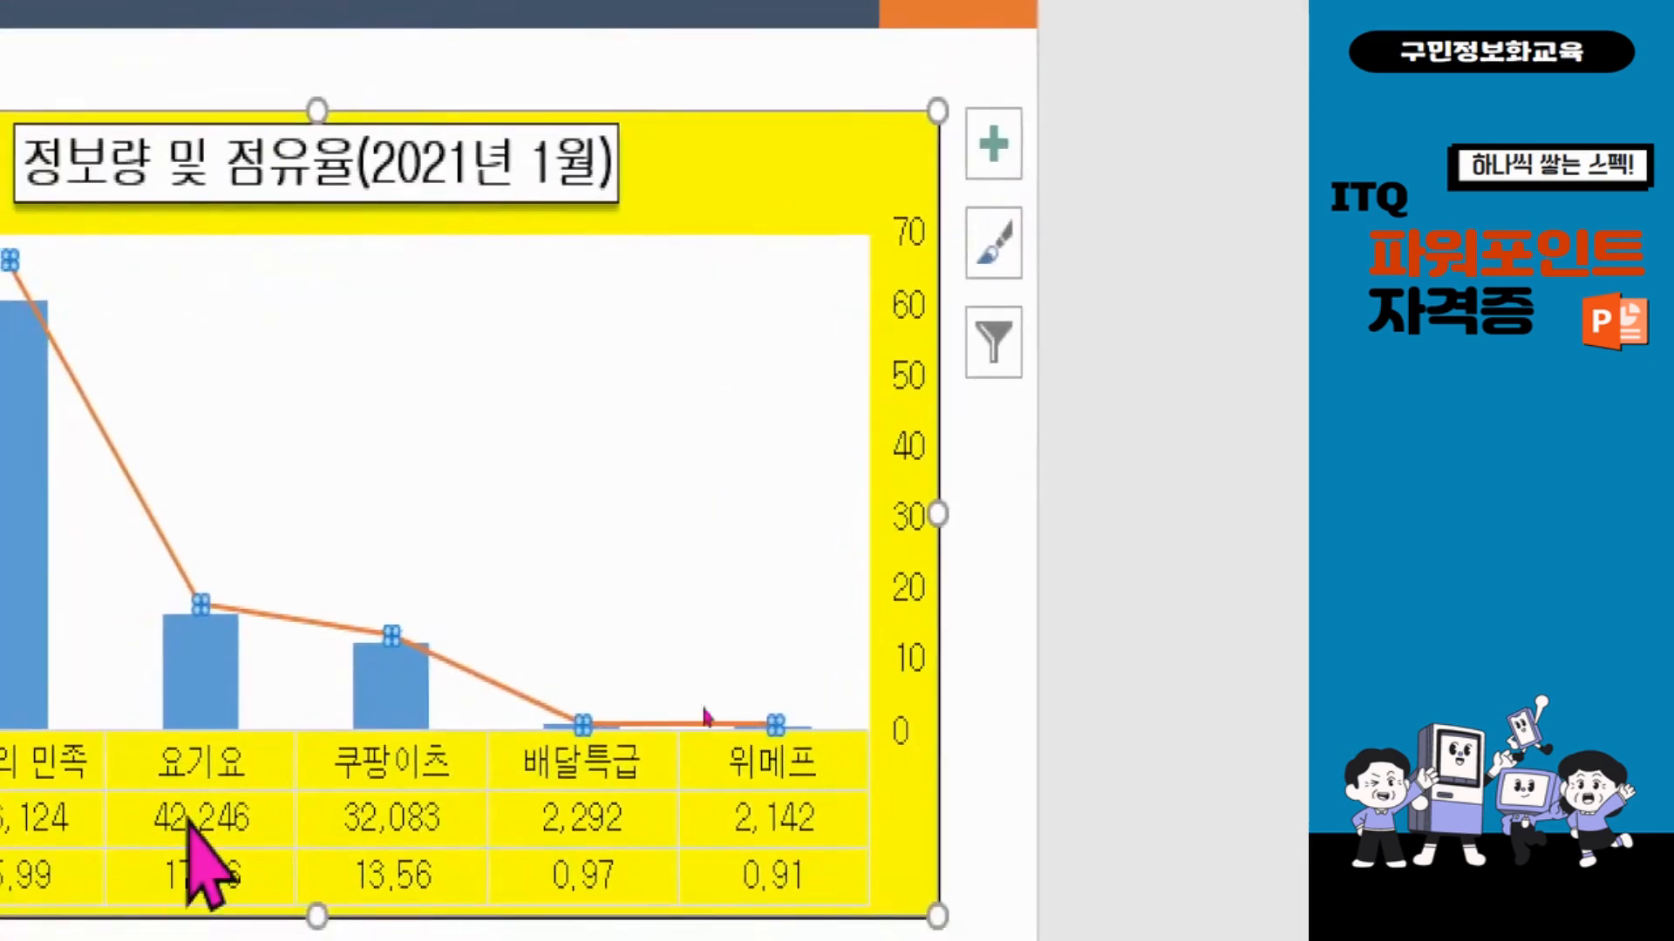
left_click(1091, 598)
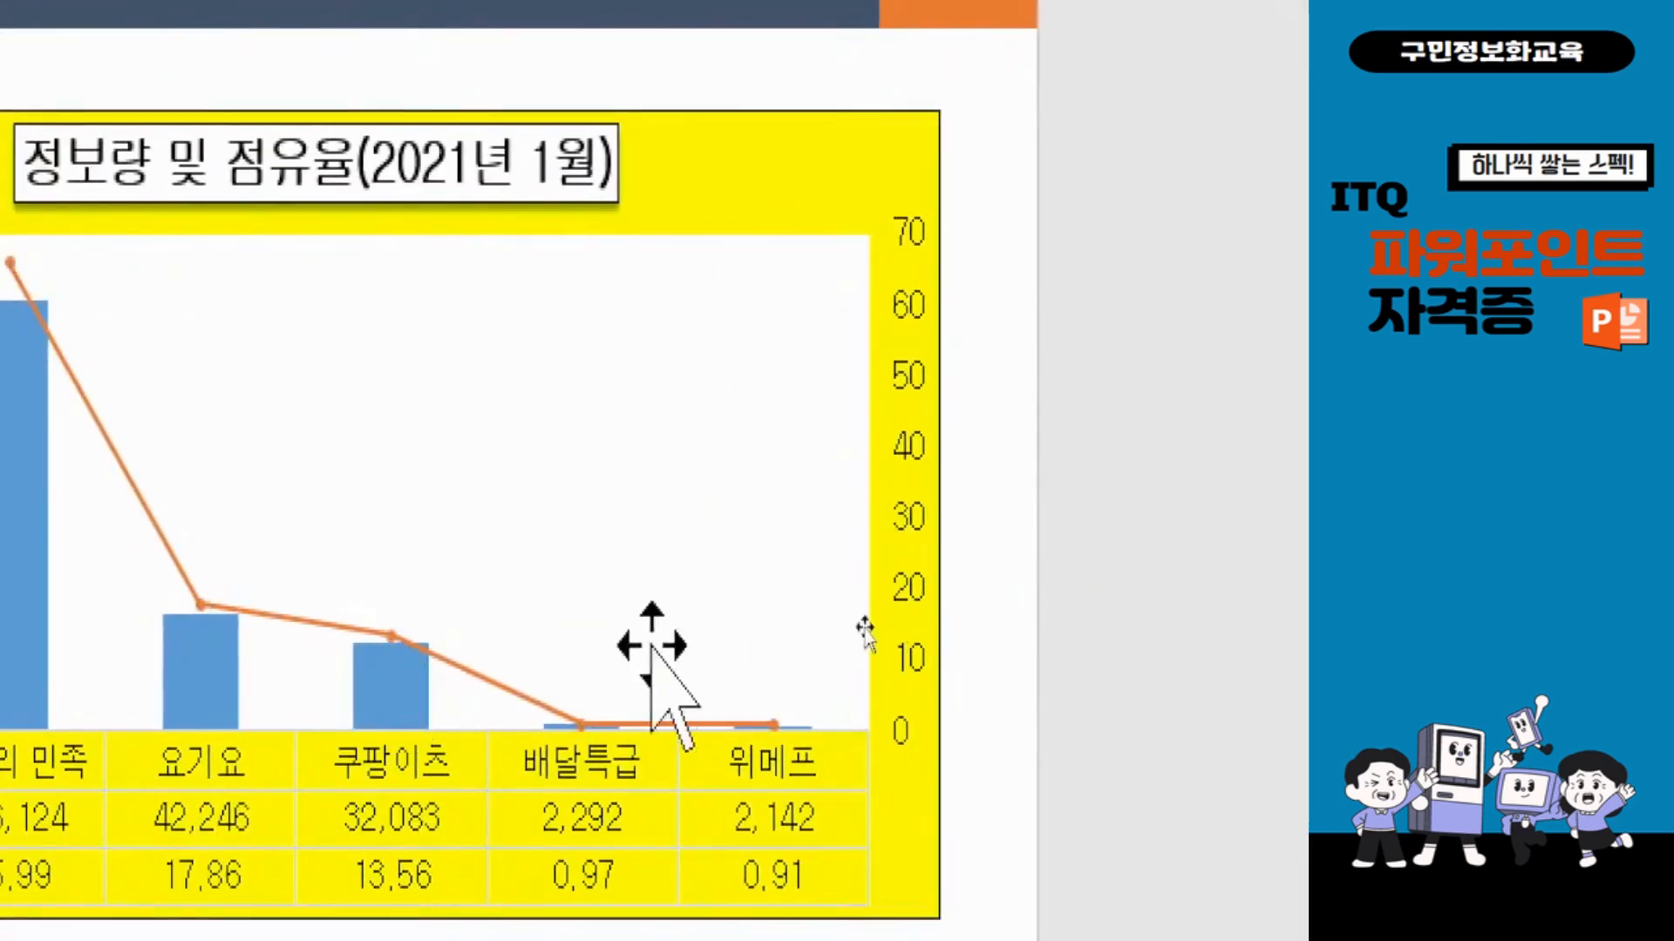
Step: Give the 점유율(%) line series built-in (기본 제공) diamond-shaped markers
double_click(390, 635)
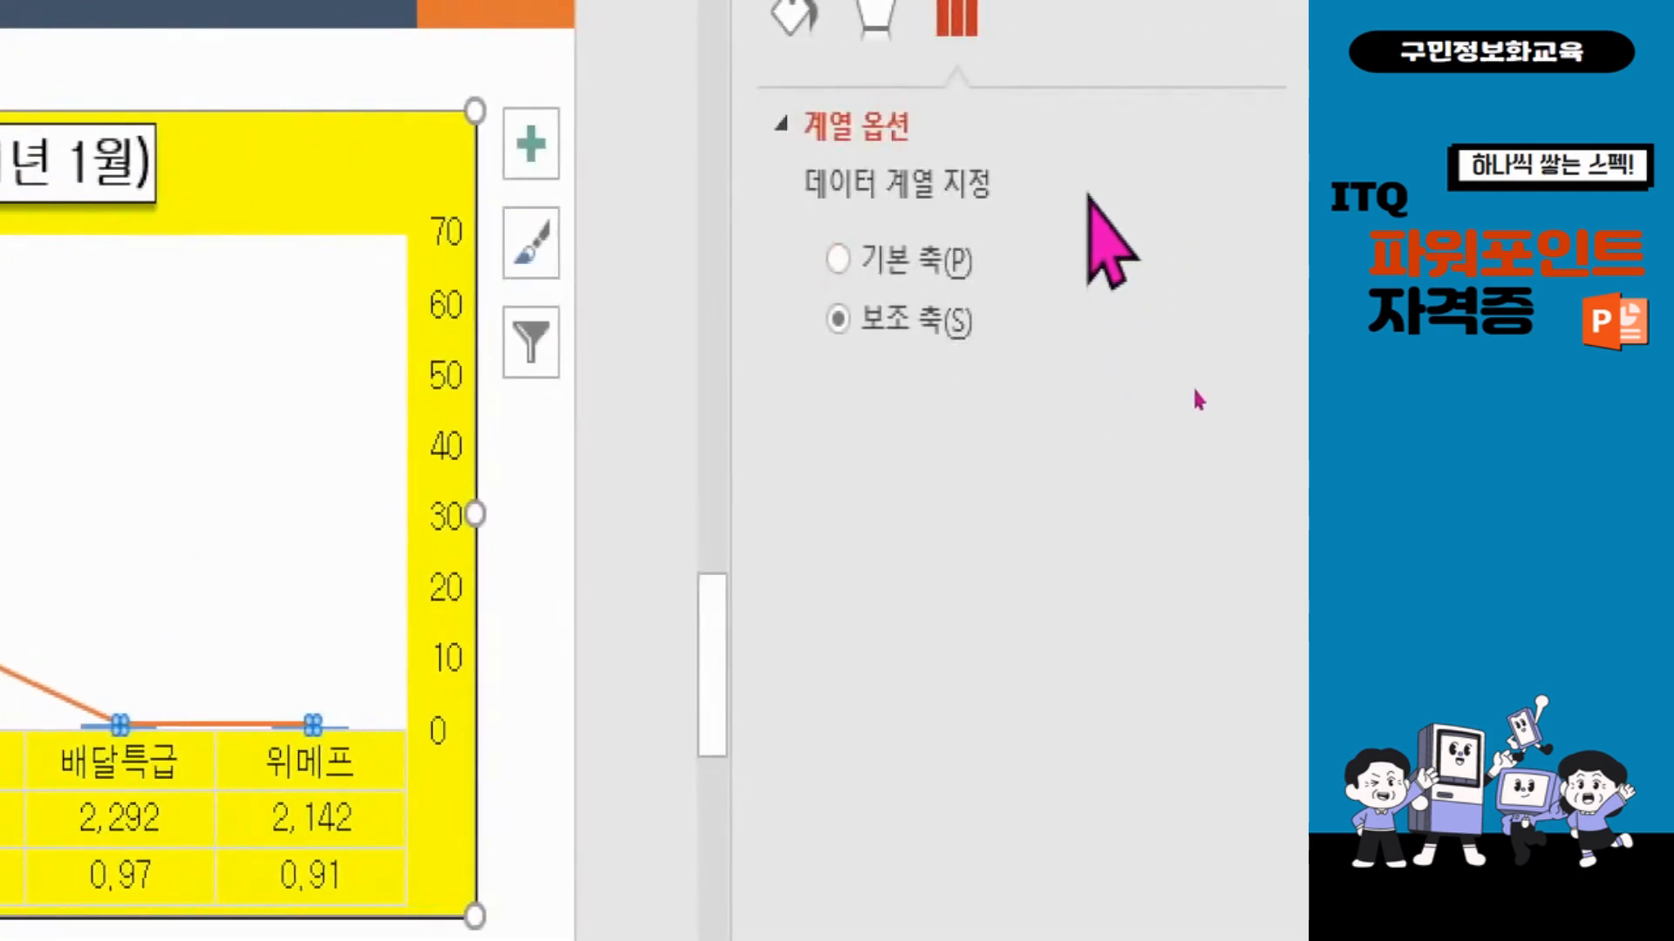
left_click(783, 158)
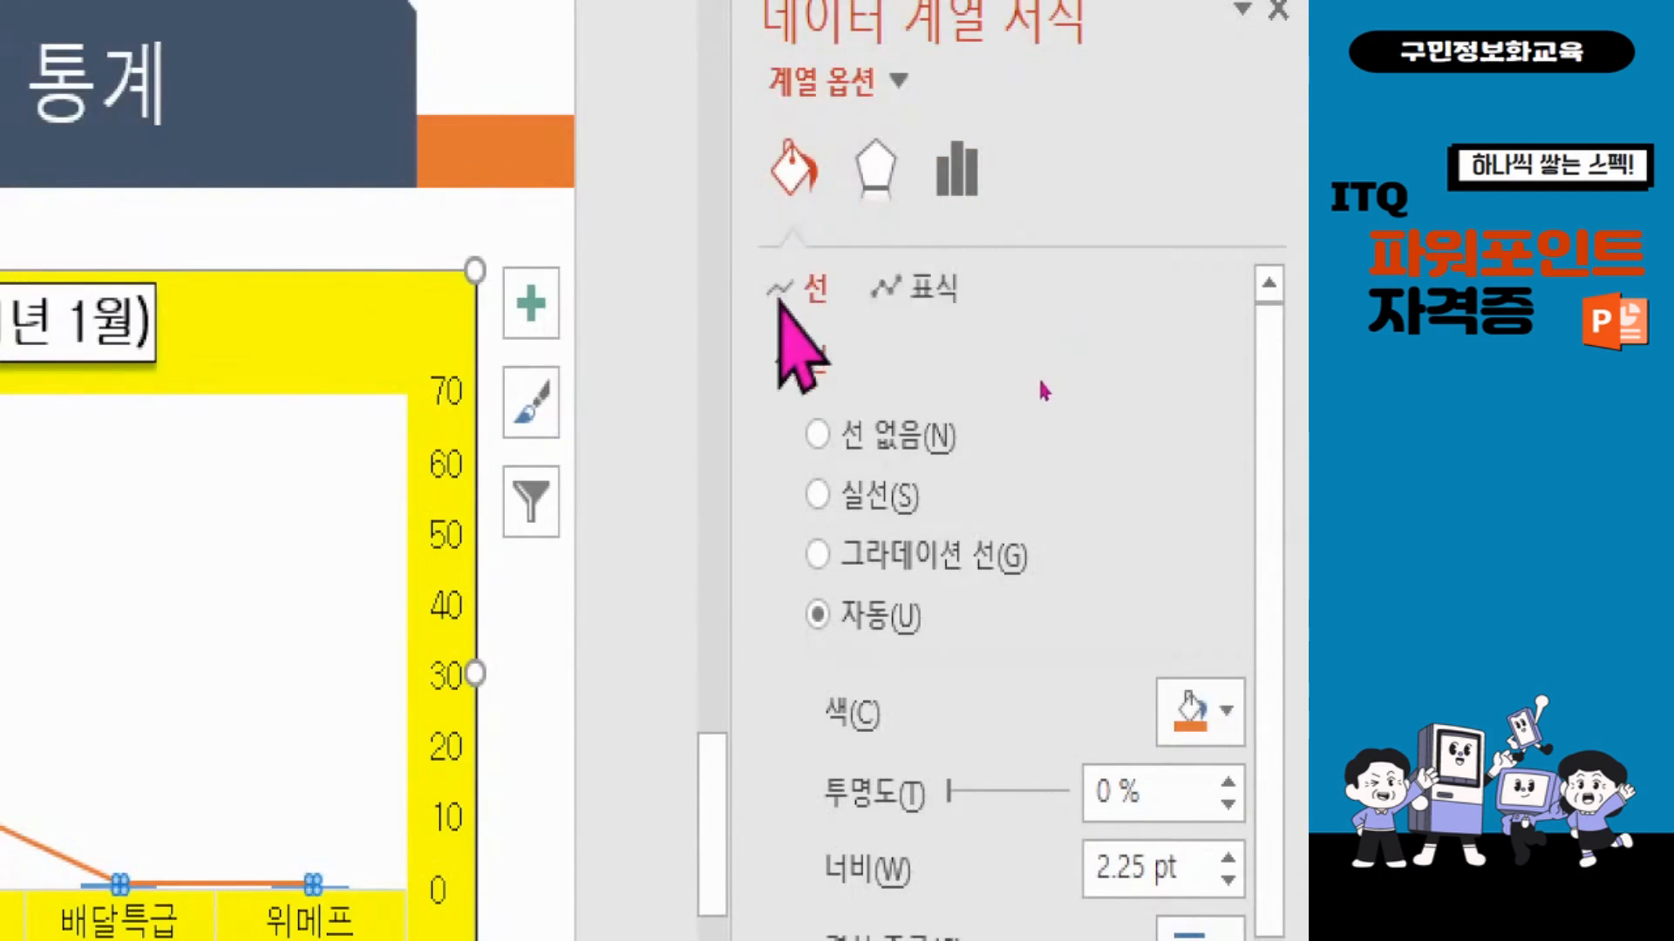
left_click(933, 293)
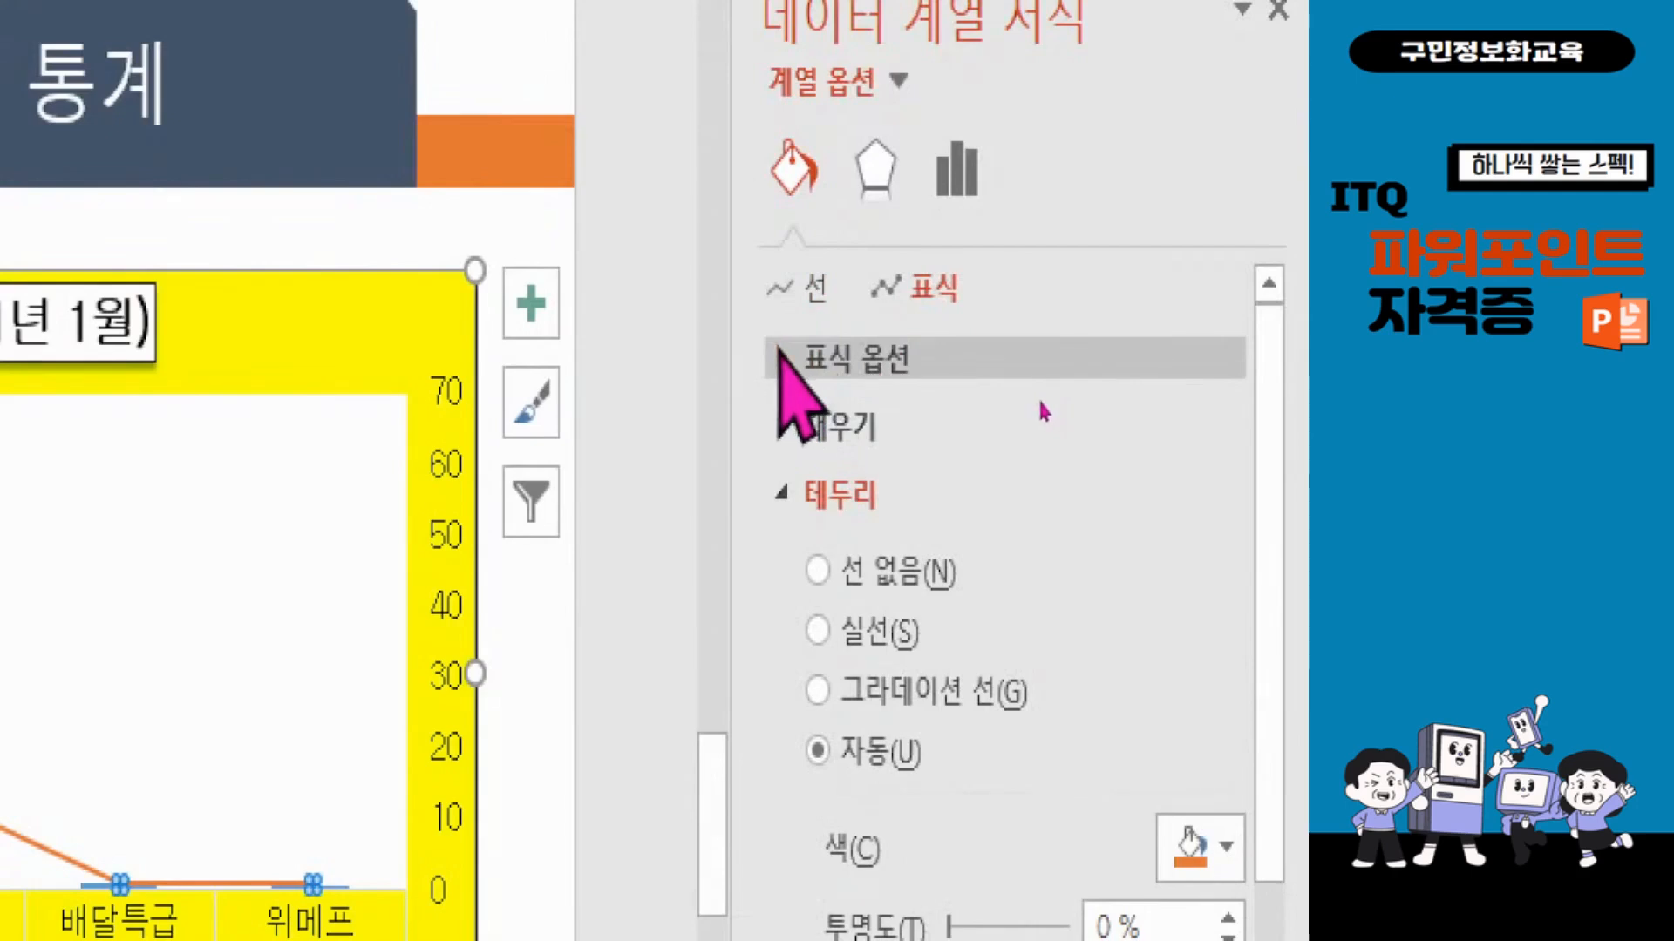
left_click(780, 357)
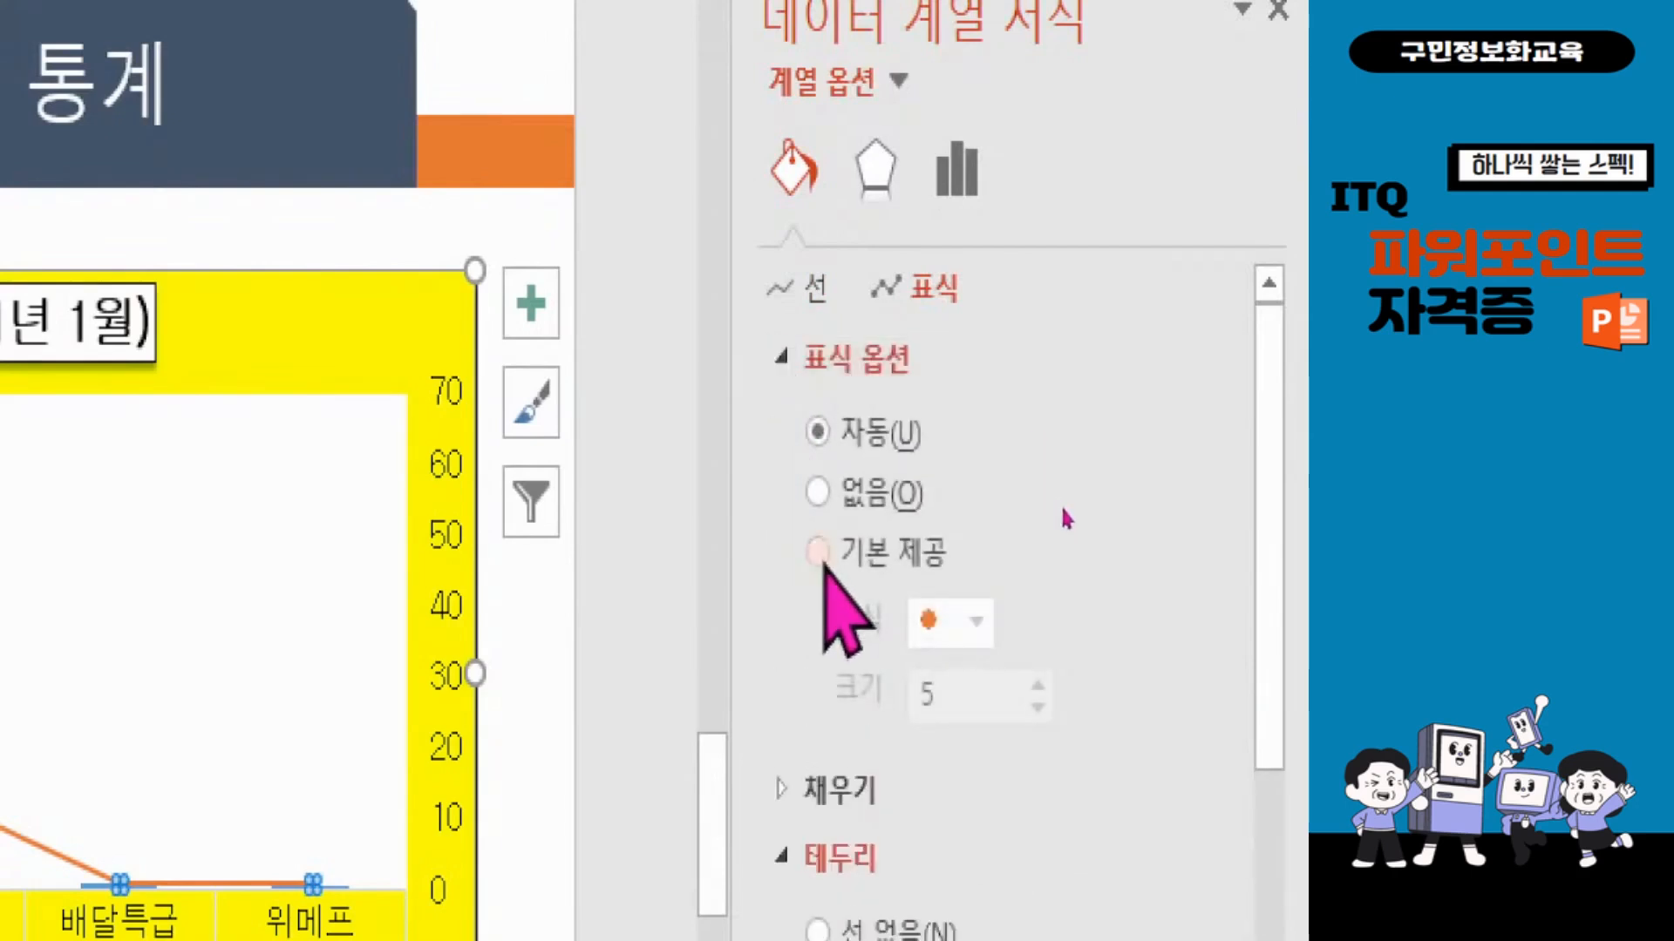
left_click(822, 558)
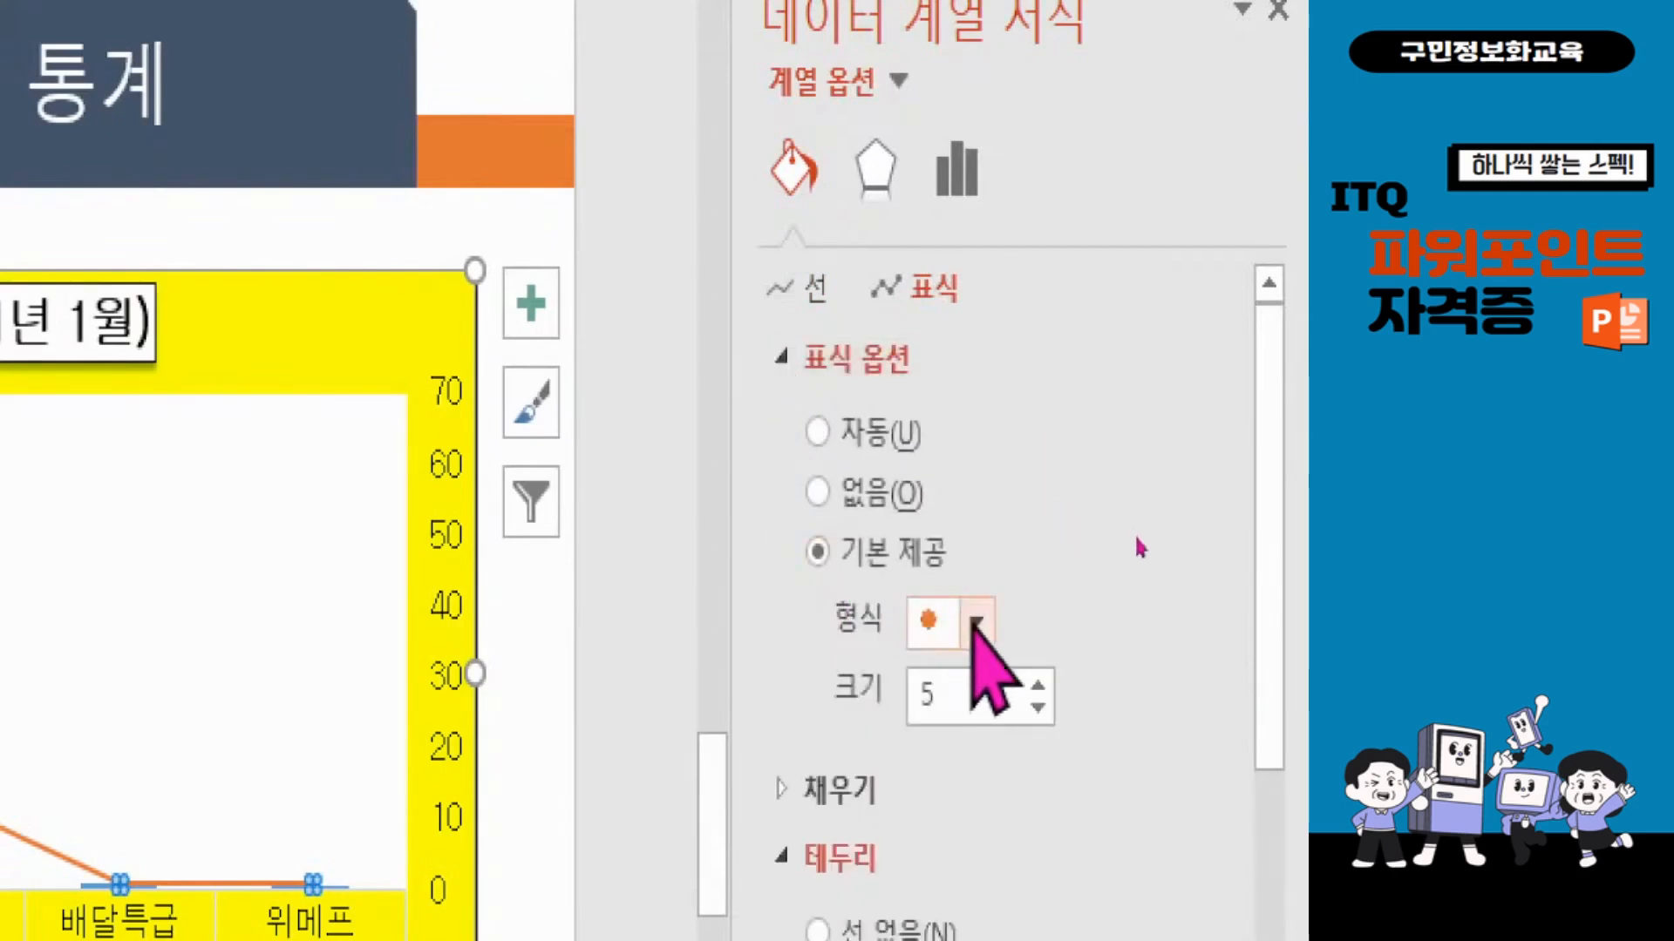
left_click(975, 621)
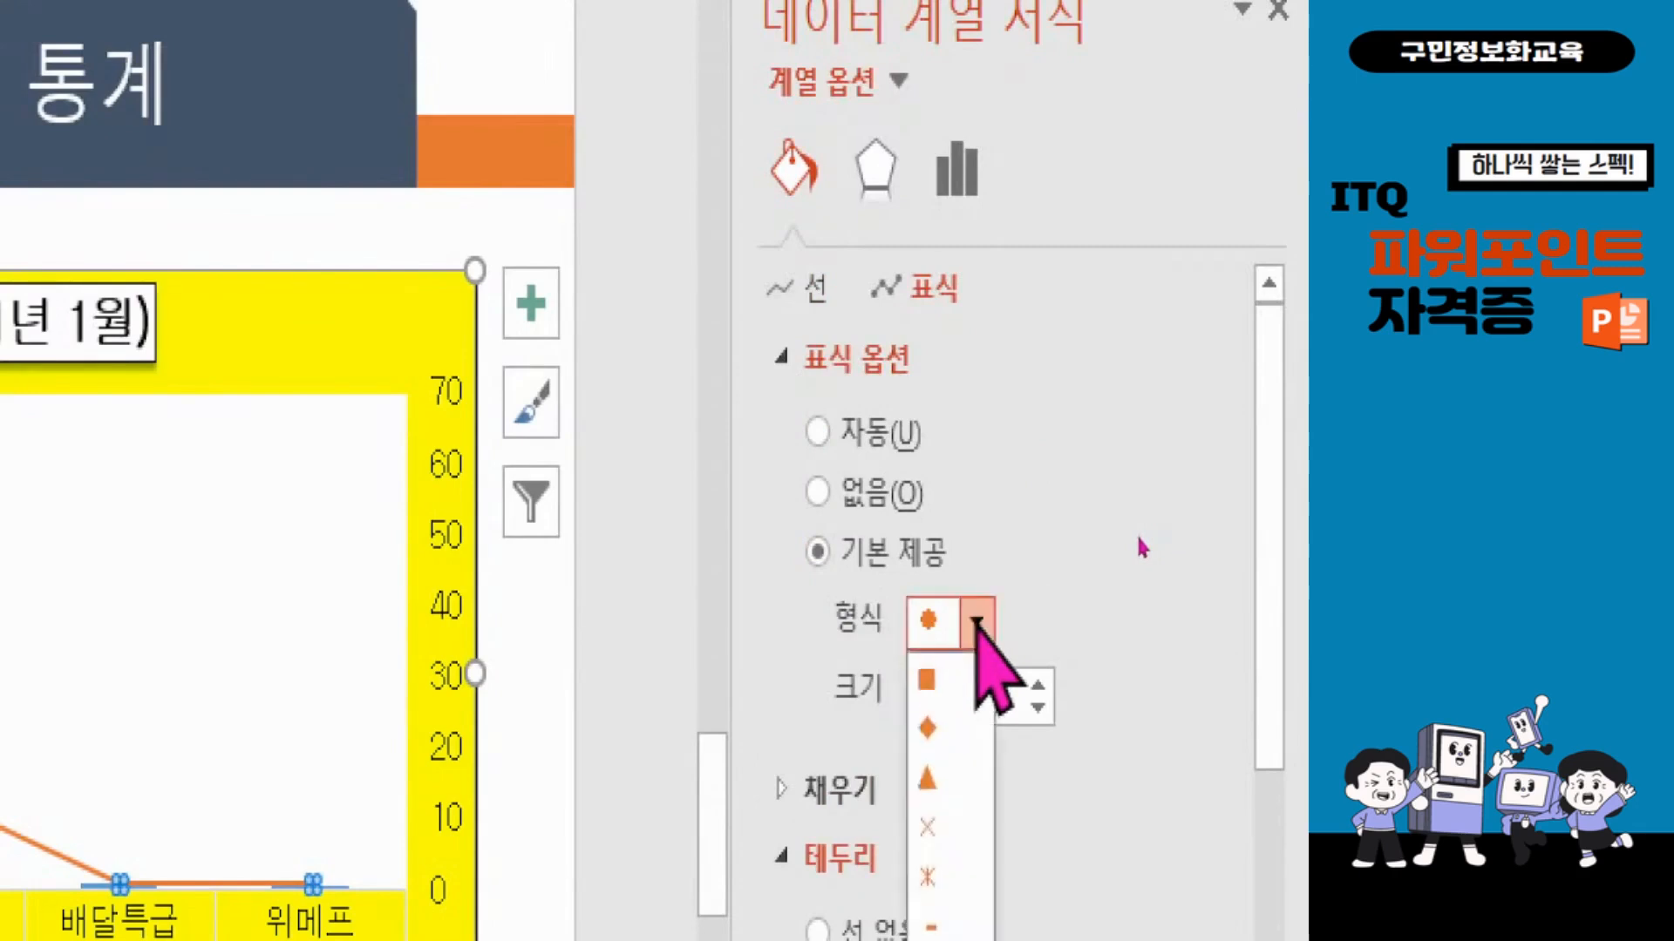
left_click(955, 730)
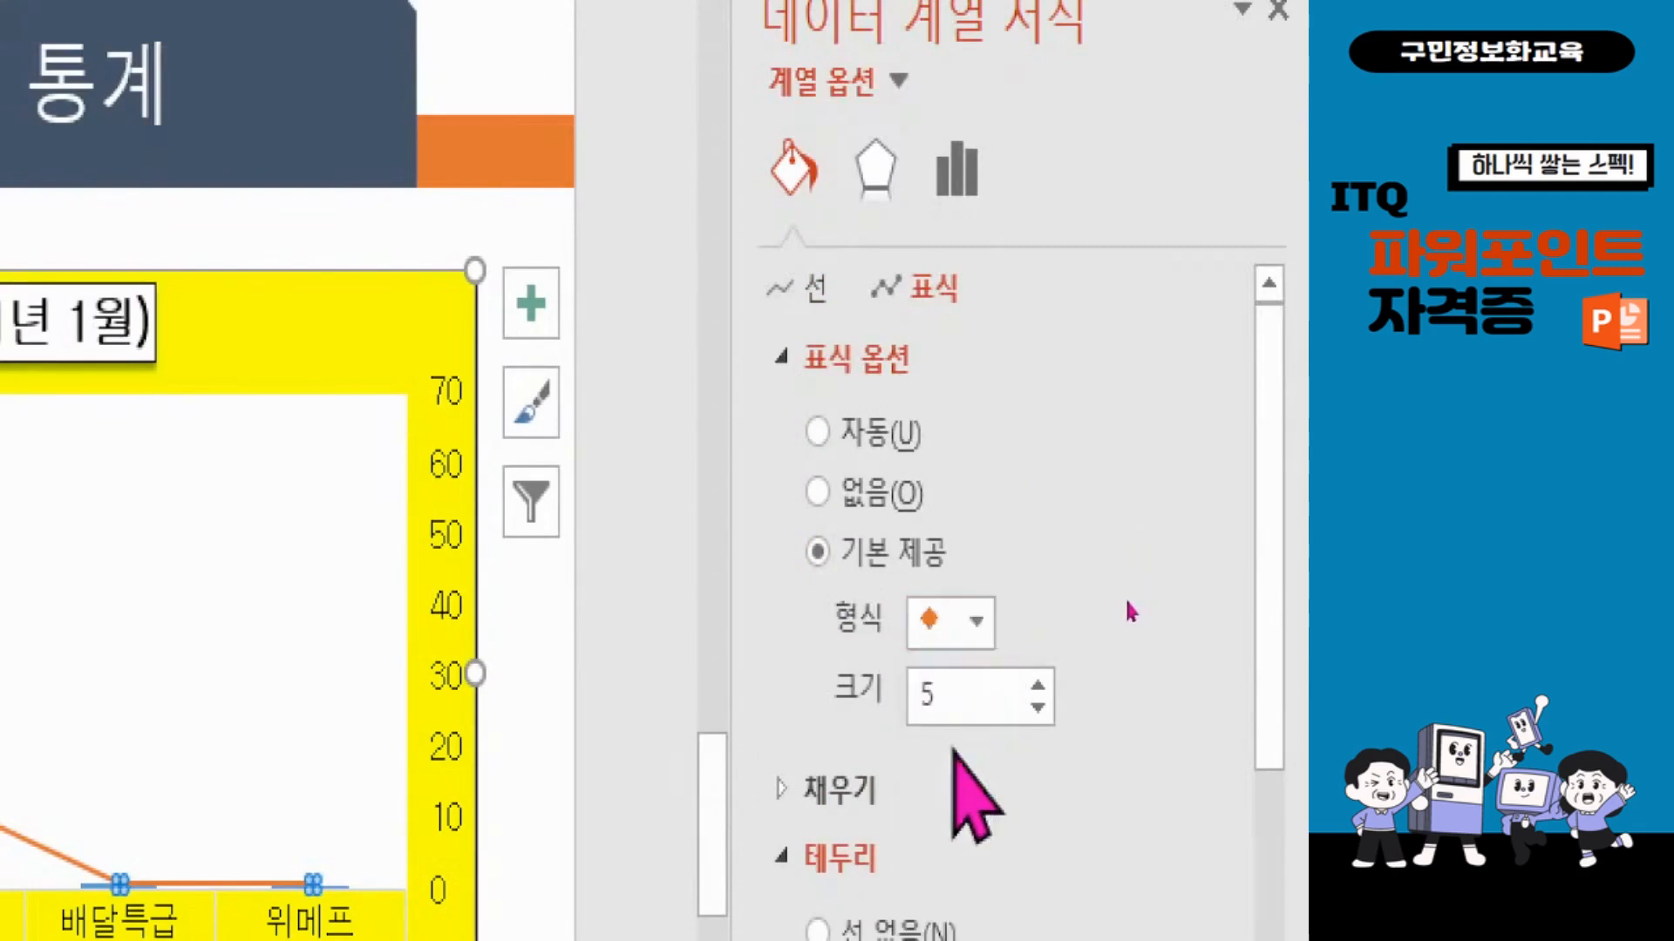
Step: Set the marker size of the 점유율(%) line to 10 and deselect the chart
left_click(1038, 685)
left_click(1038, 685)
left_click(1037, 685)
left_click(1037, 685)
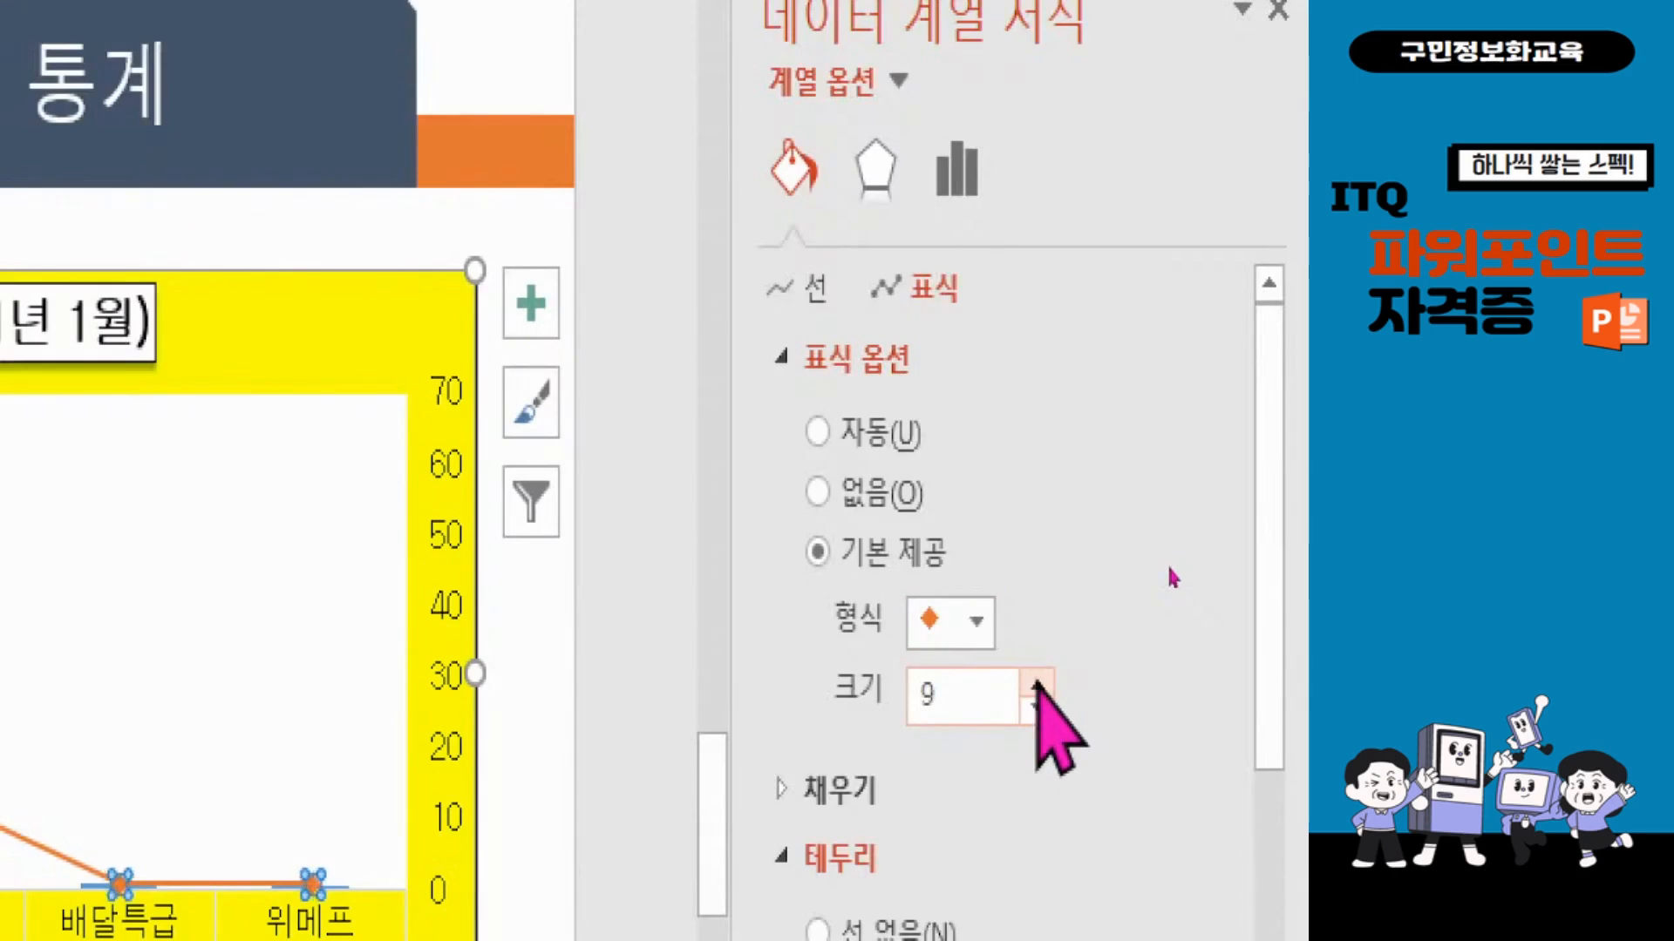
left_click(1038, 685)
left_click(1037, 685)
left_click(1038, 685)
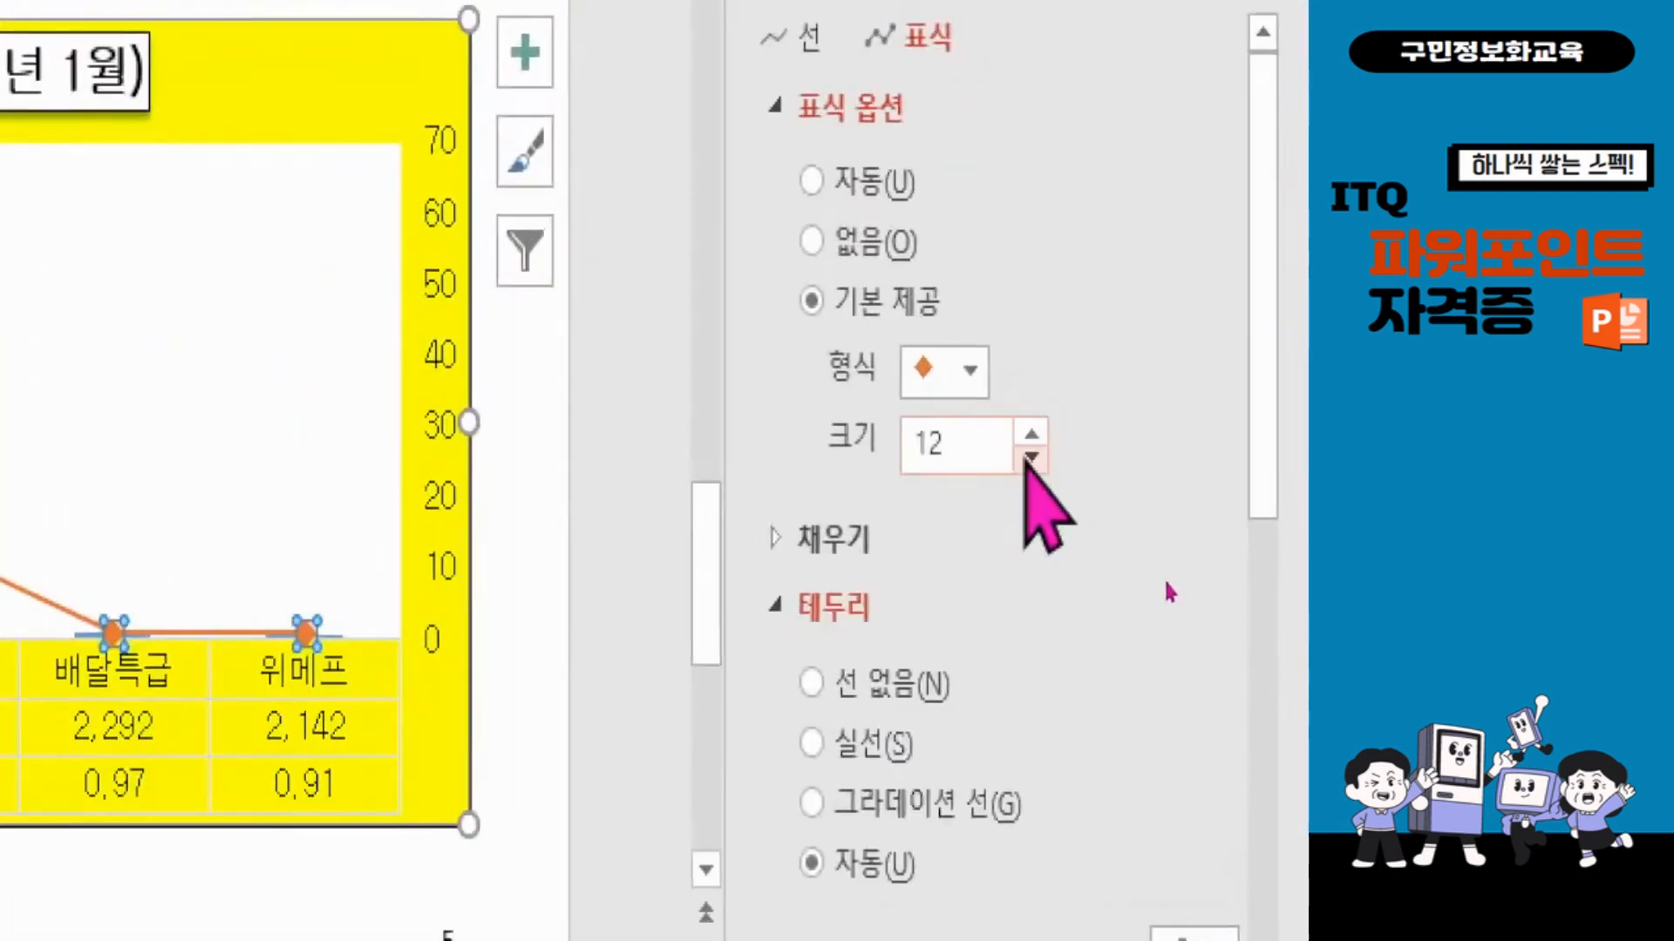
left_click(1031, 457)
left_click(1031, 457)
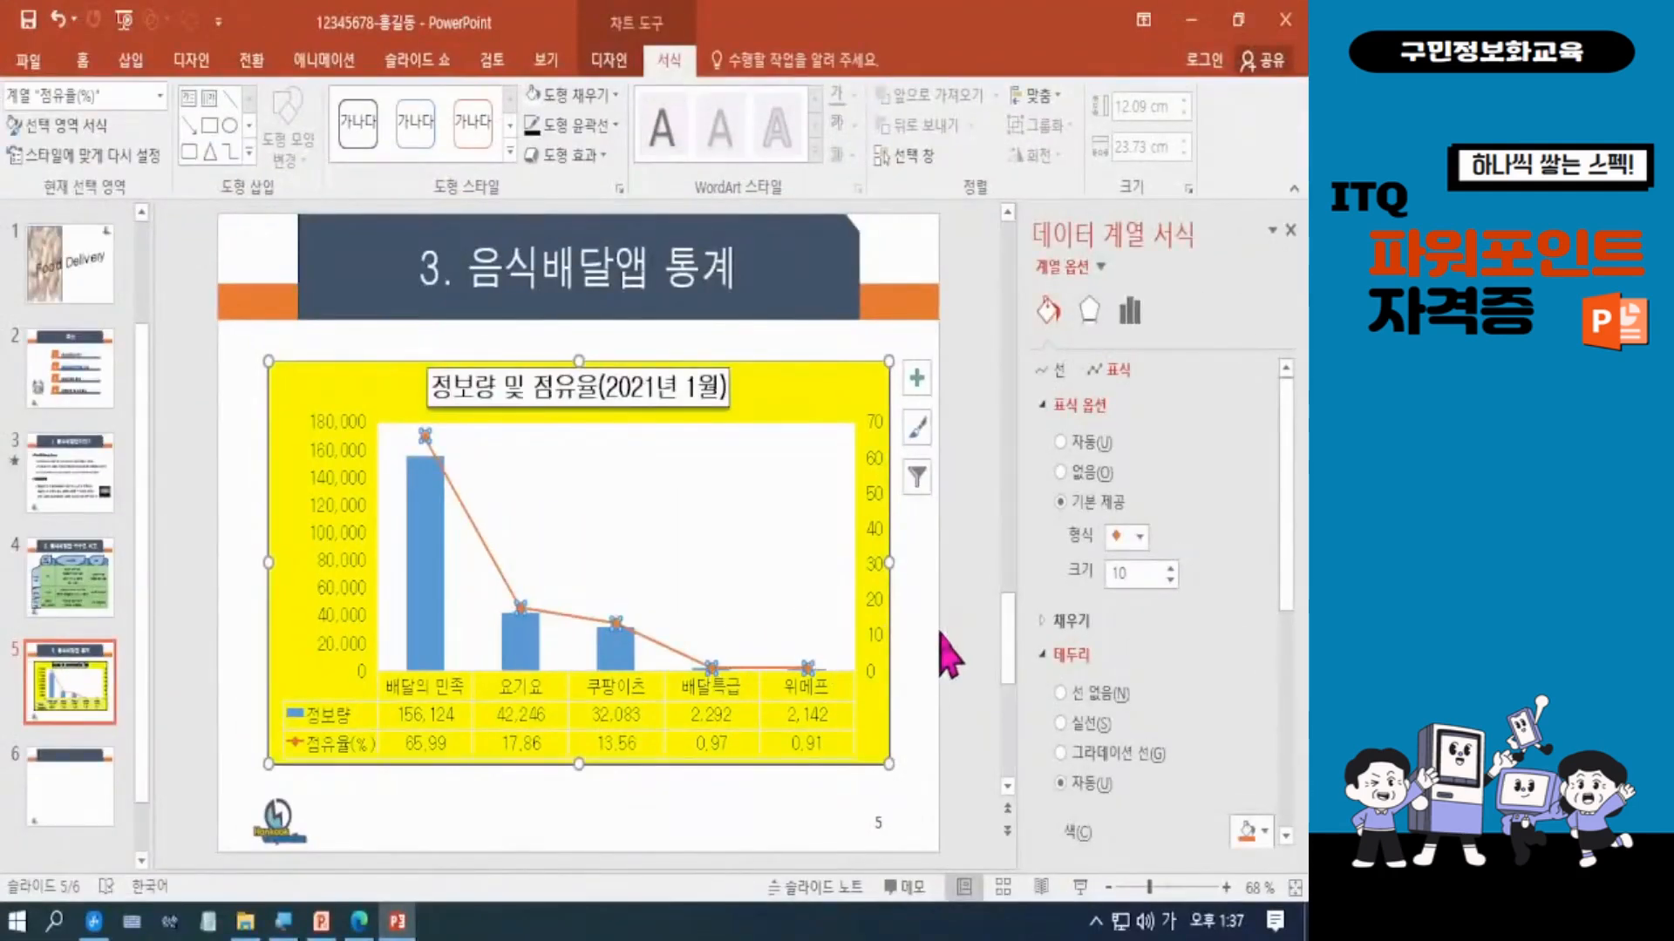
left_click(981, 594)
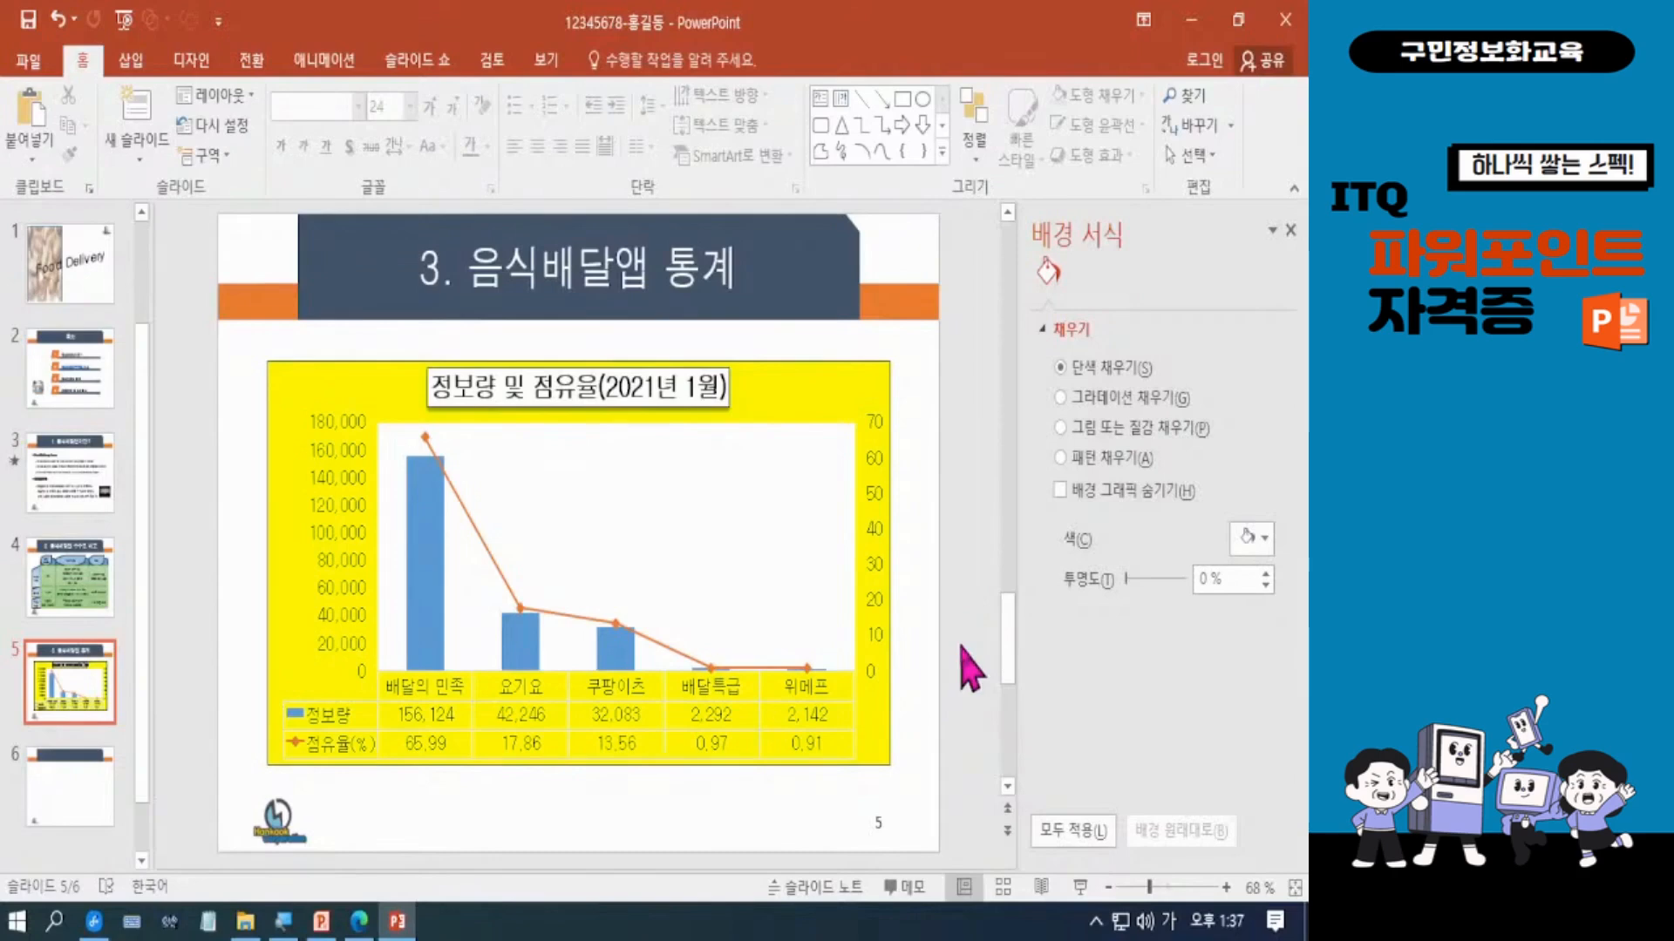
Step: Switch to the exam PDF 문제1_GP01-08A.pdf, read the 값 표시 requirement for the chart, and return to PowerPoint
left_click(359, 924)
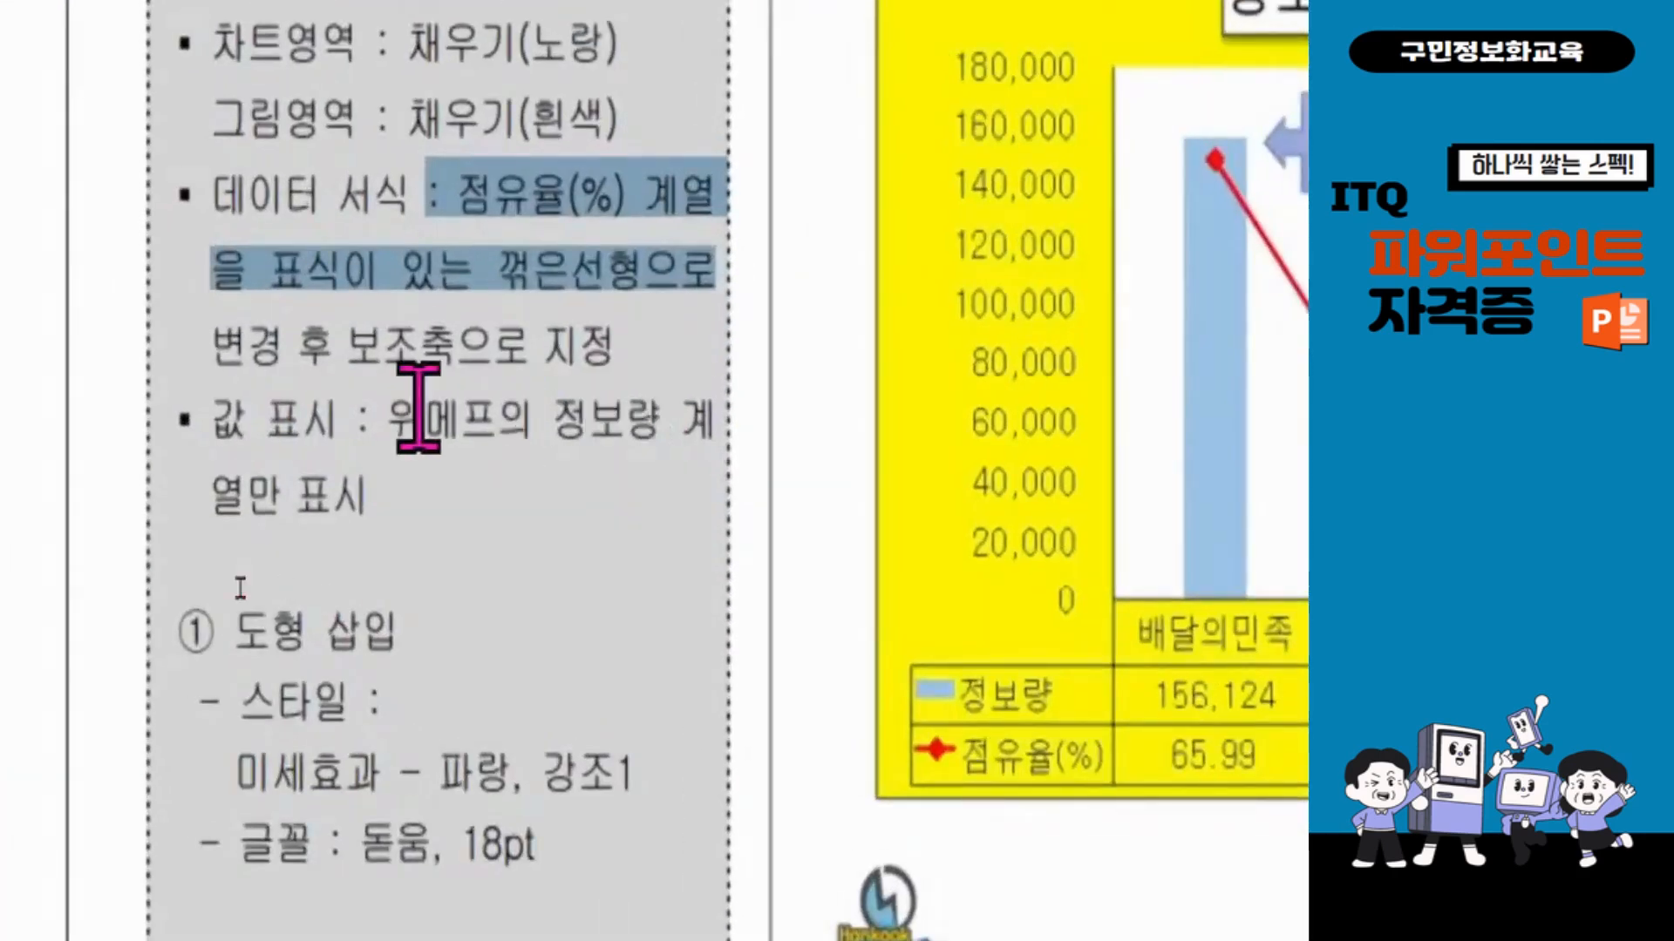
left_click_drag(214, 419, 705, 510)
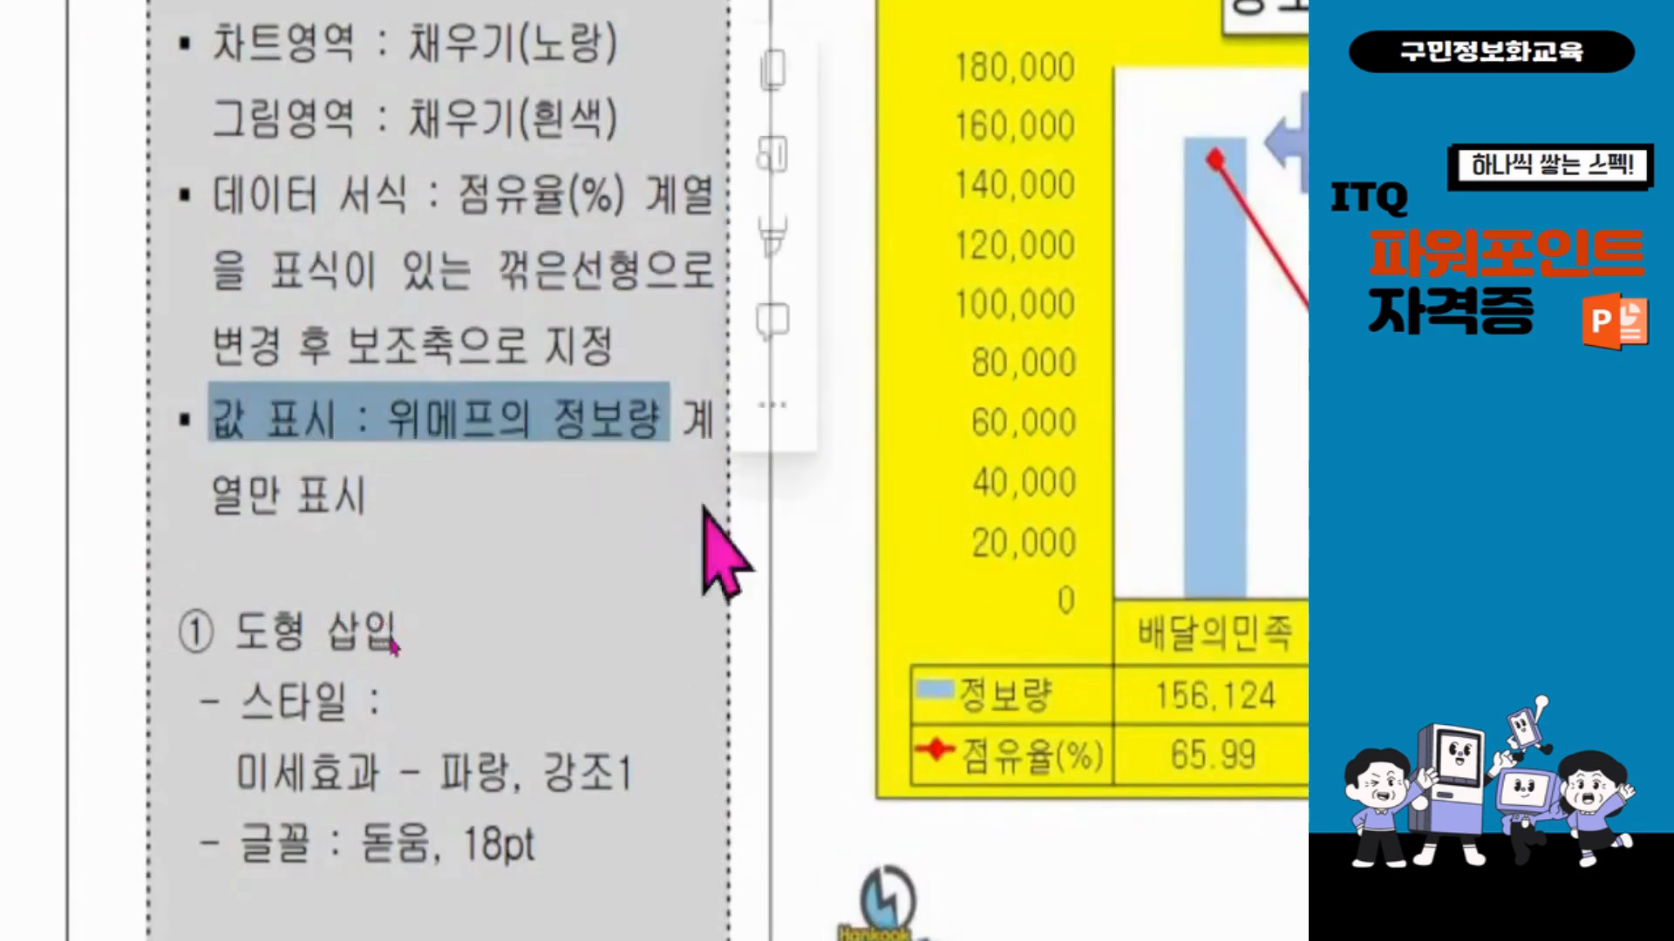
left_click(628, 523)
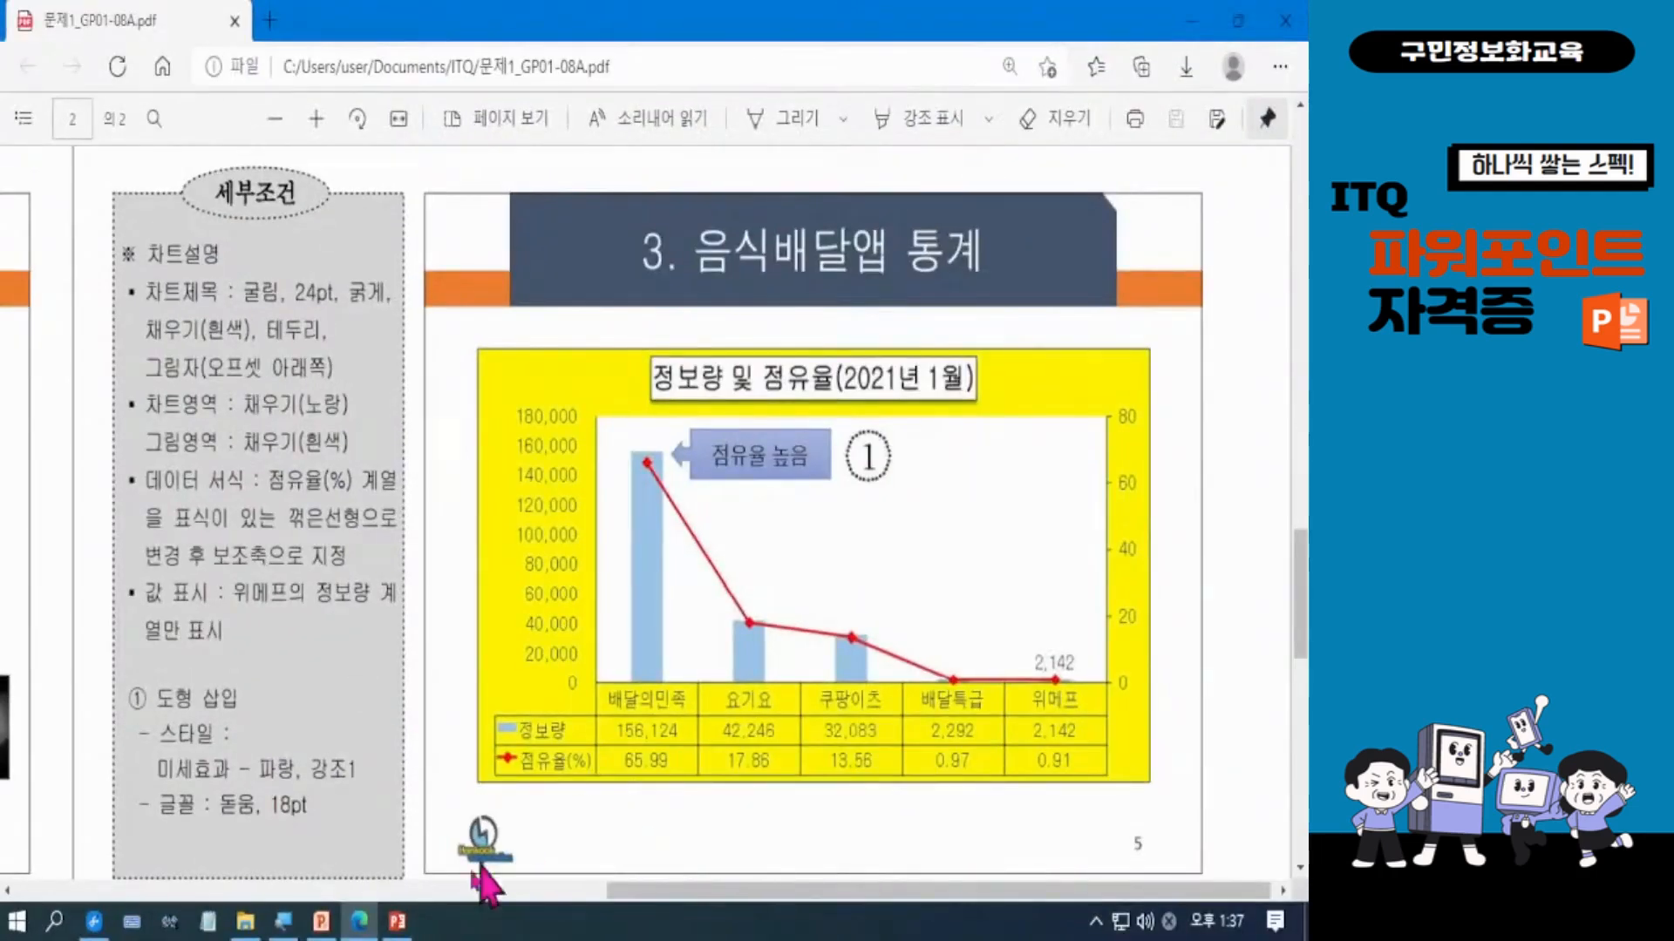
left_click(397, 922)
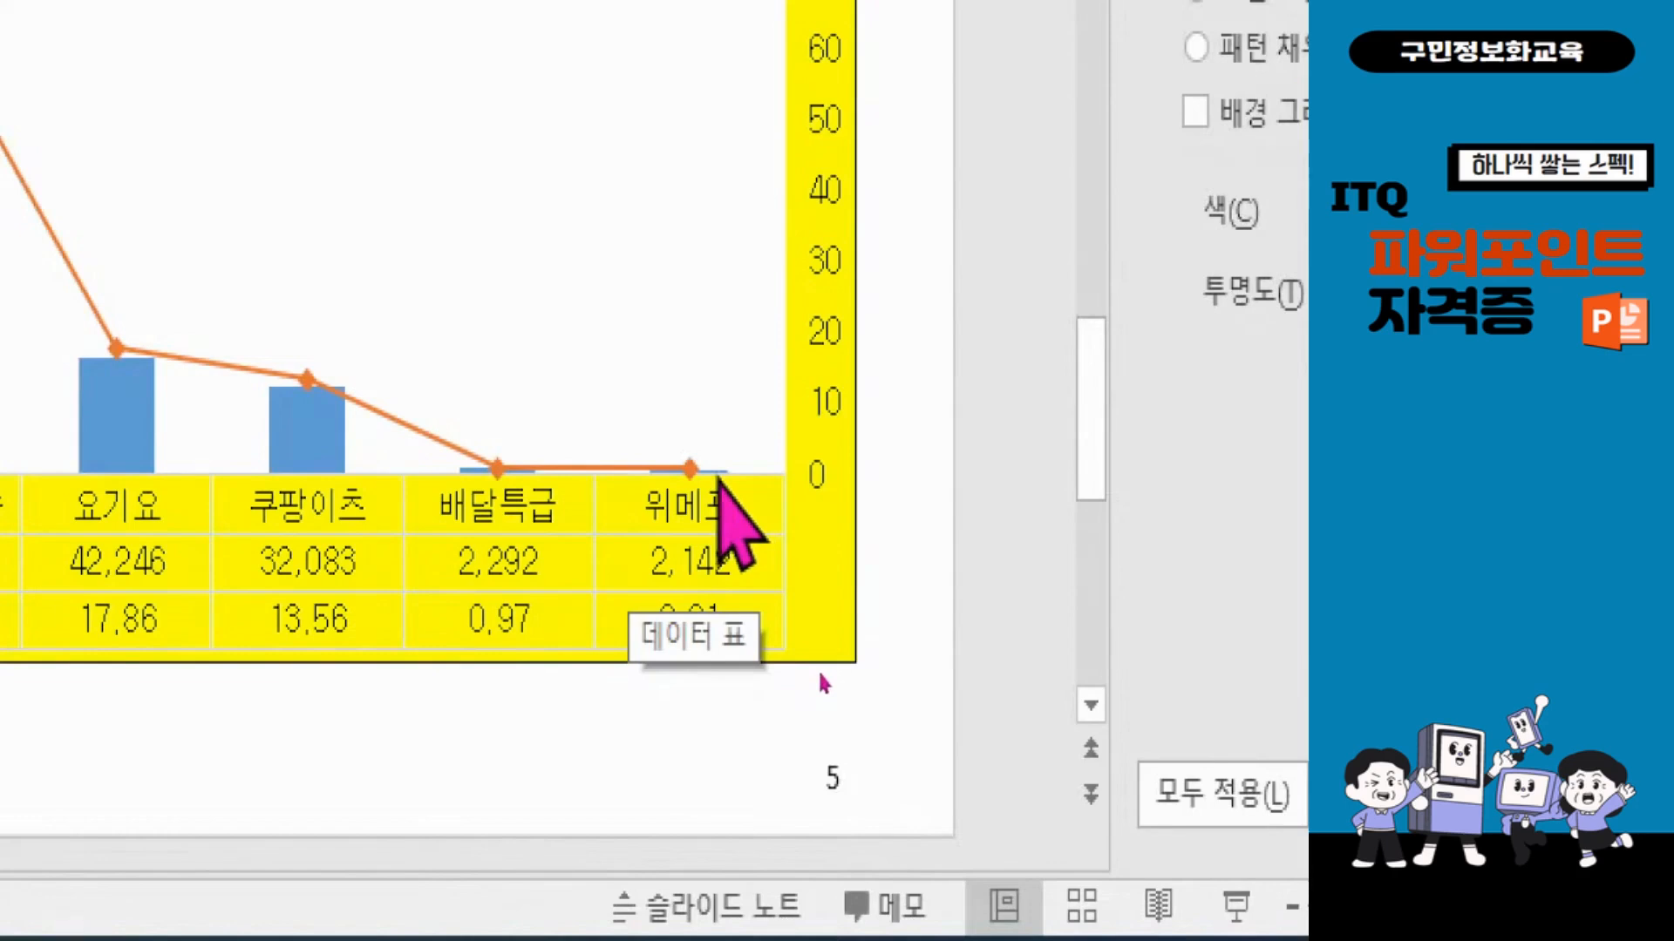
Step: Add a data label to only the 위메프 column of the 정보량 series
left_click(309, 436)
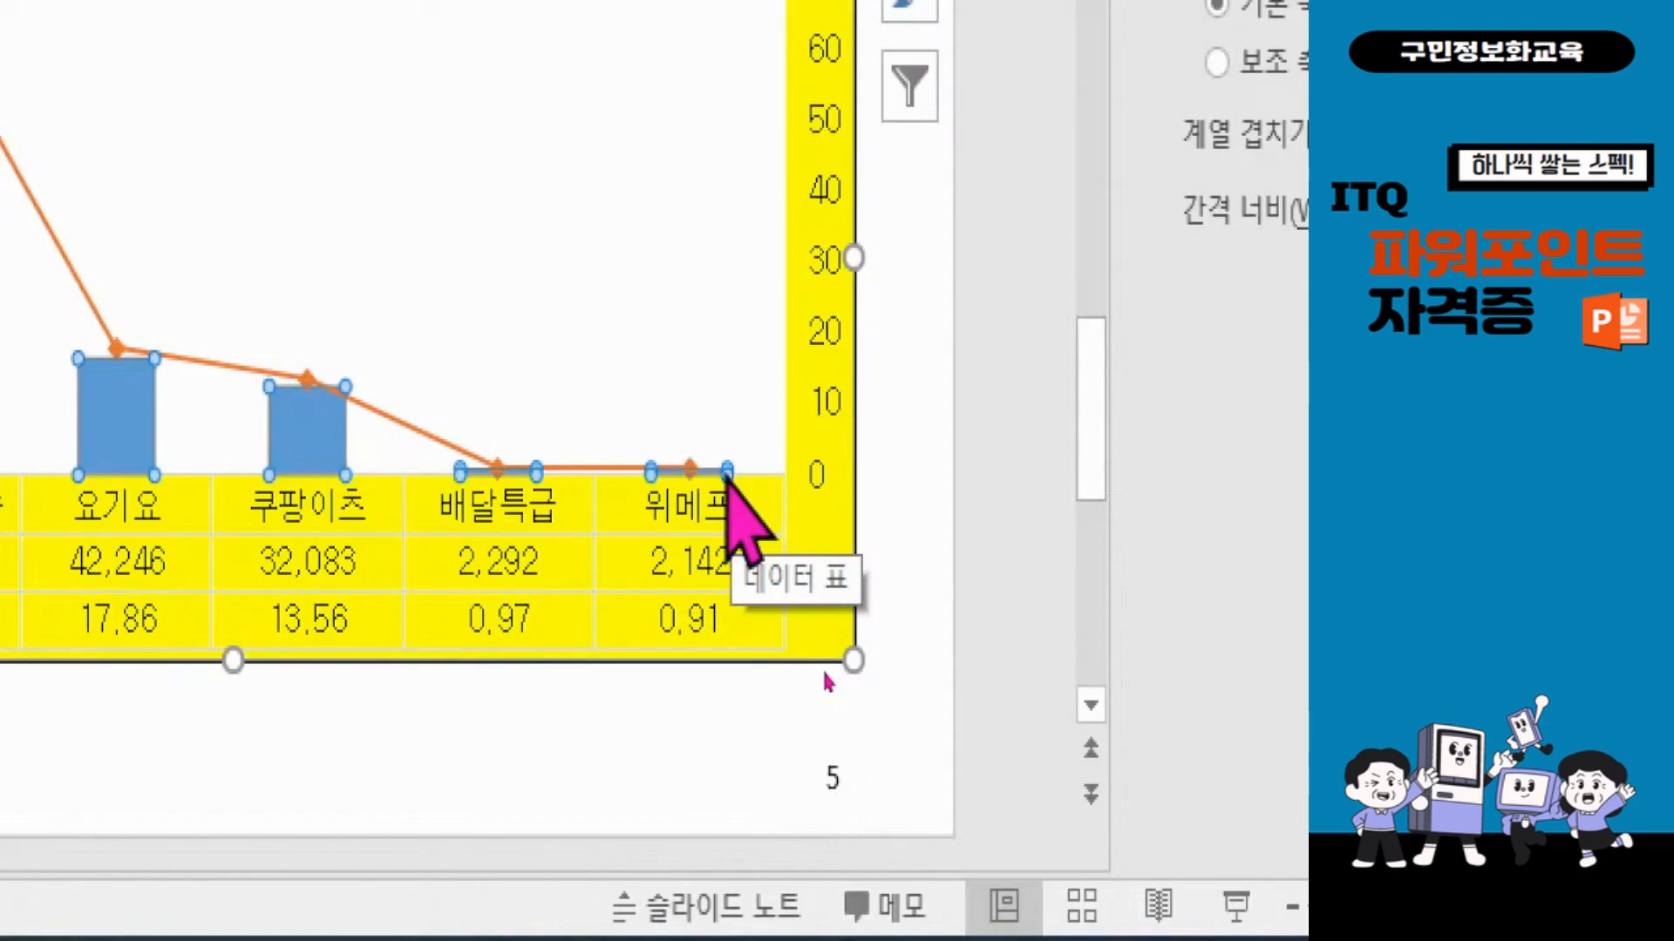
key("Escape")
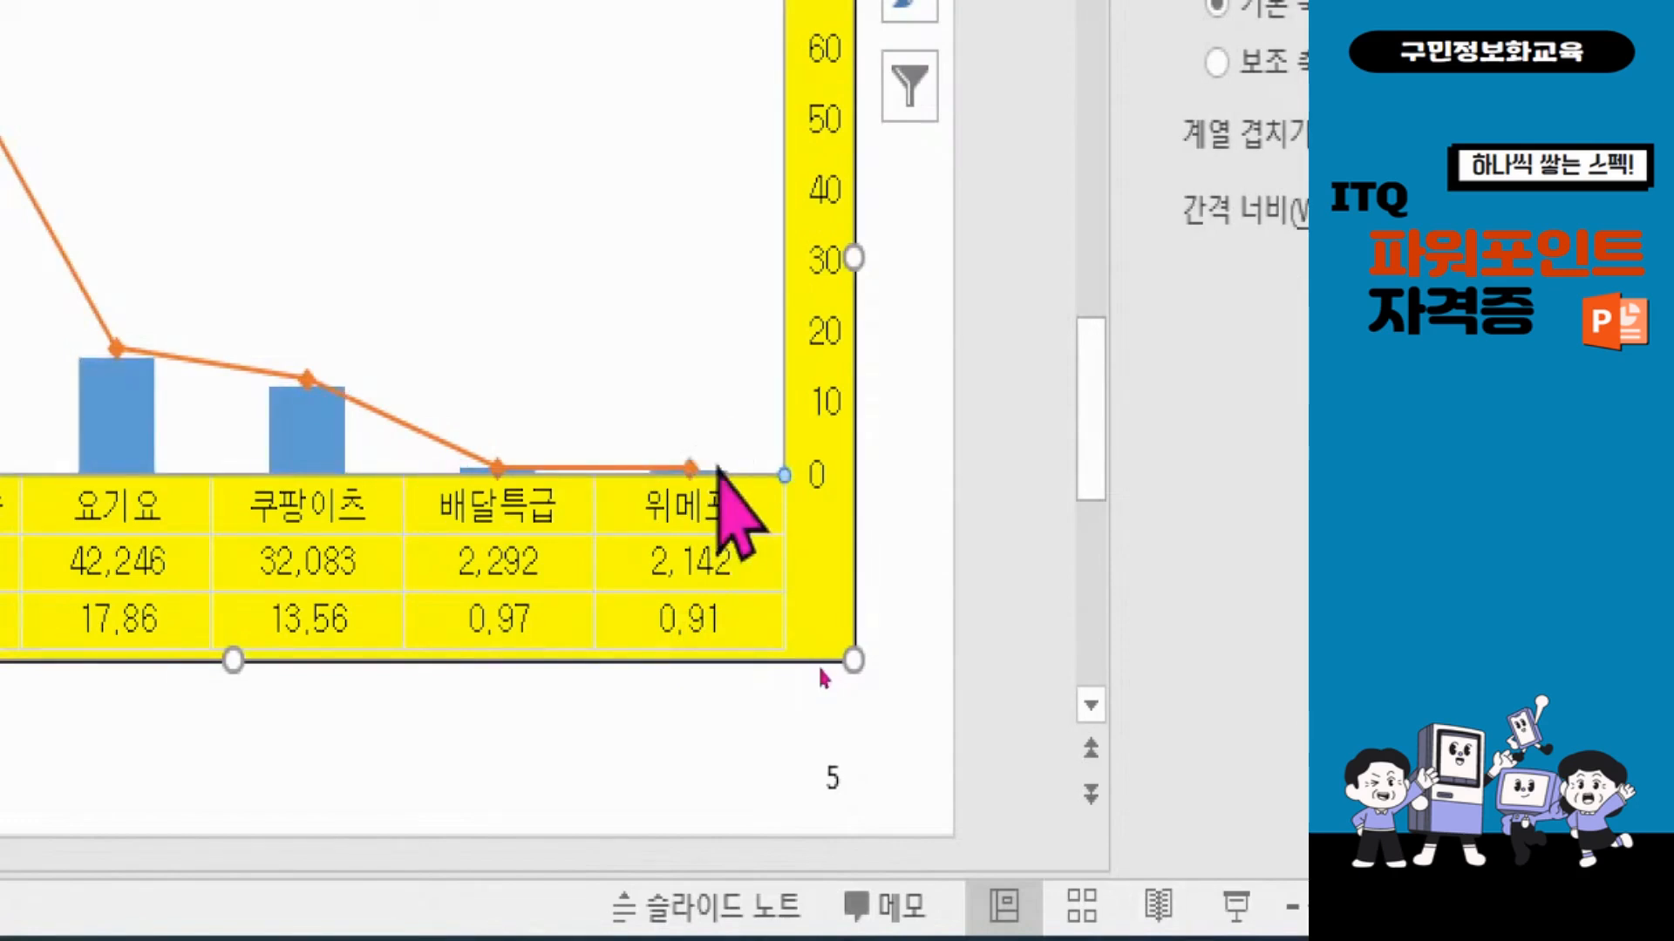
left_click(717, 471)
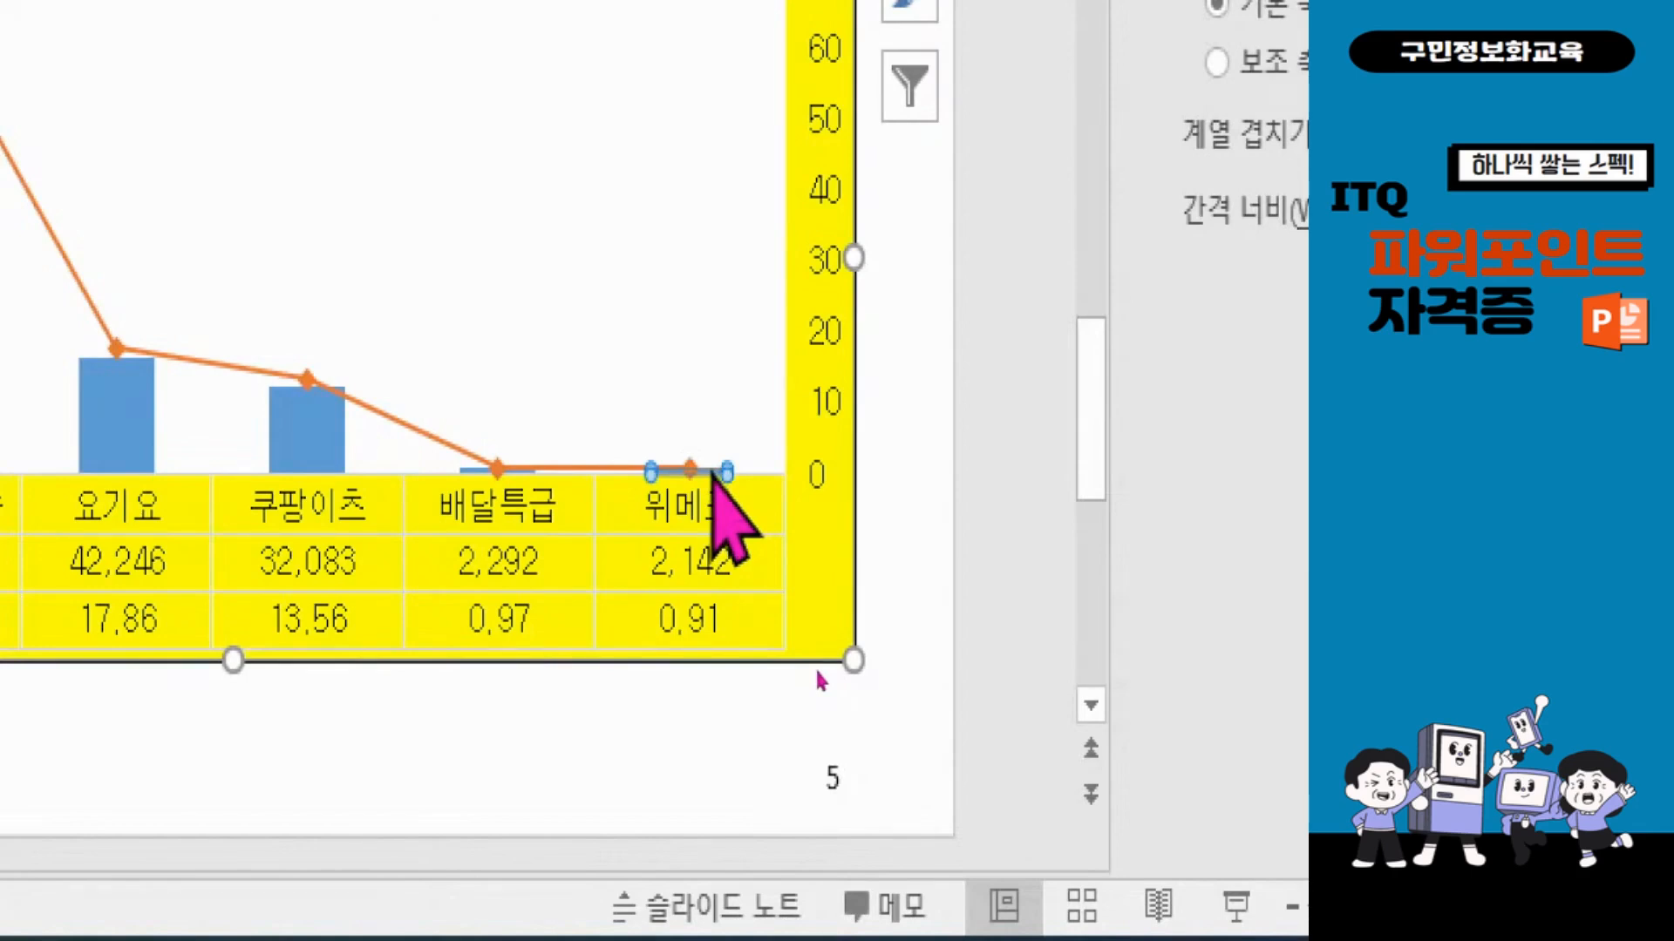
right_click(714, 473)
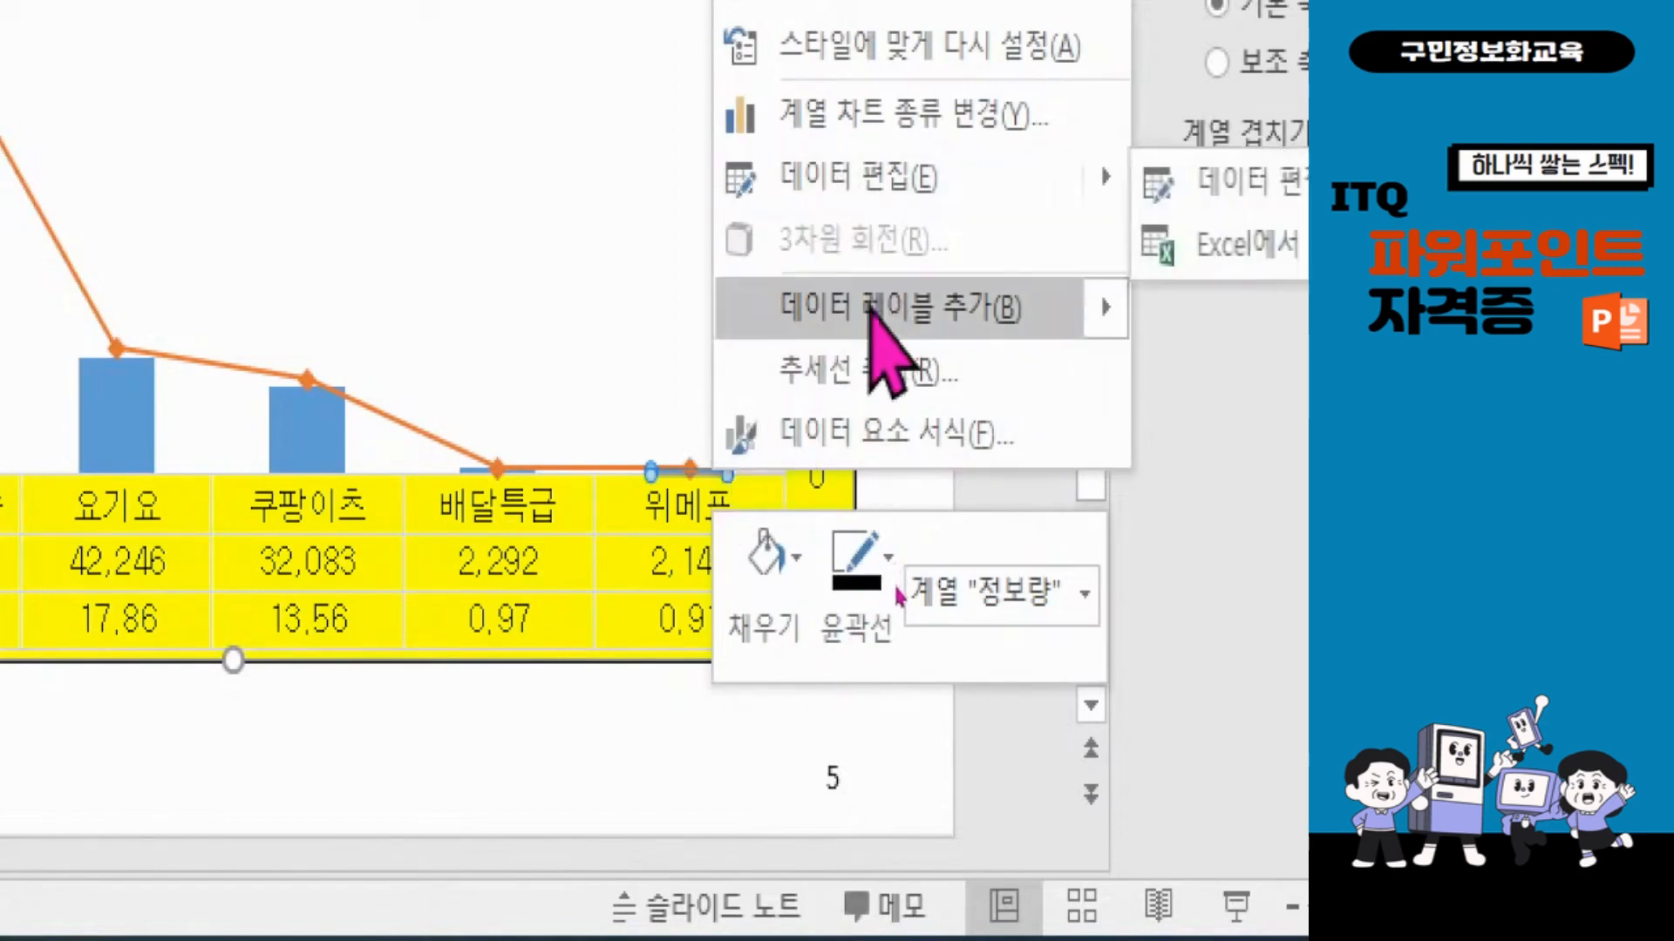
mouse_move(885, 314)
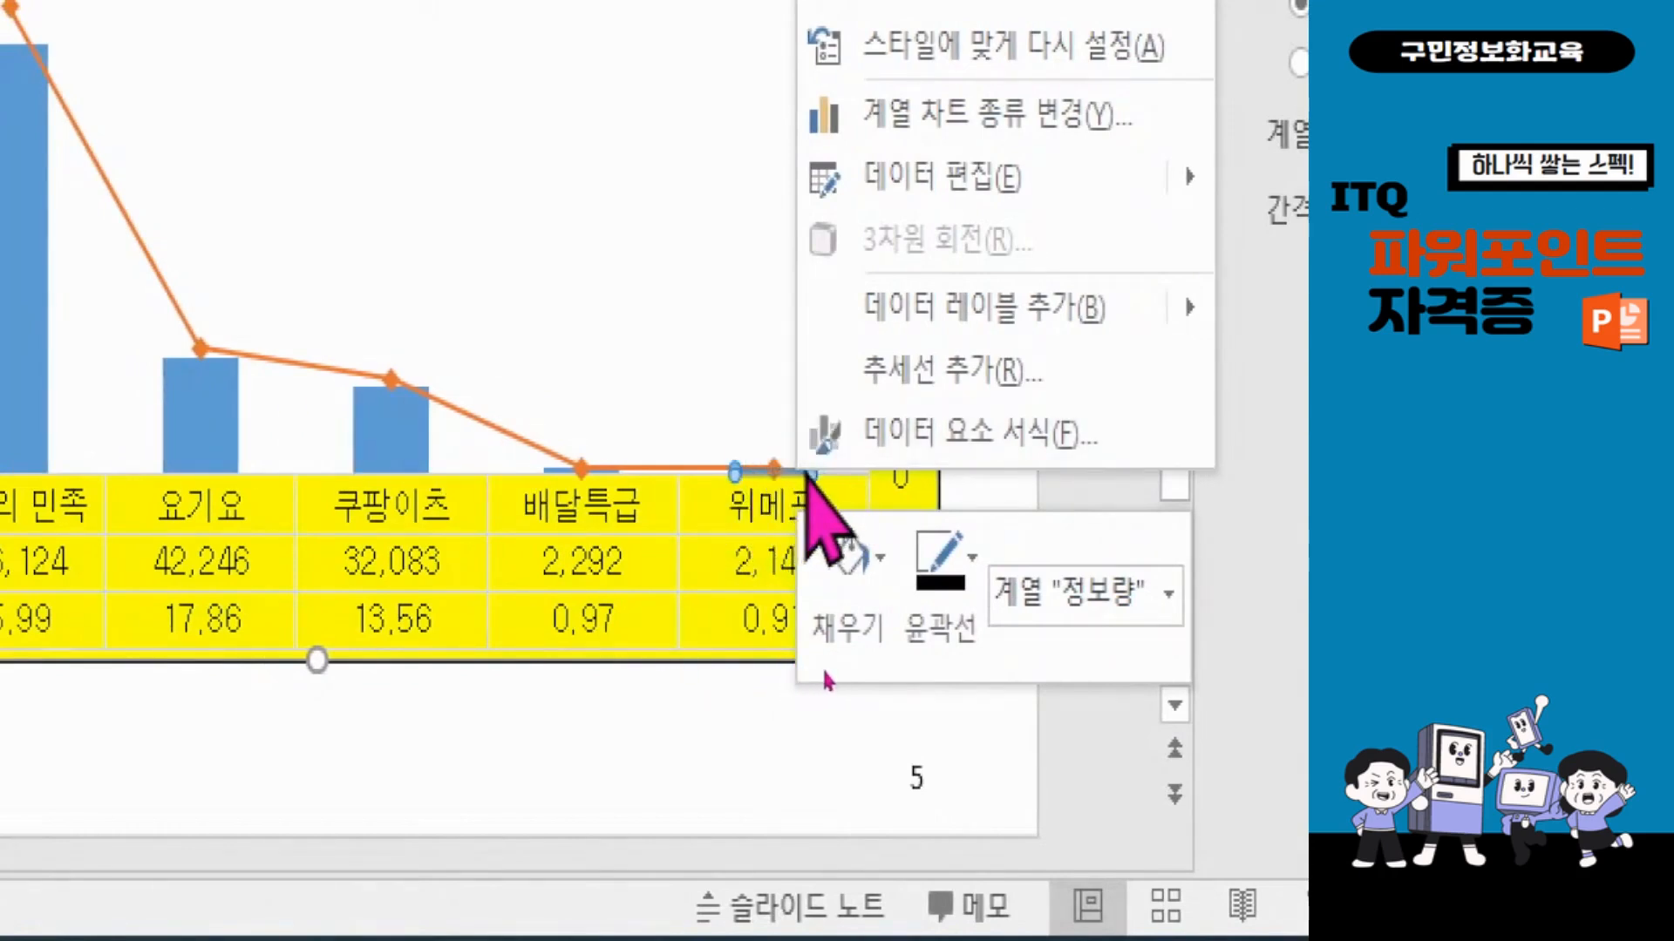
mouse_move(942, 324)
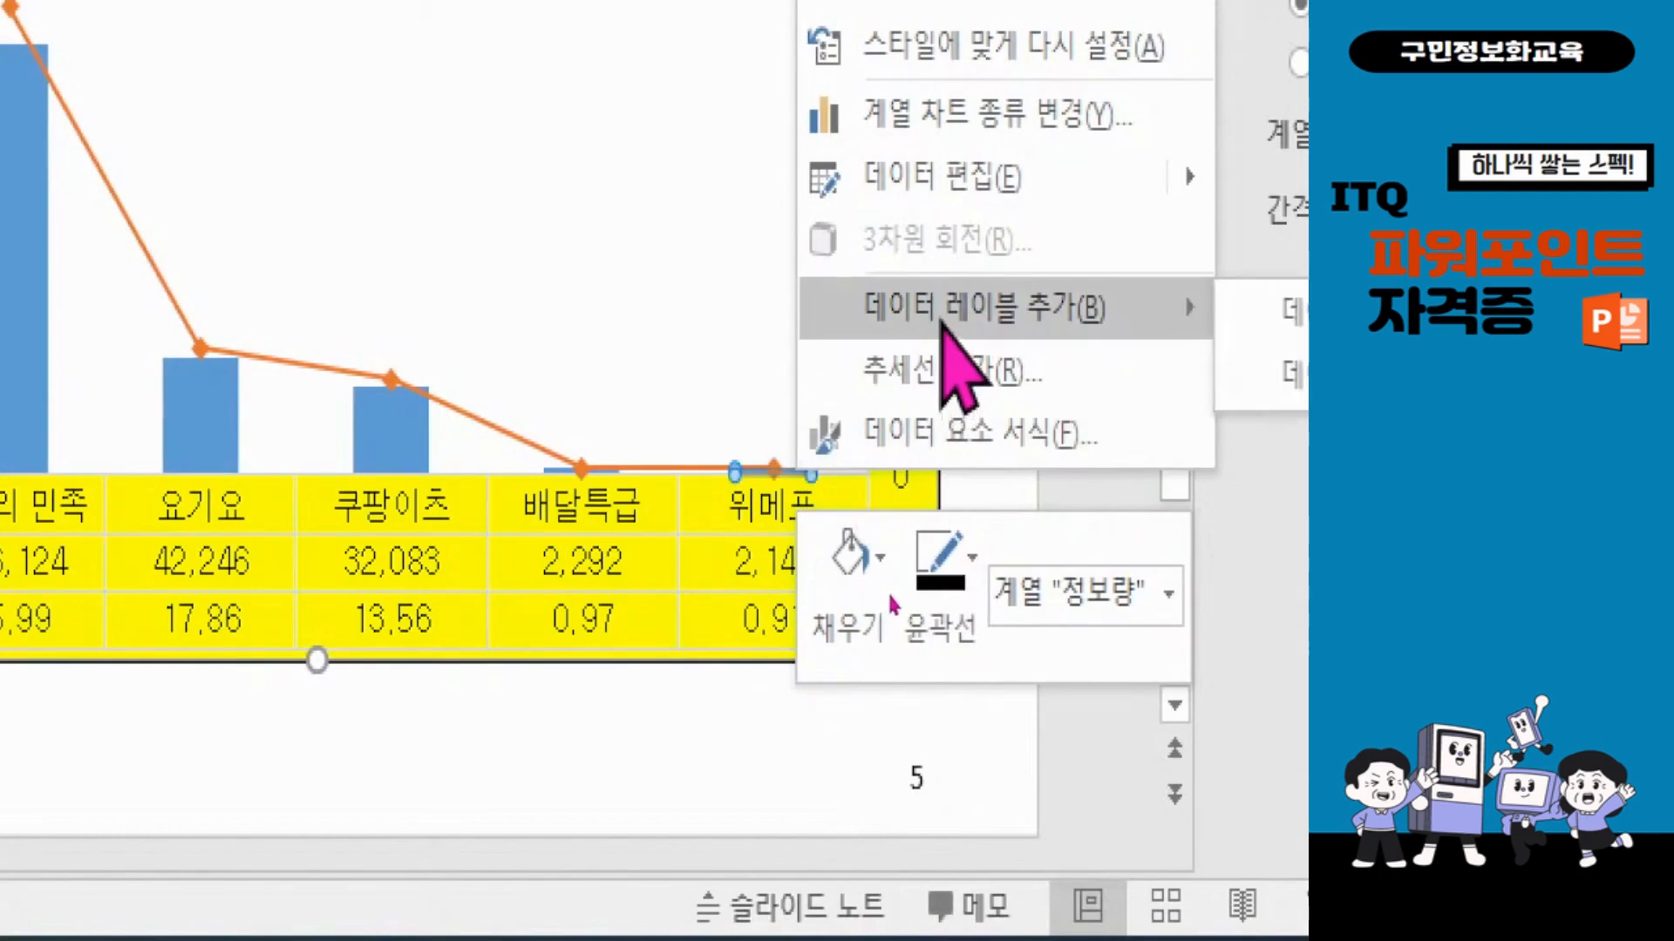
left_click(941, 324)
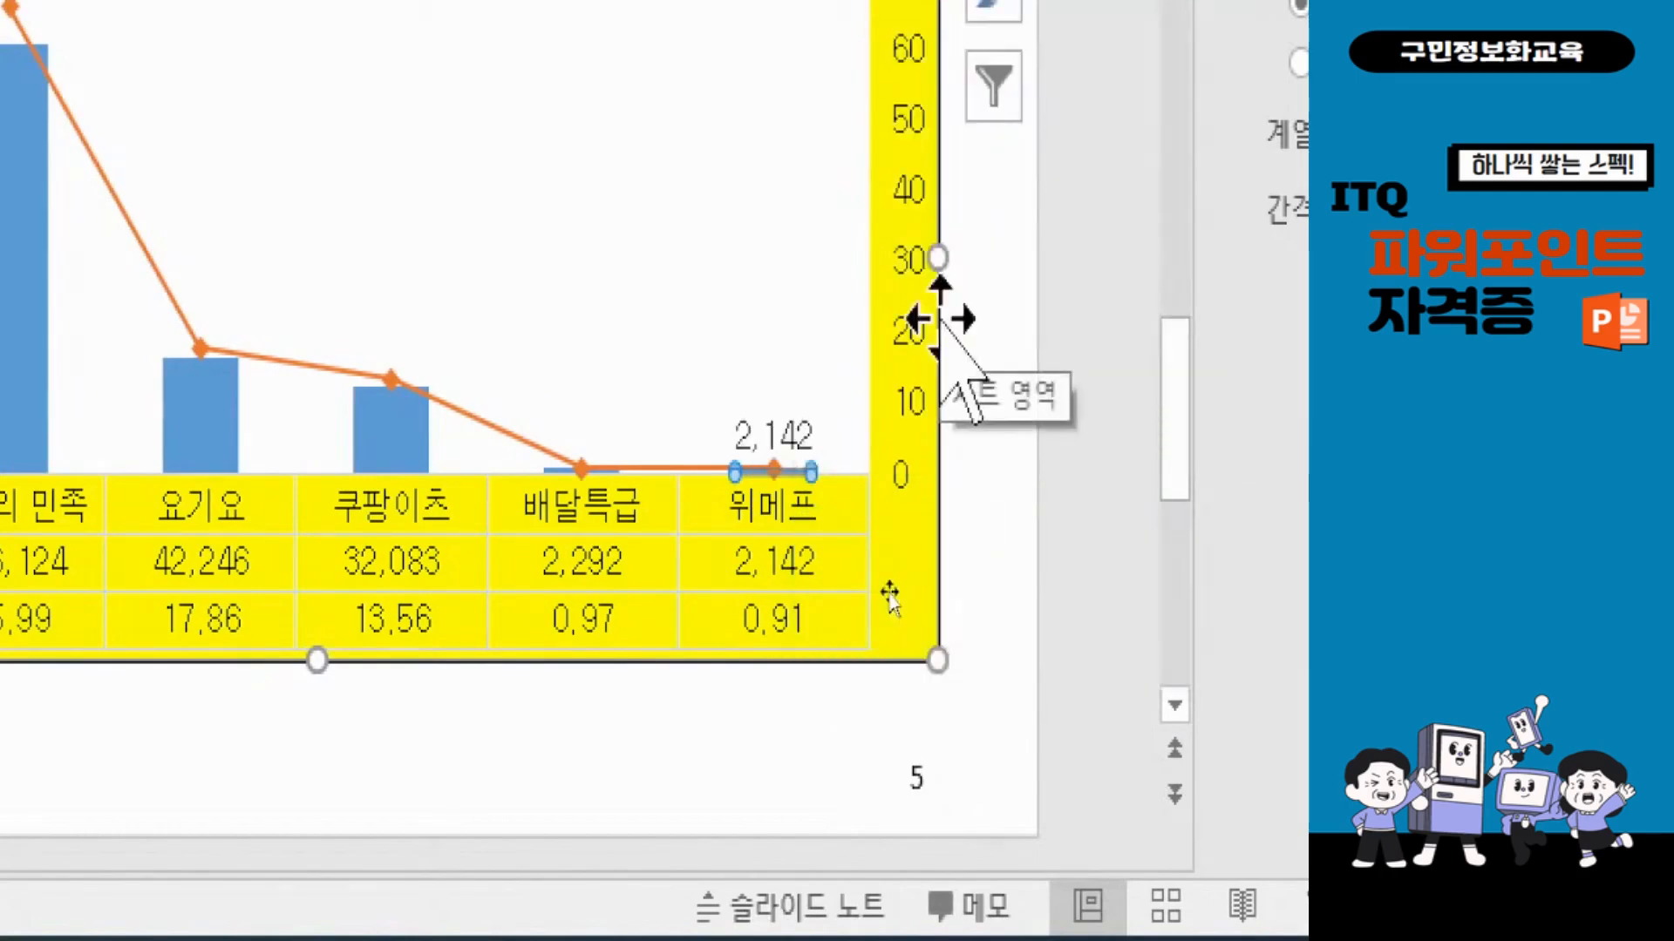
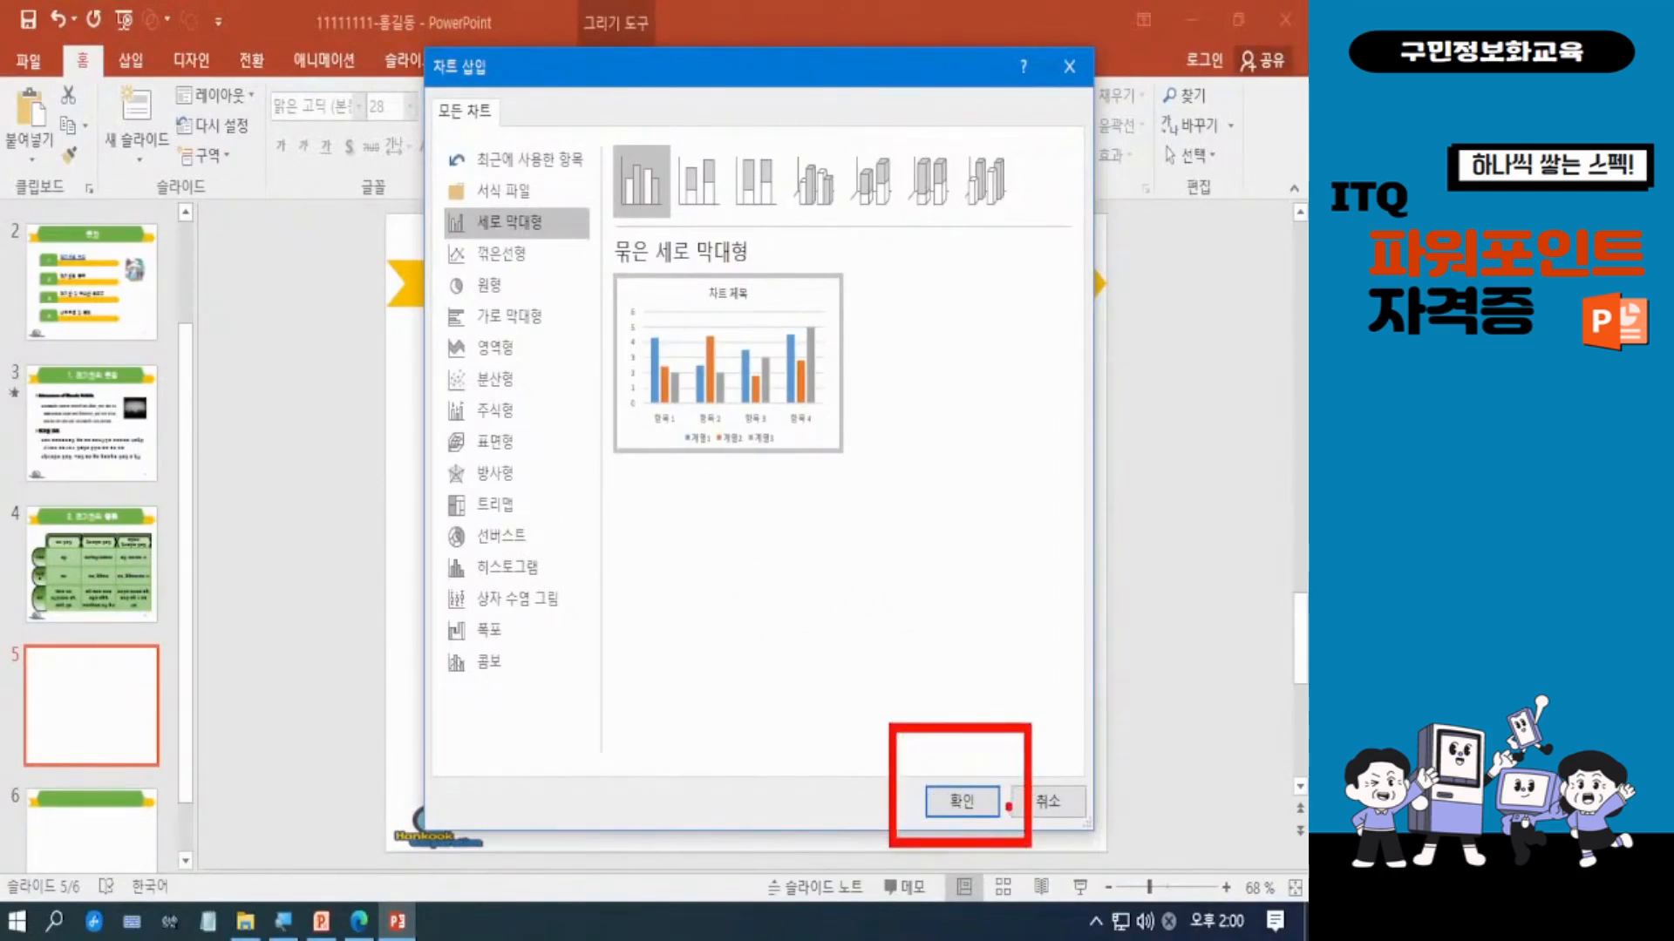
Step: Insert a clustered column chart (묶은 세로 막대형) on slide 5 and move its data window slightly lower
left_click(961, 801)
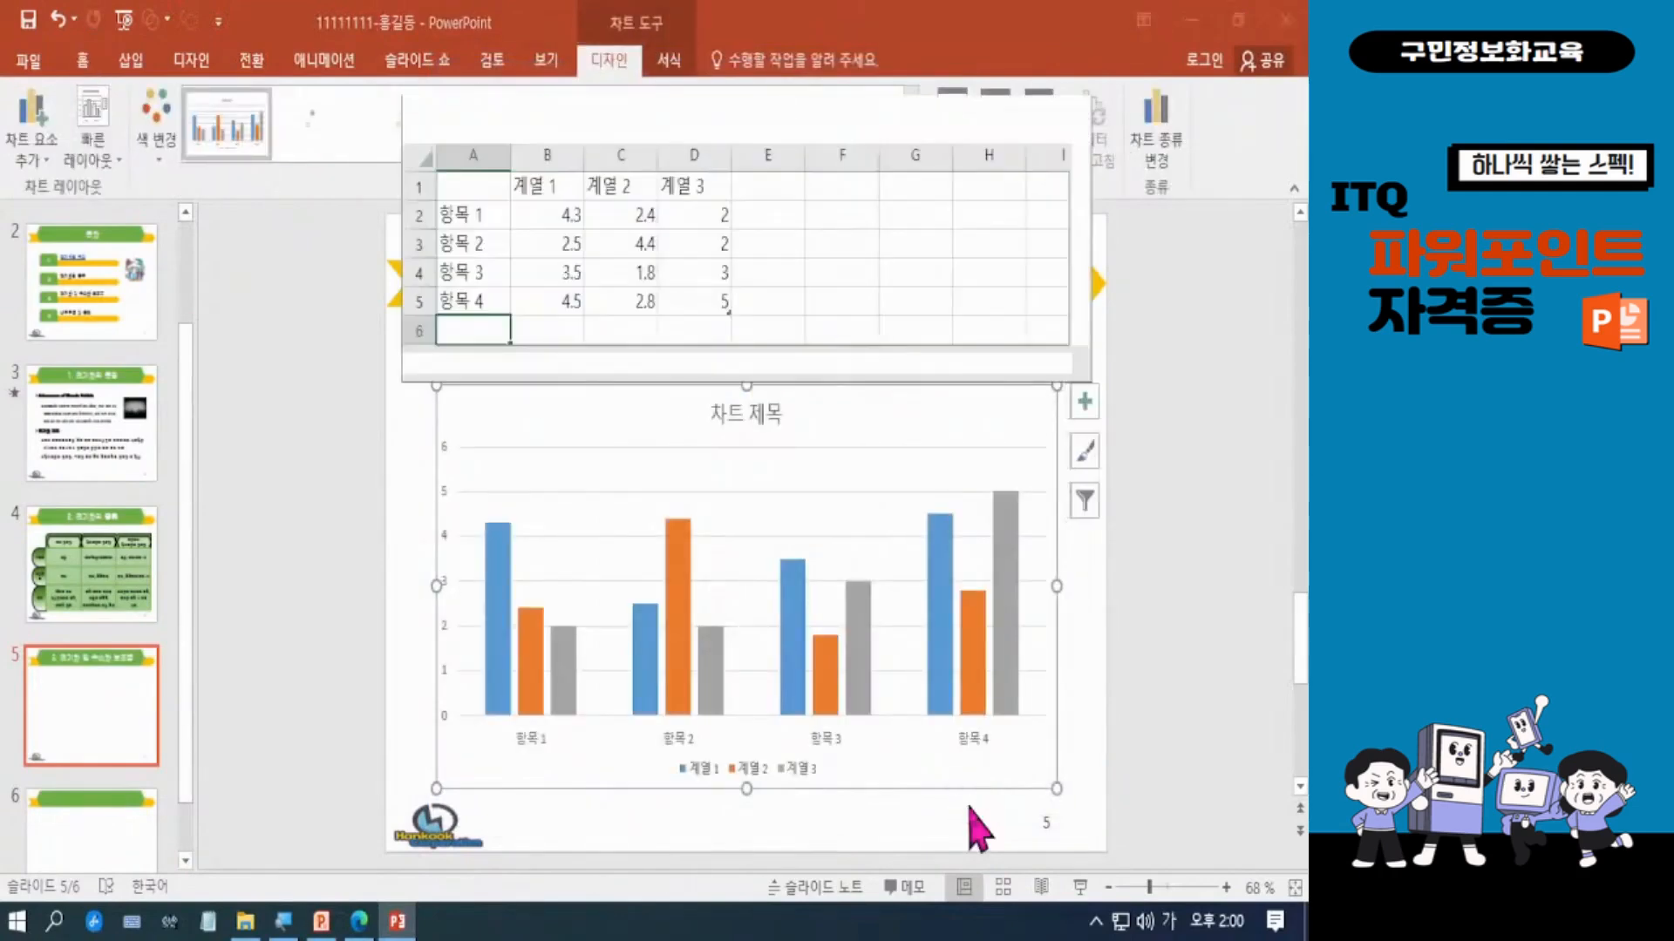
left_click_drag(854, 135, 879, 219)
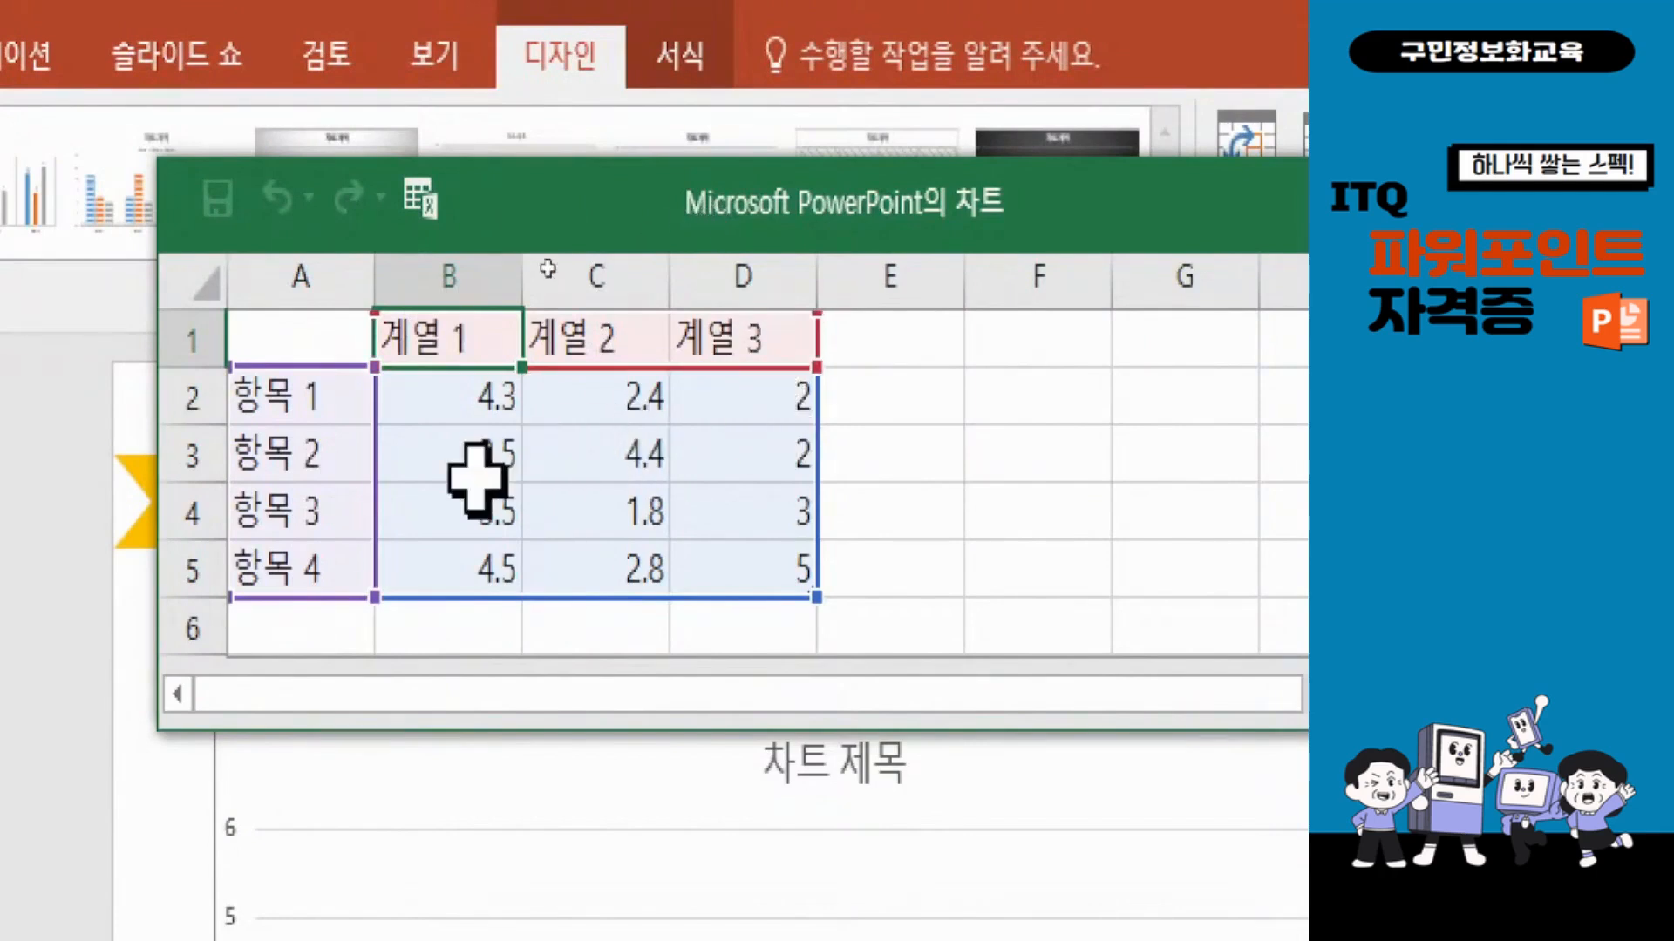
Step: Enter 서울특별시 as the first category name in cell A2 of the chart data sheet
left_click(305, 408)
left_click_drag(377, 367, 394, 375)
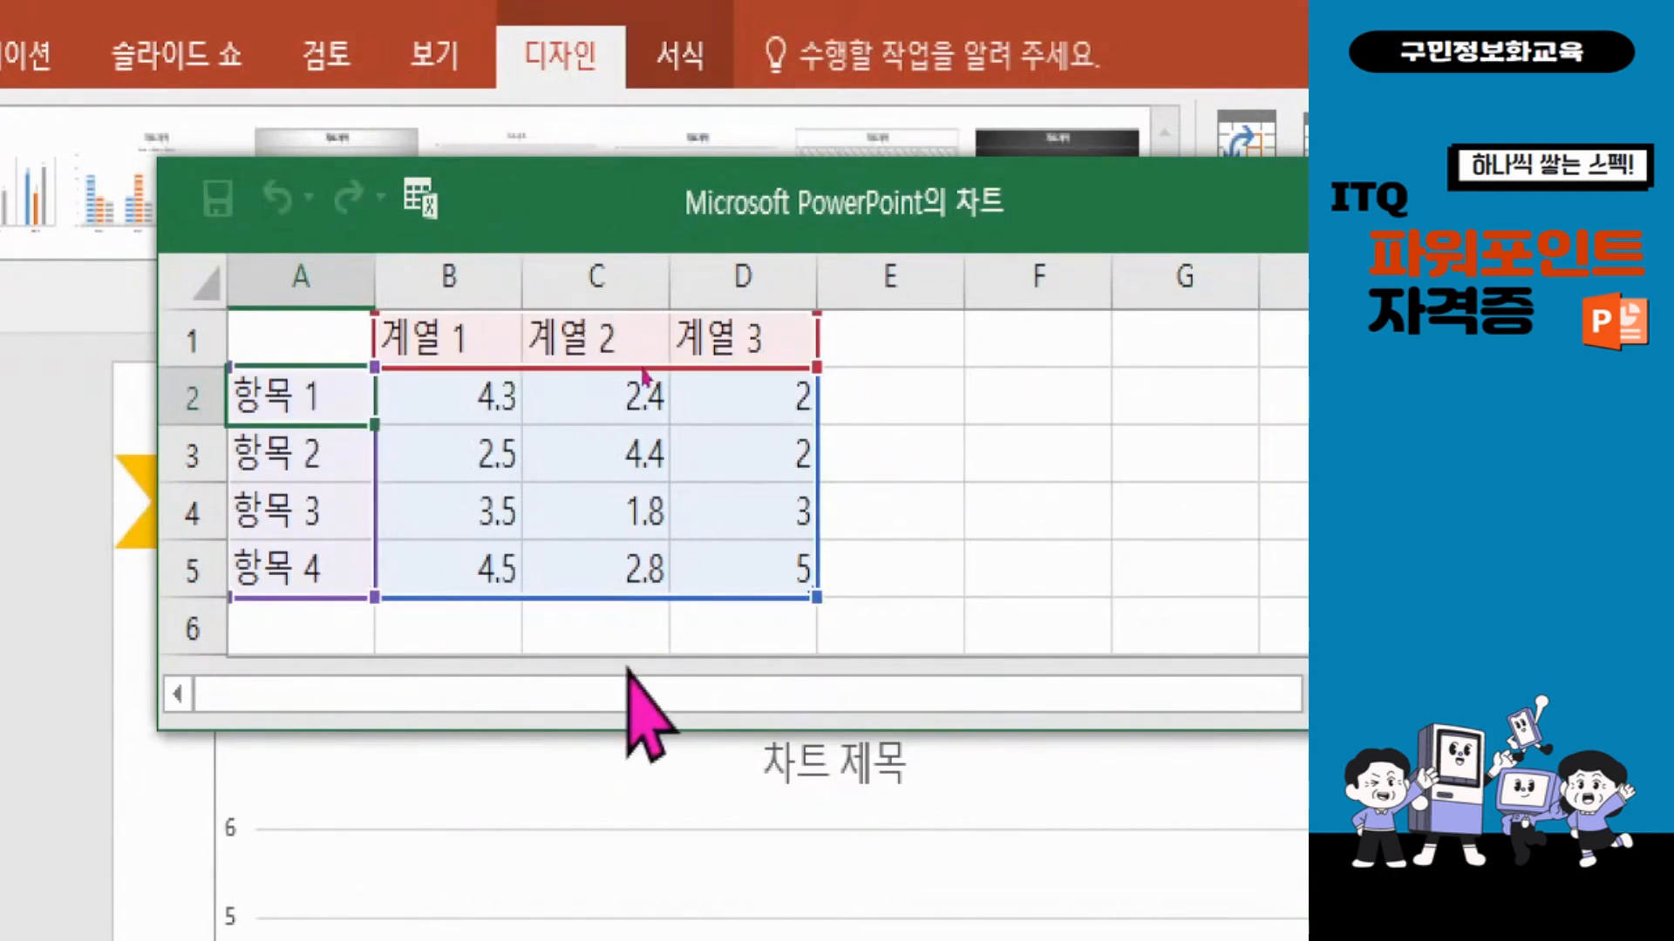
type("tjdnf")
key("BackSpace")
key("BackSpace")
key("BackSpace")
type("tjdnfxmrq")
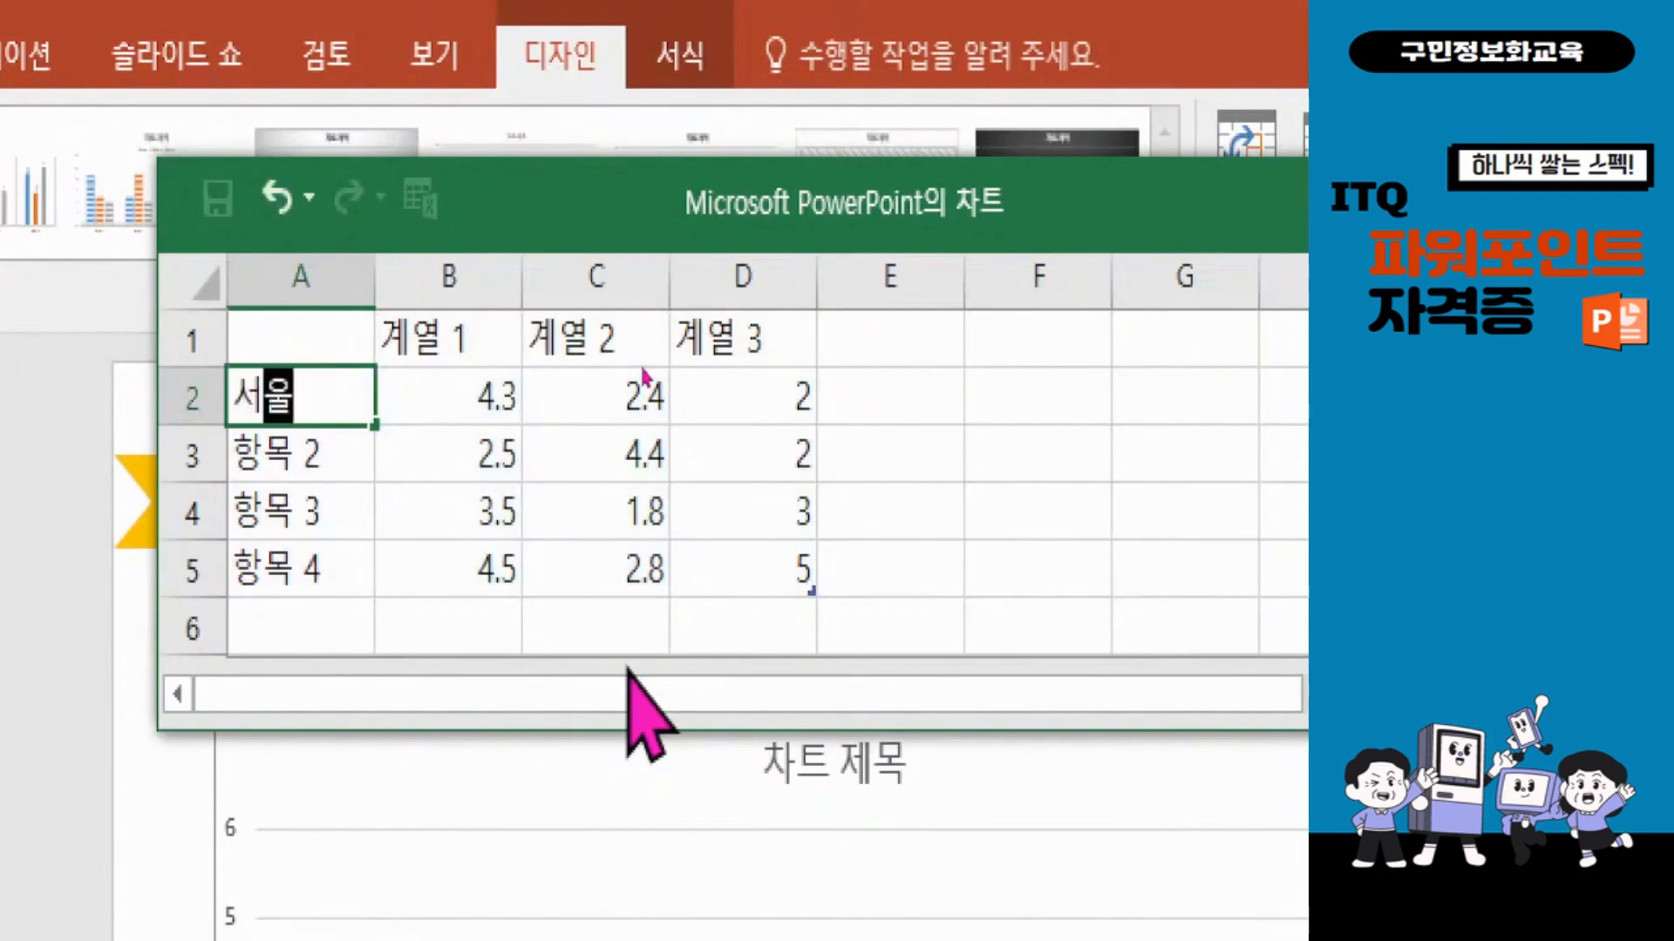
type("uftl")
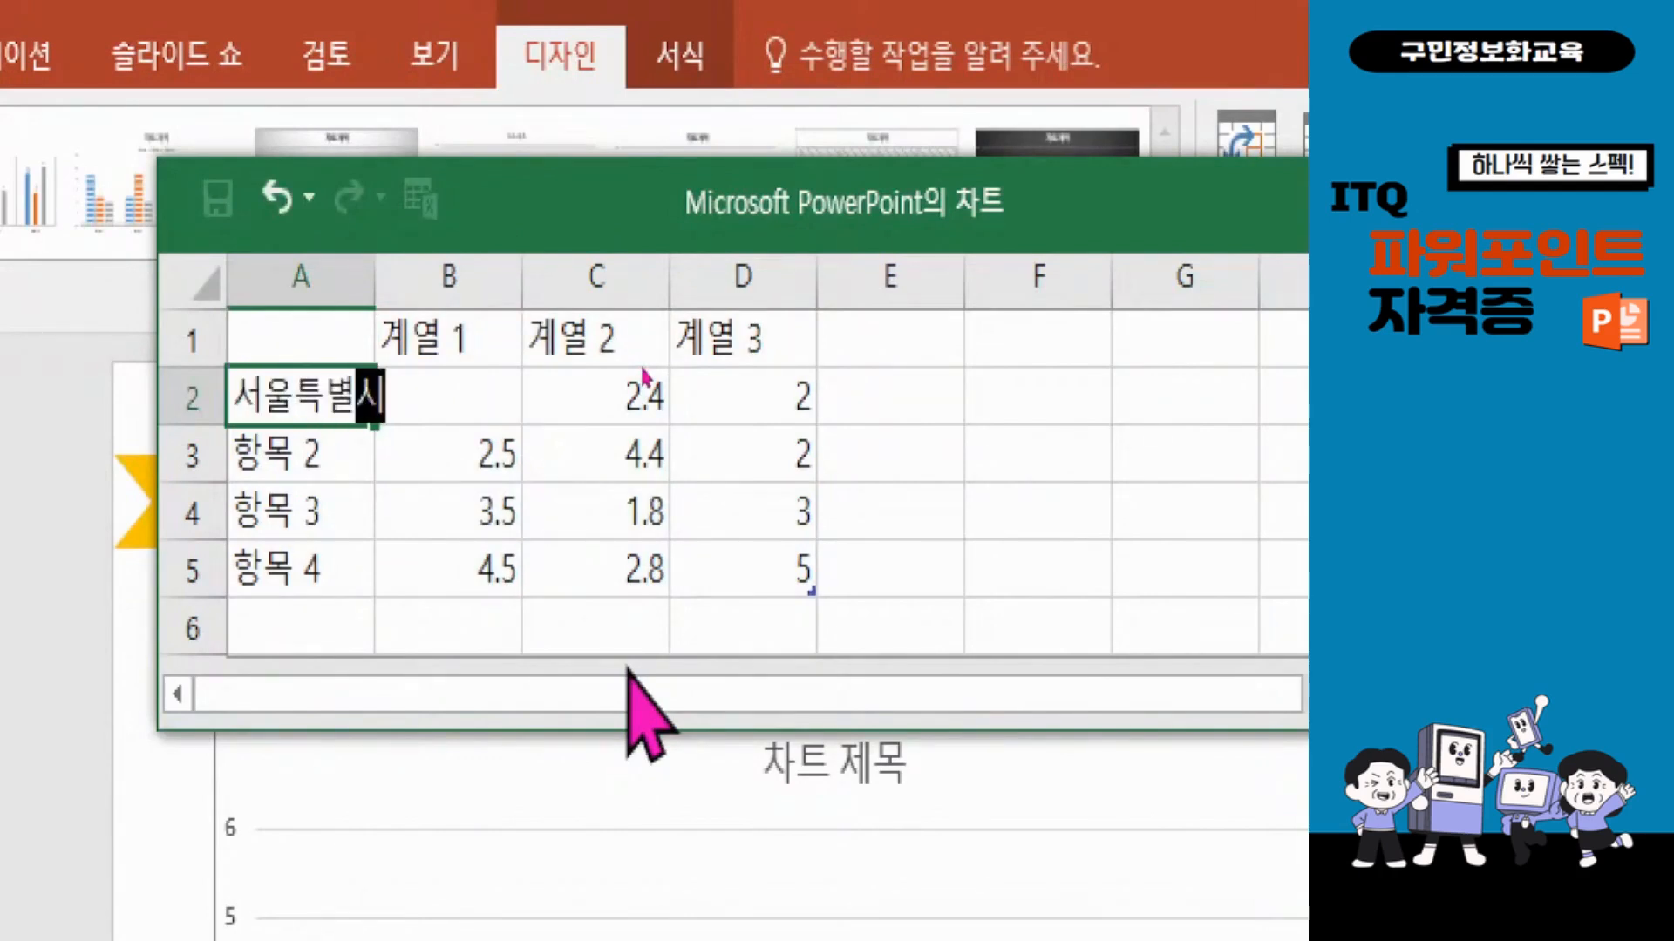
key("Return")
Step: Enter the category names 대전광역시 in A3 and 대구광역시 in A4
type("owjs")
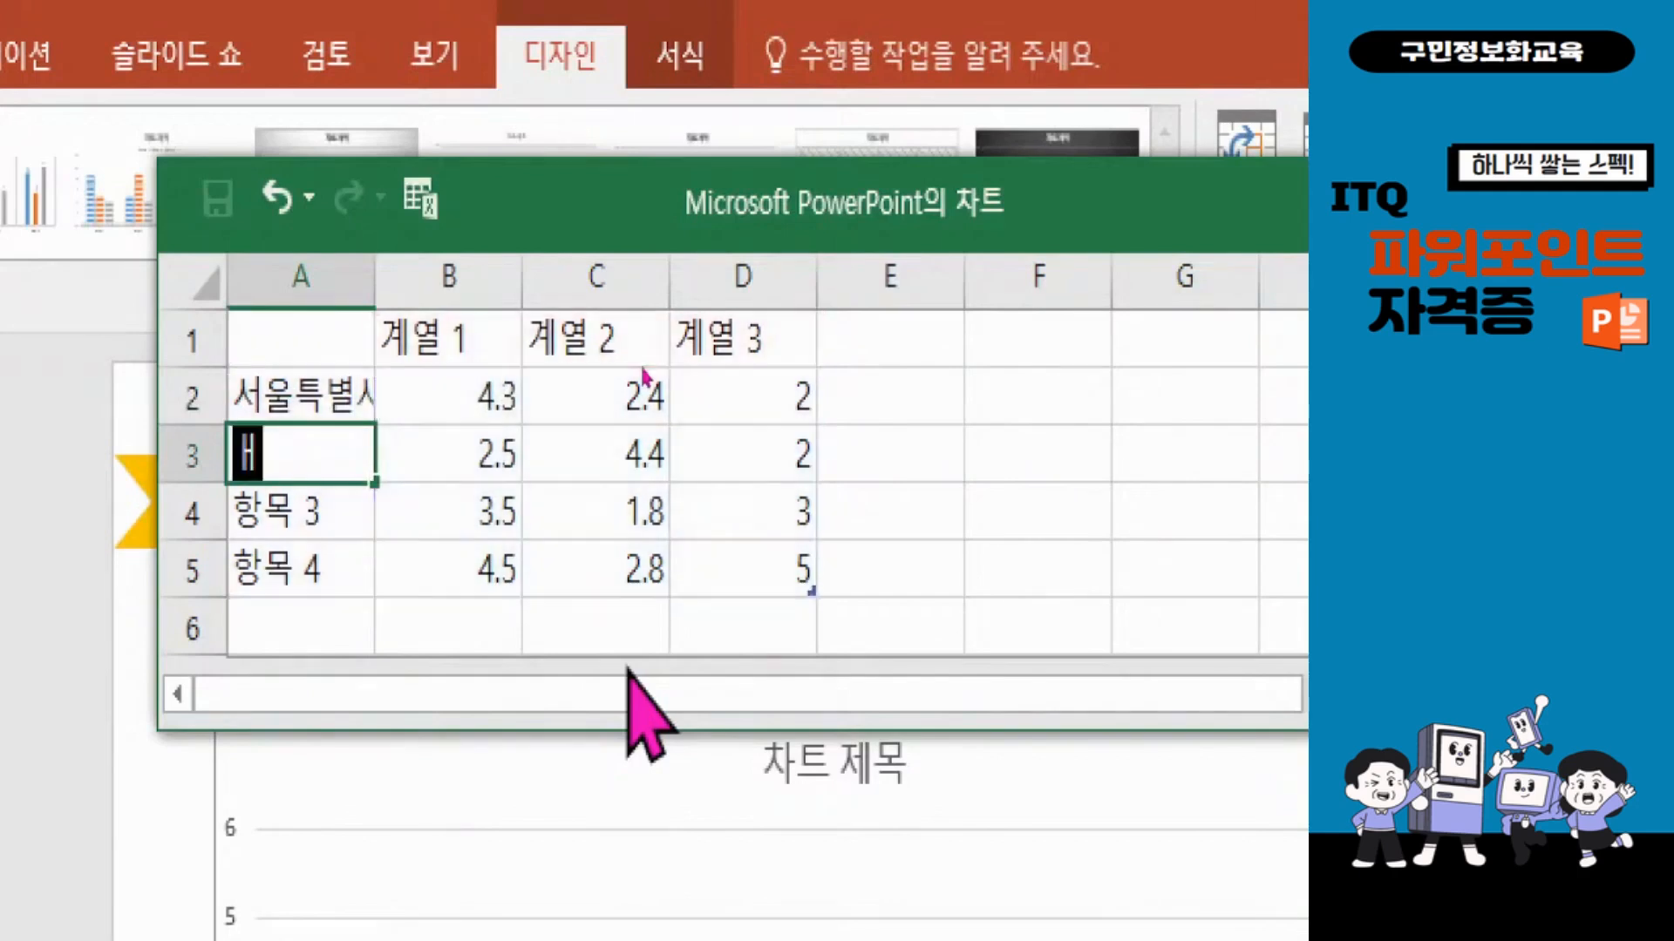
key("BackSpace")
key("BackSpace")
key("BackSpace")
type("eowjsrhkddurtl")
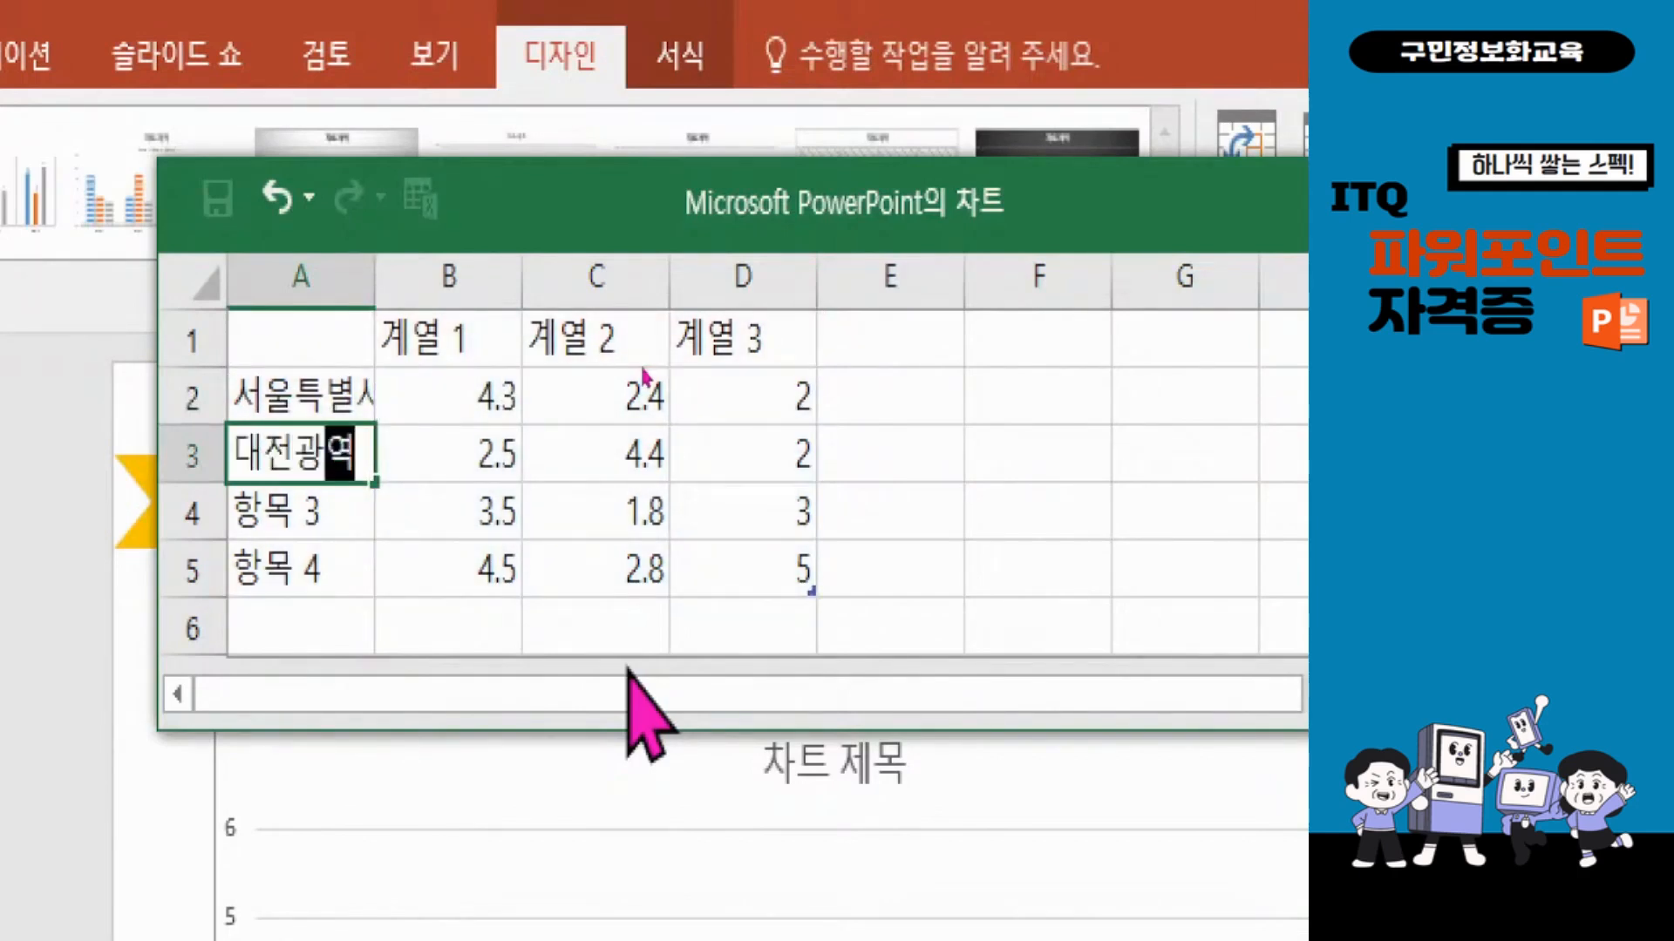
key("Return")
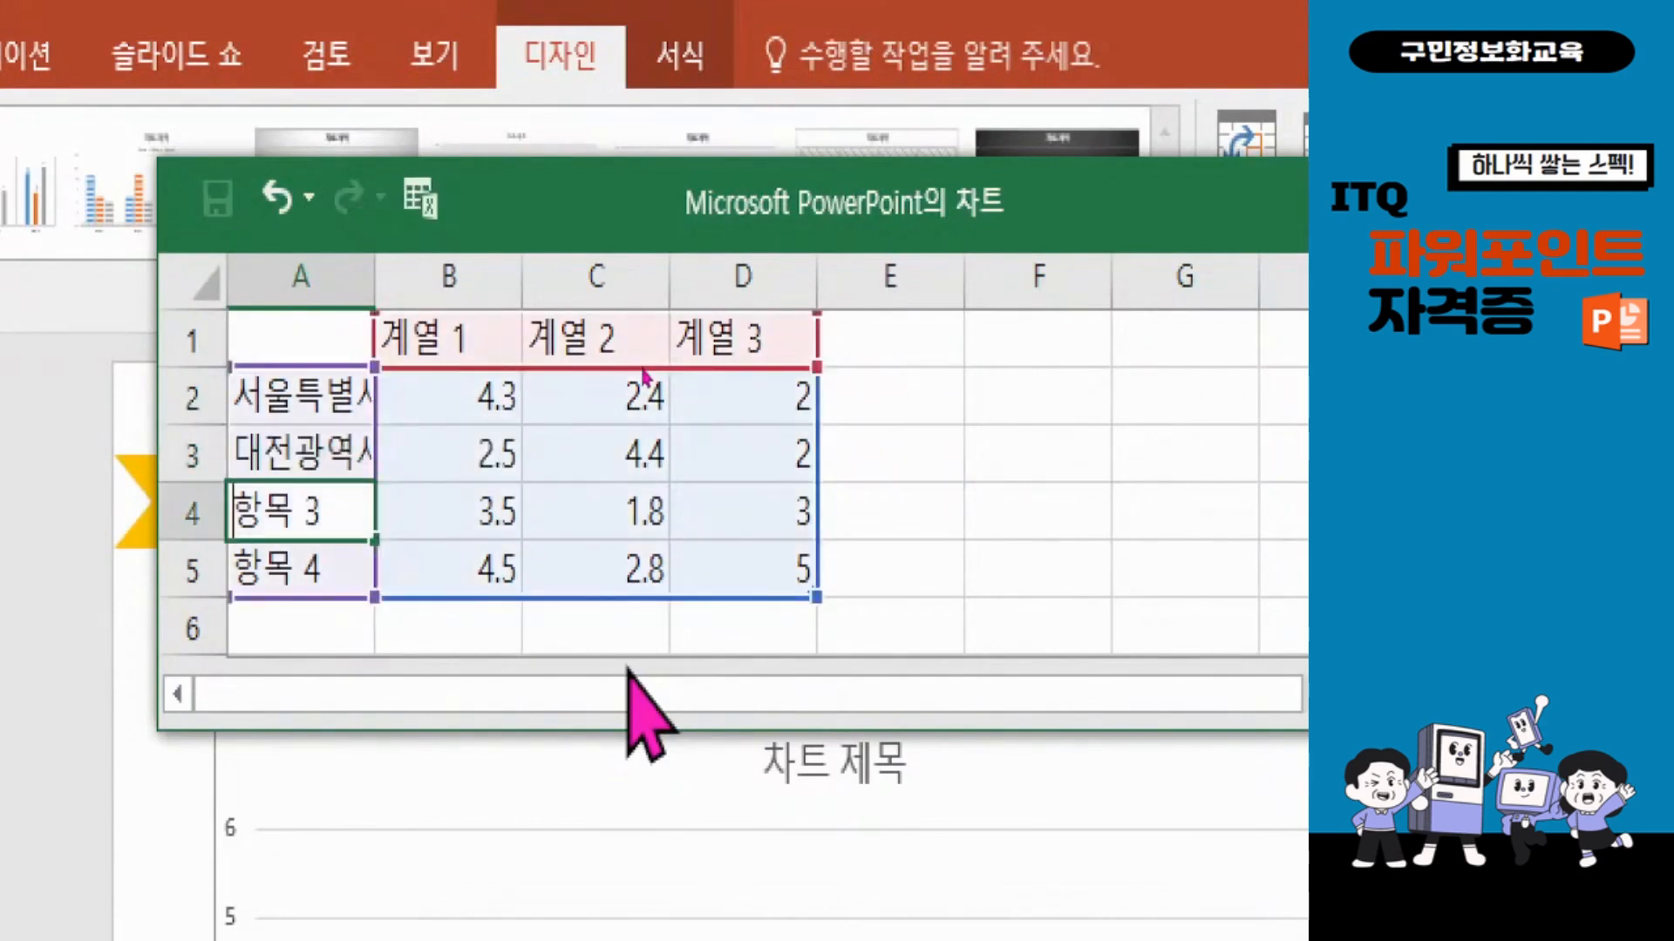
type("eornrhkddurtl")
key("Return")
Step: Enter the category names 부산광역시 in A5 and 광주광역시 in A6
type("antks")
key("BackSpace")
key("BackSpace")
key("BackSpace")
key("BackSpace")
type("qntksrhkddurtl")
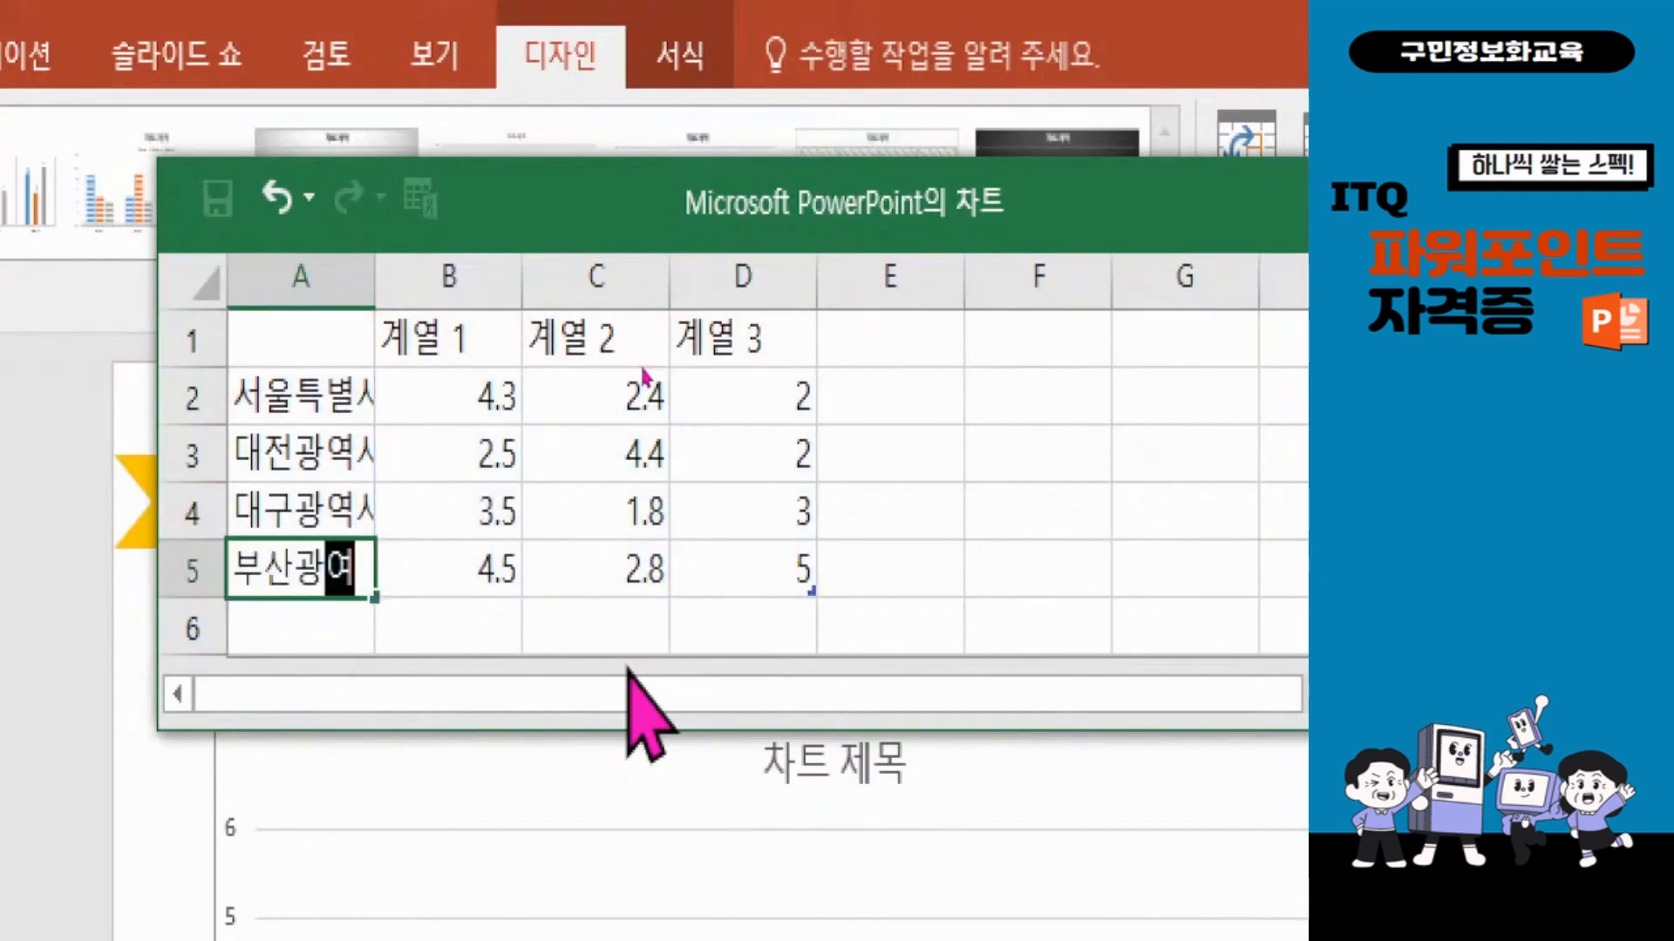
key("Return")
type("rhkdwnrh")
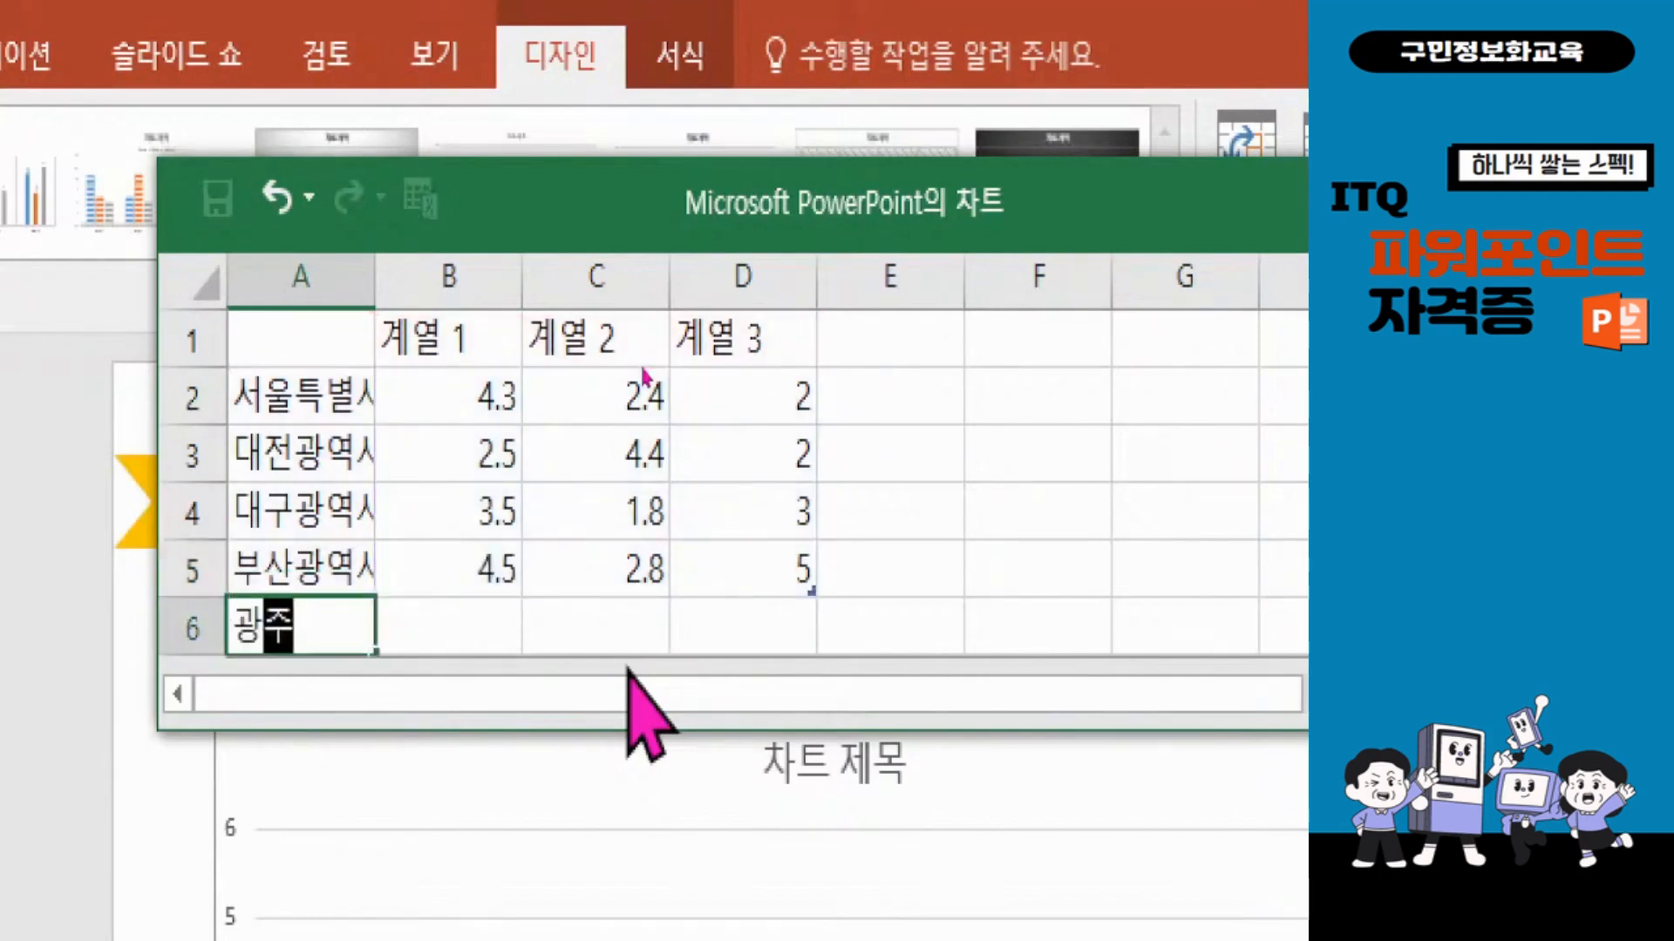
type("kddurtl")
key("Return")
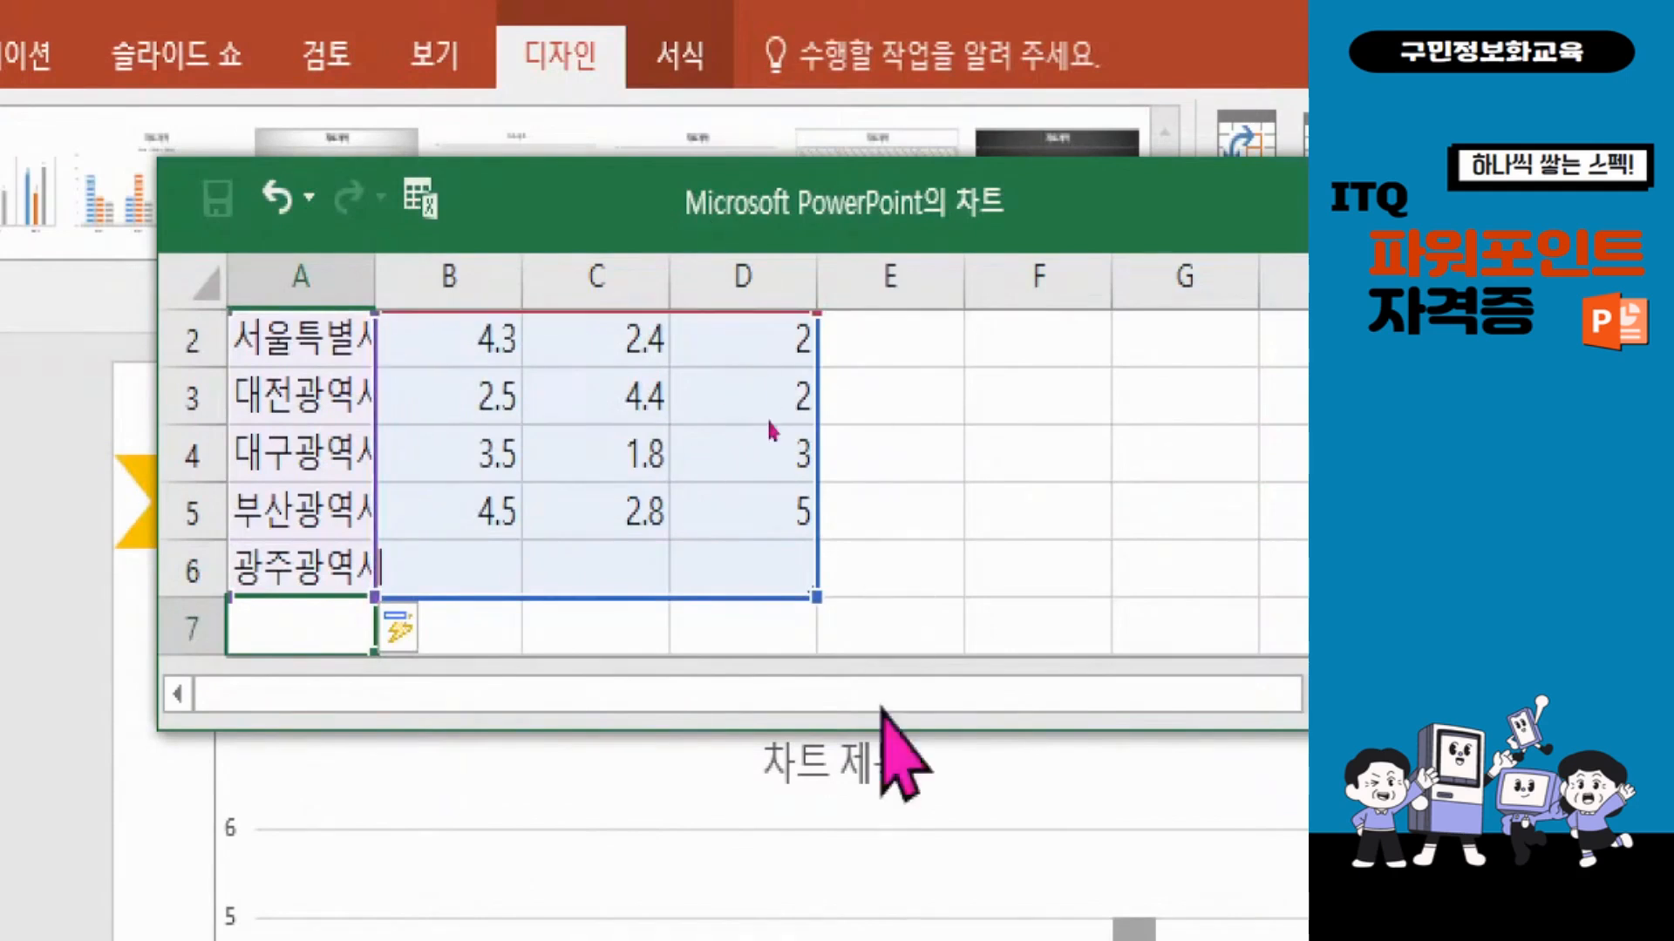
Step: Enlarge the chart data window downward so that rows 1 to 8 fit in it
left_click_drag(900, 729, 896, 844)
scroll(854, 589, "up", 1)
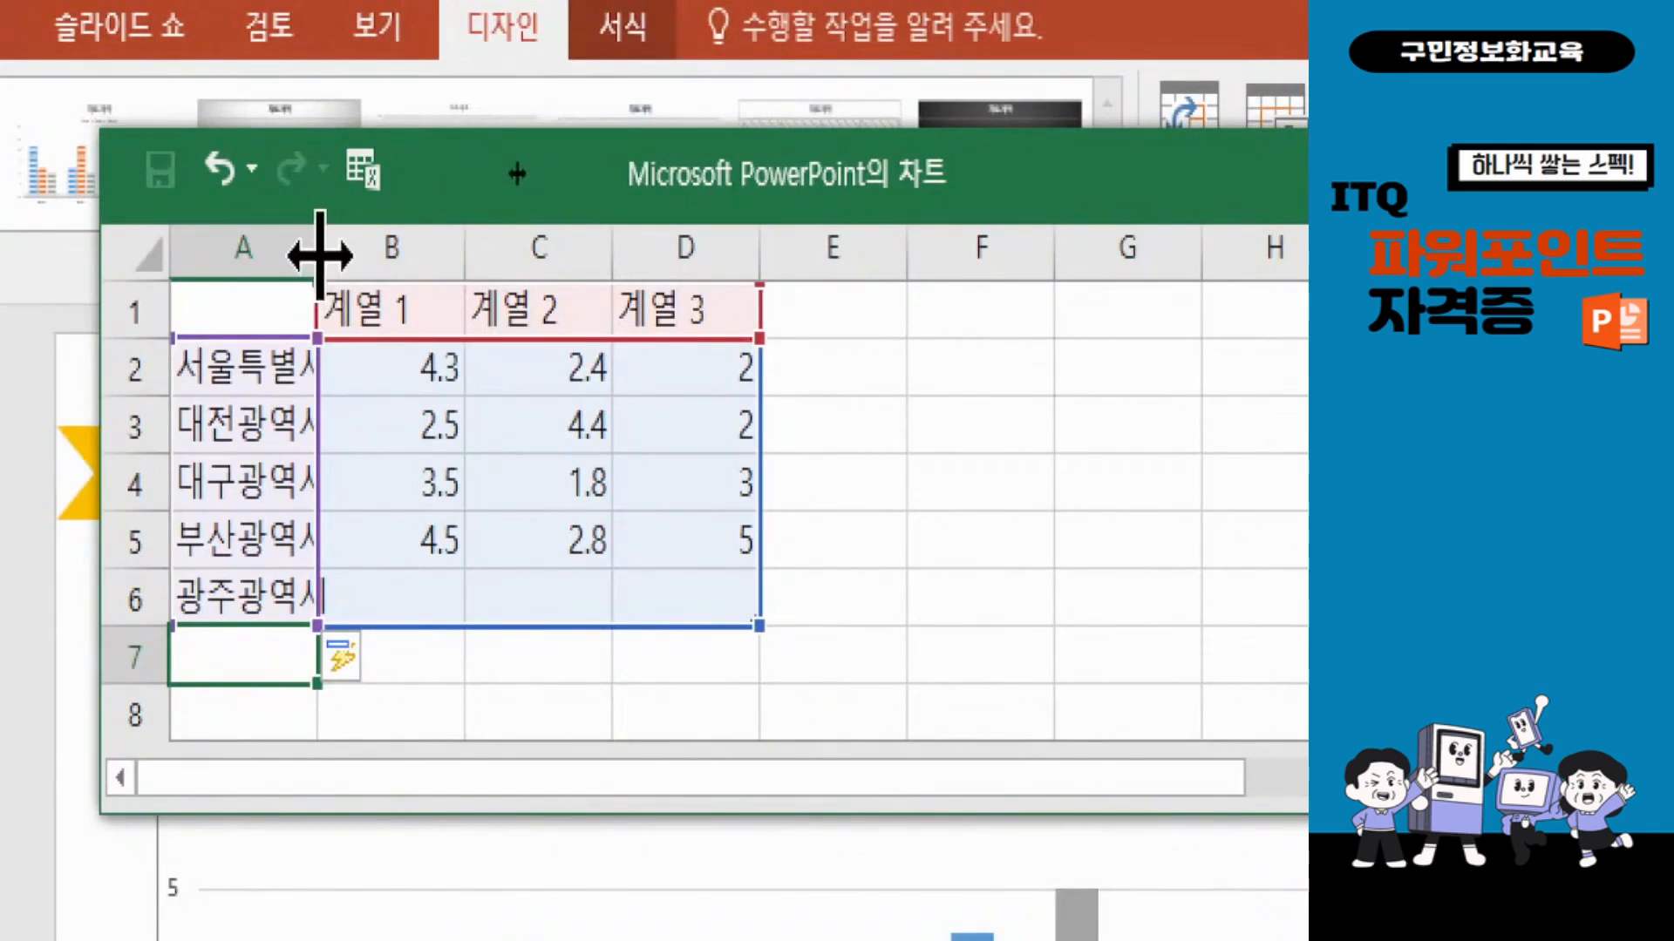
Step: Enter the series name 전기차(만원) in cell B1 and widen columns A and B to fit their text
double_click(320, 255)
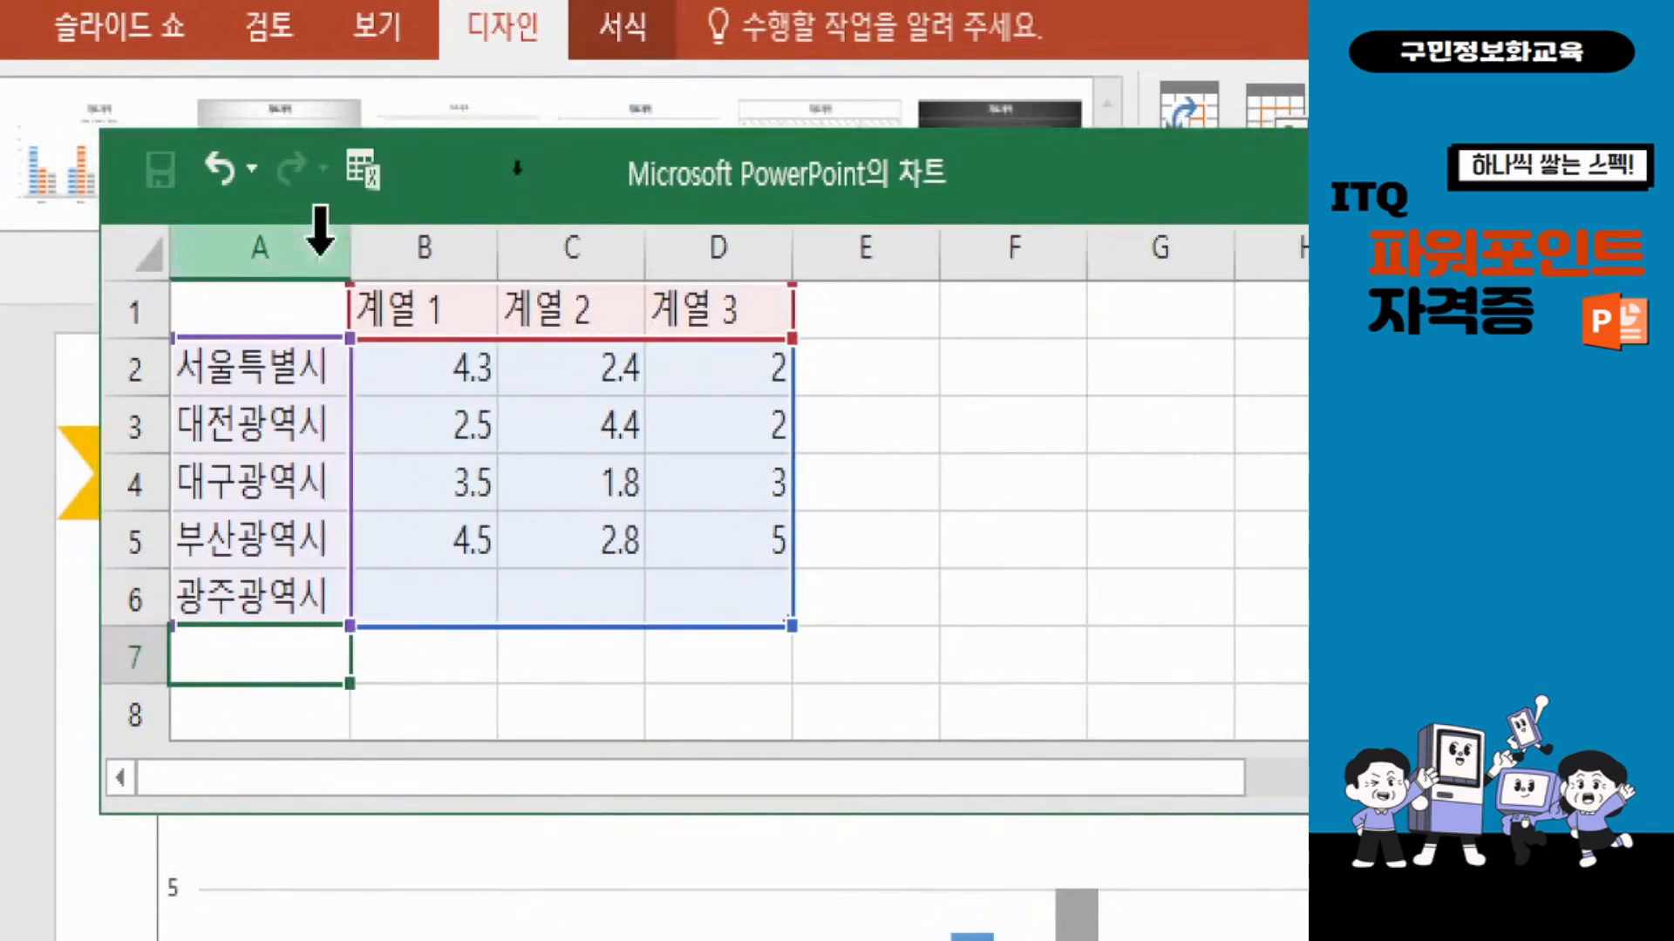
left_click(427, 314)
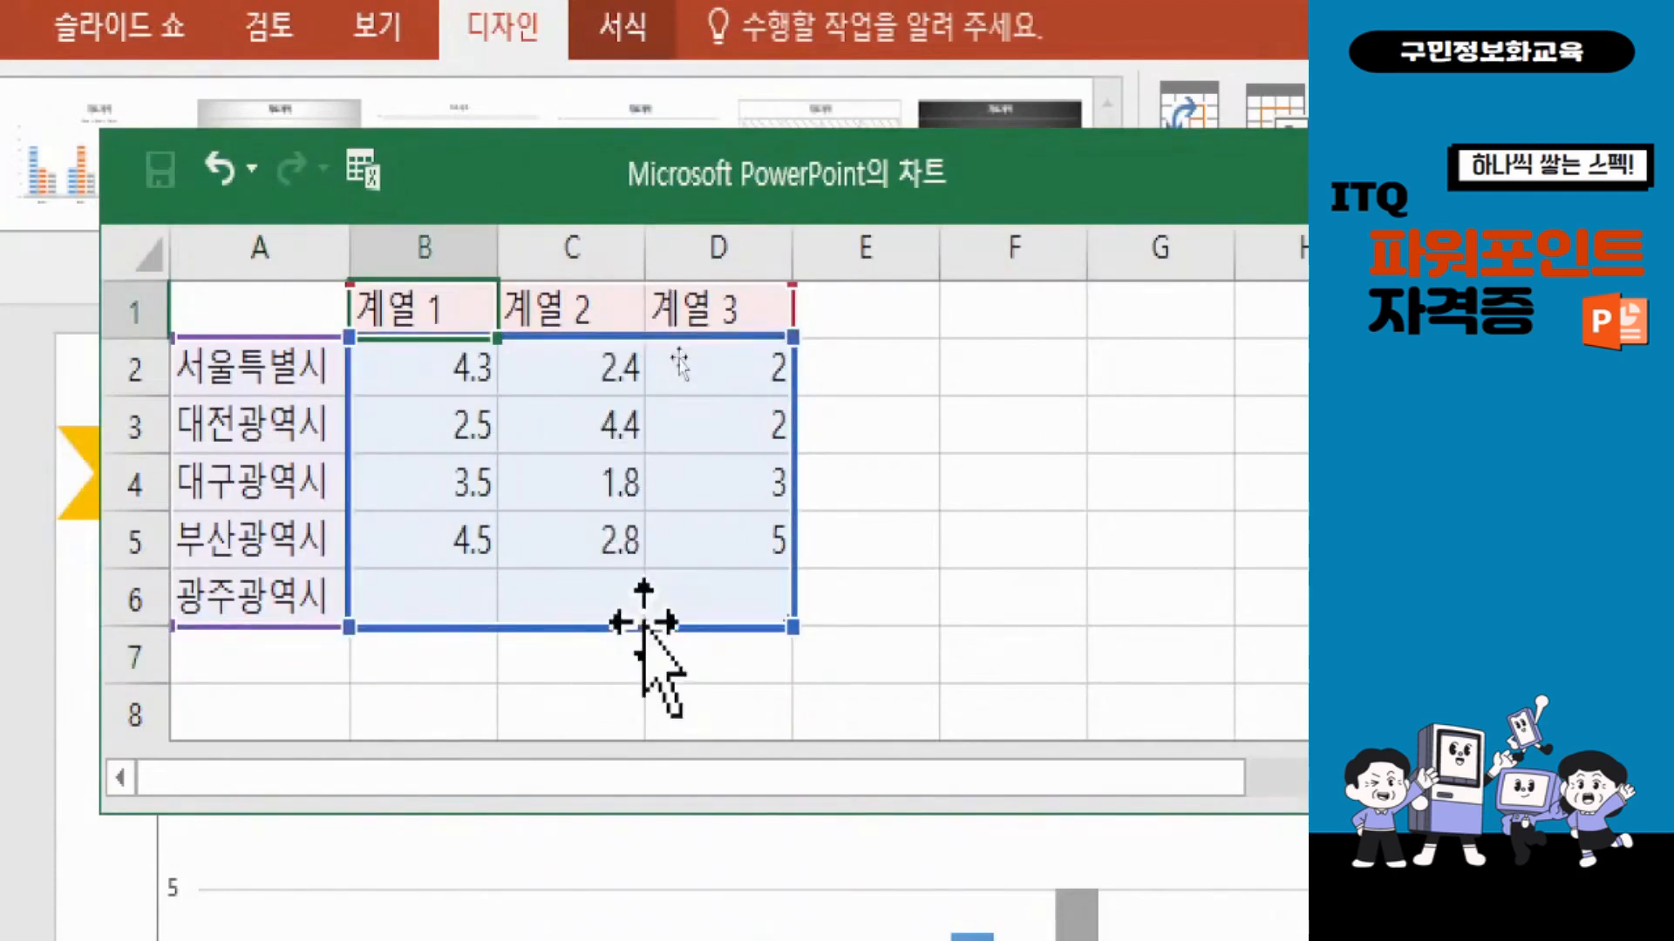
type("전기차")
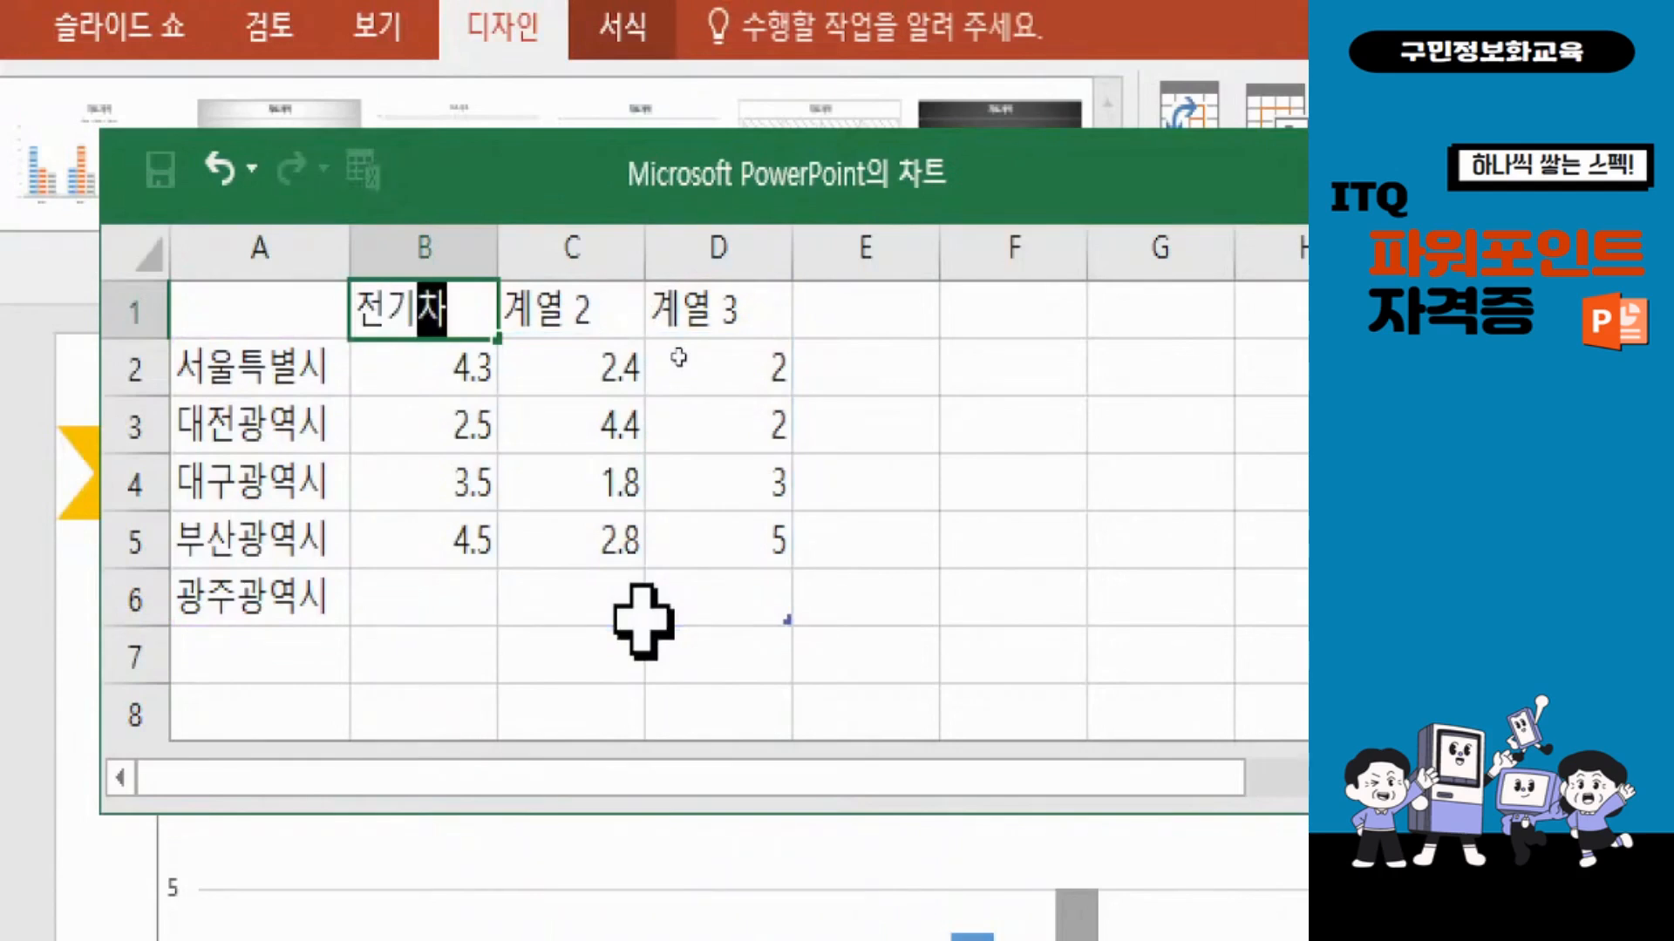
type("(만원")
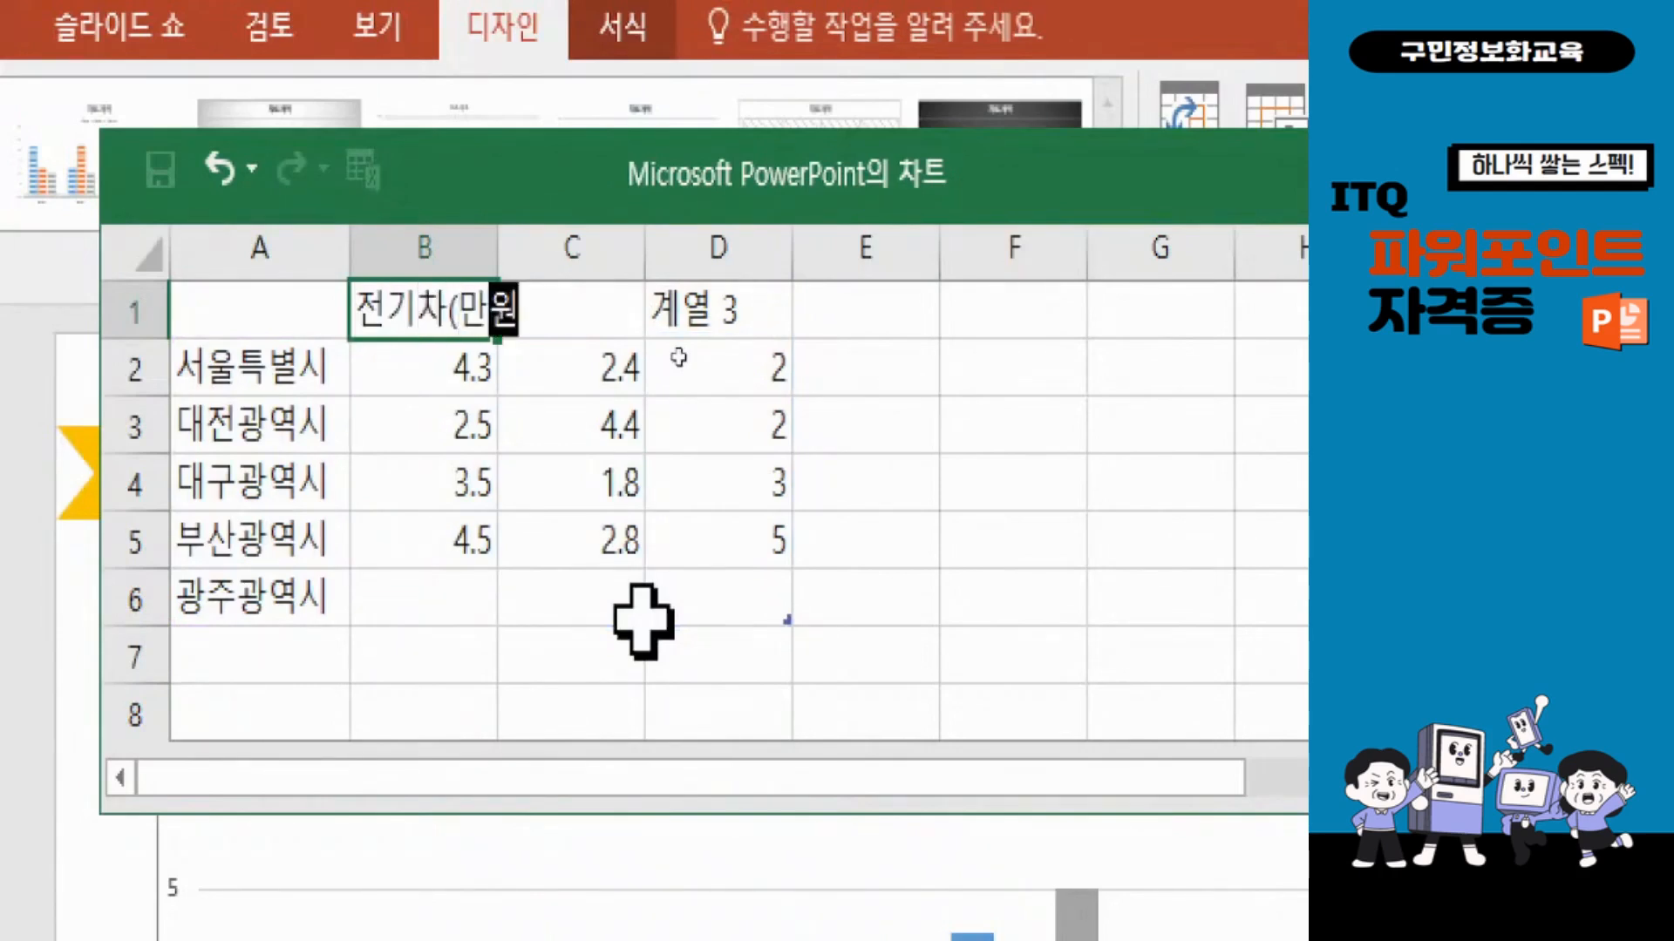
type(")")
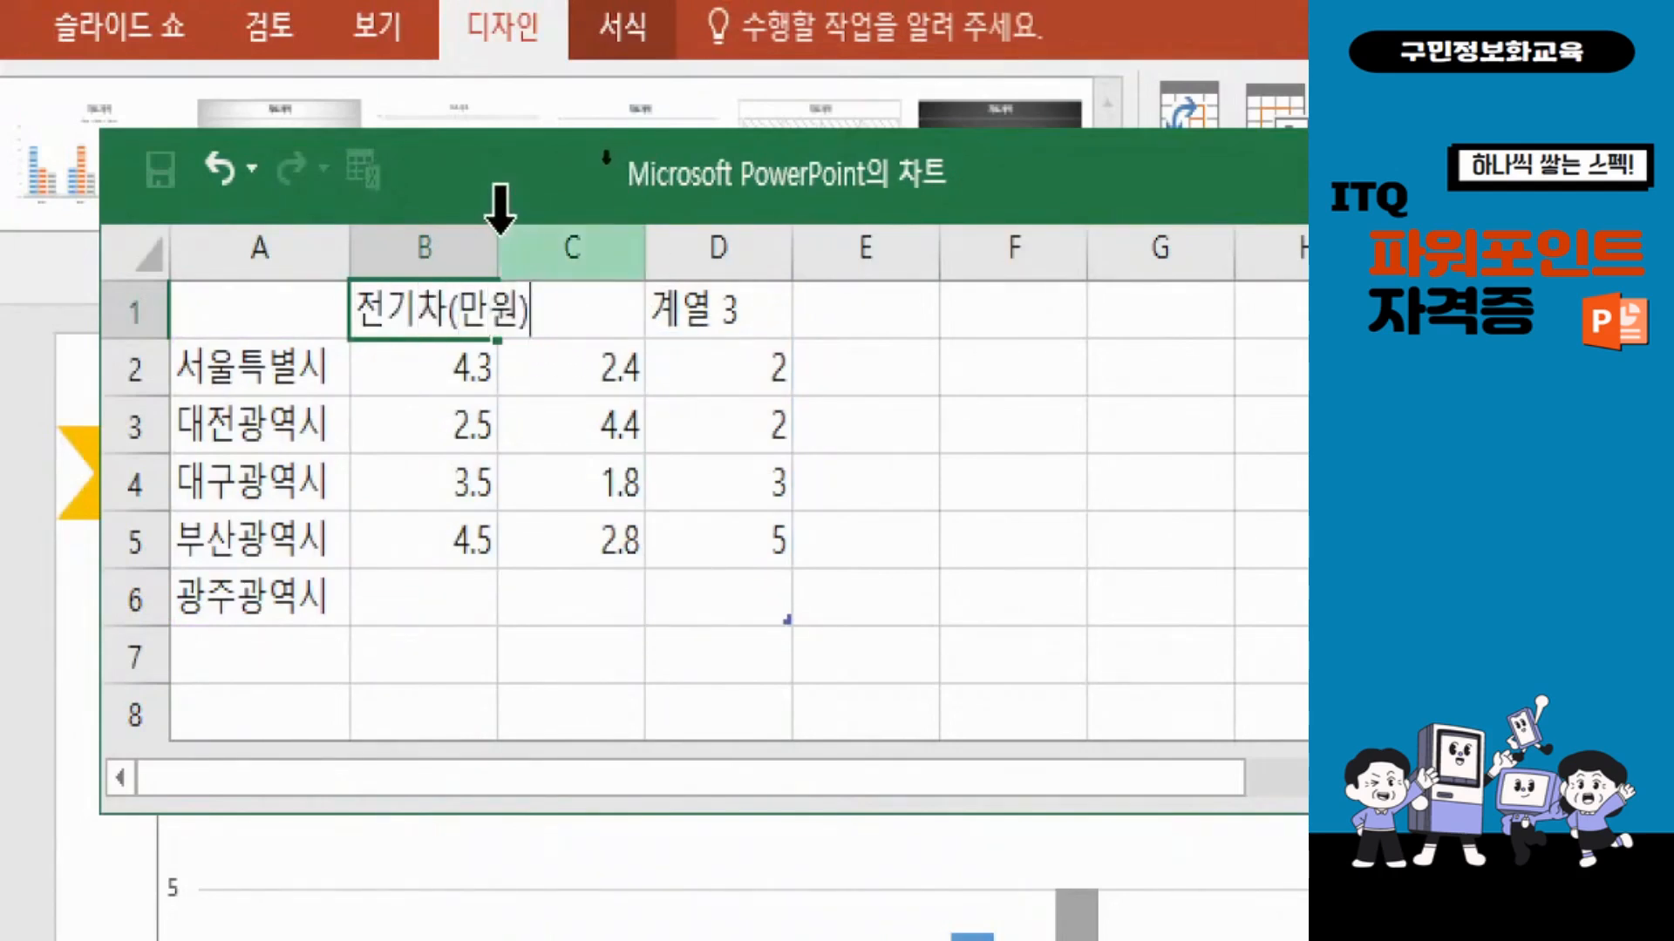
left_click(534, 245)
left_click_drag(497, 247, 552, 253)
Step: Enter the series name 수소차(만원) in cell C1 and widen column C to fit it
left_click(616, 313)
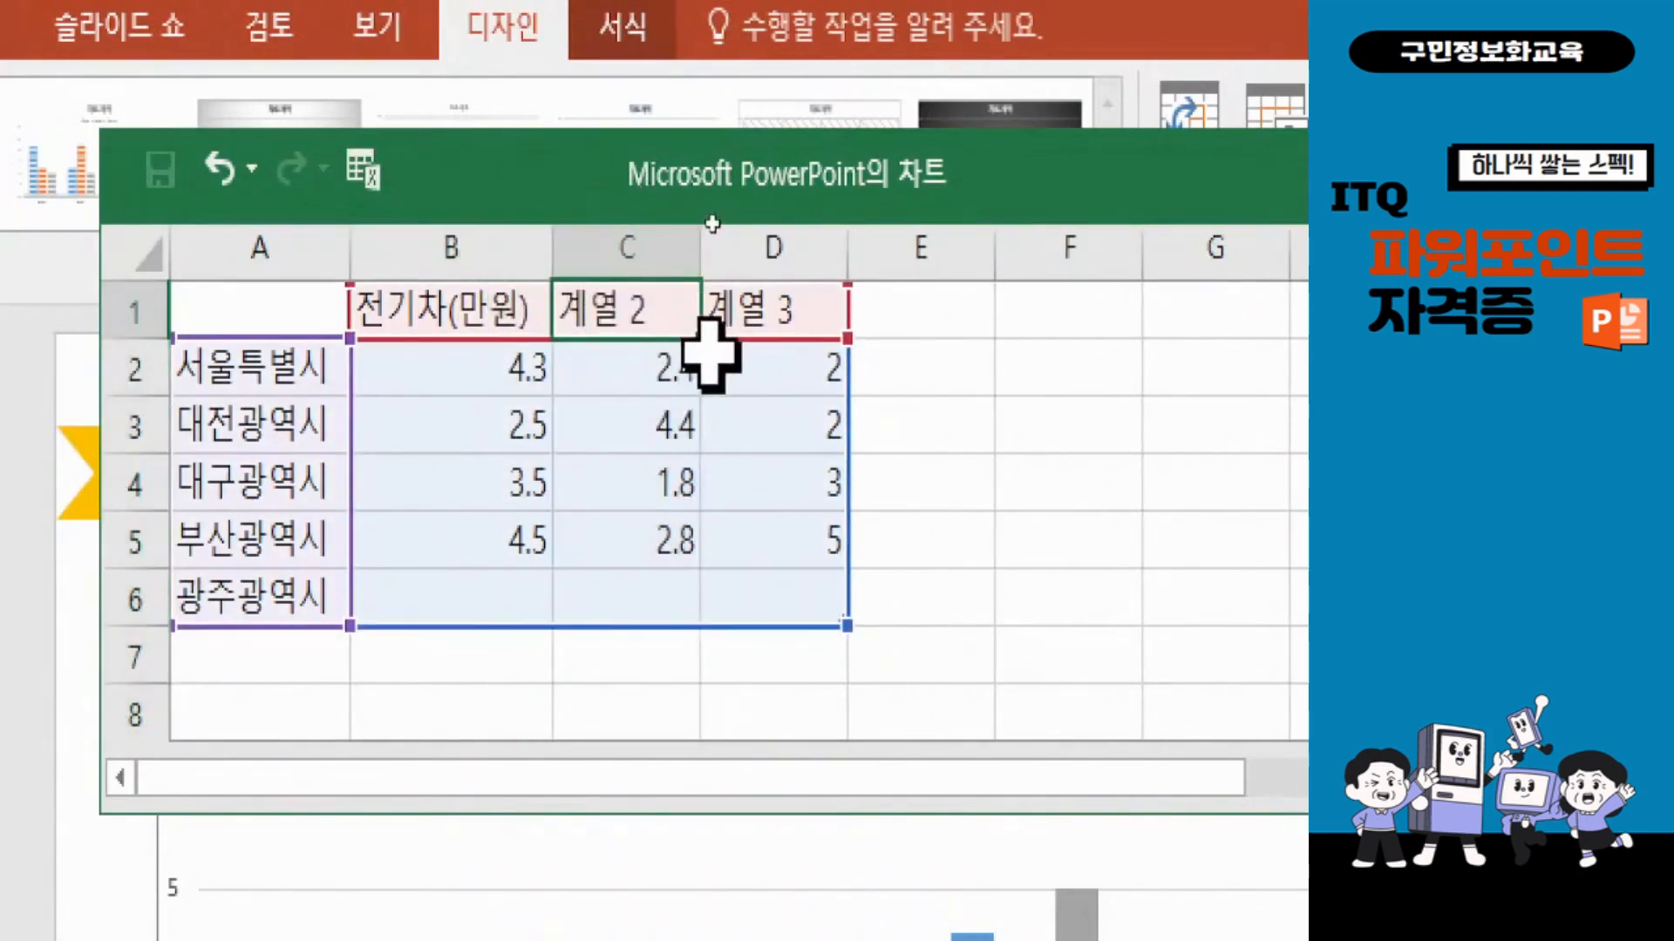
type("수소차(")
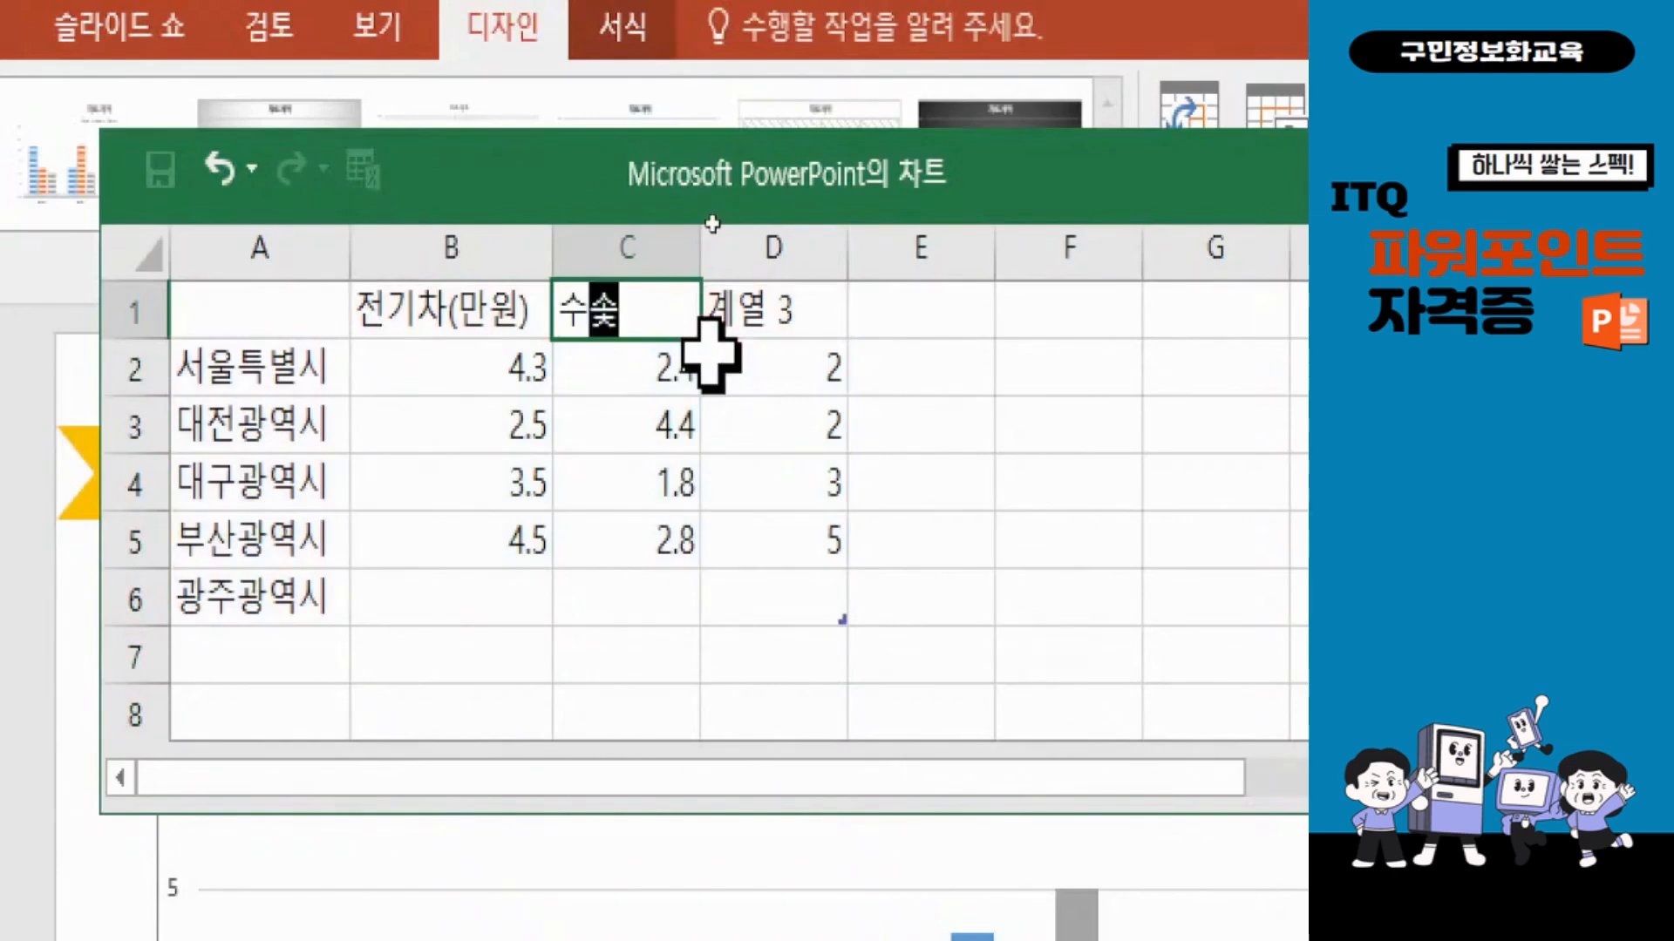
type("만")
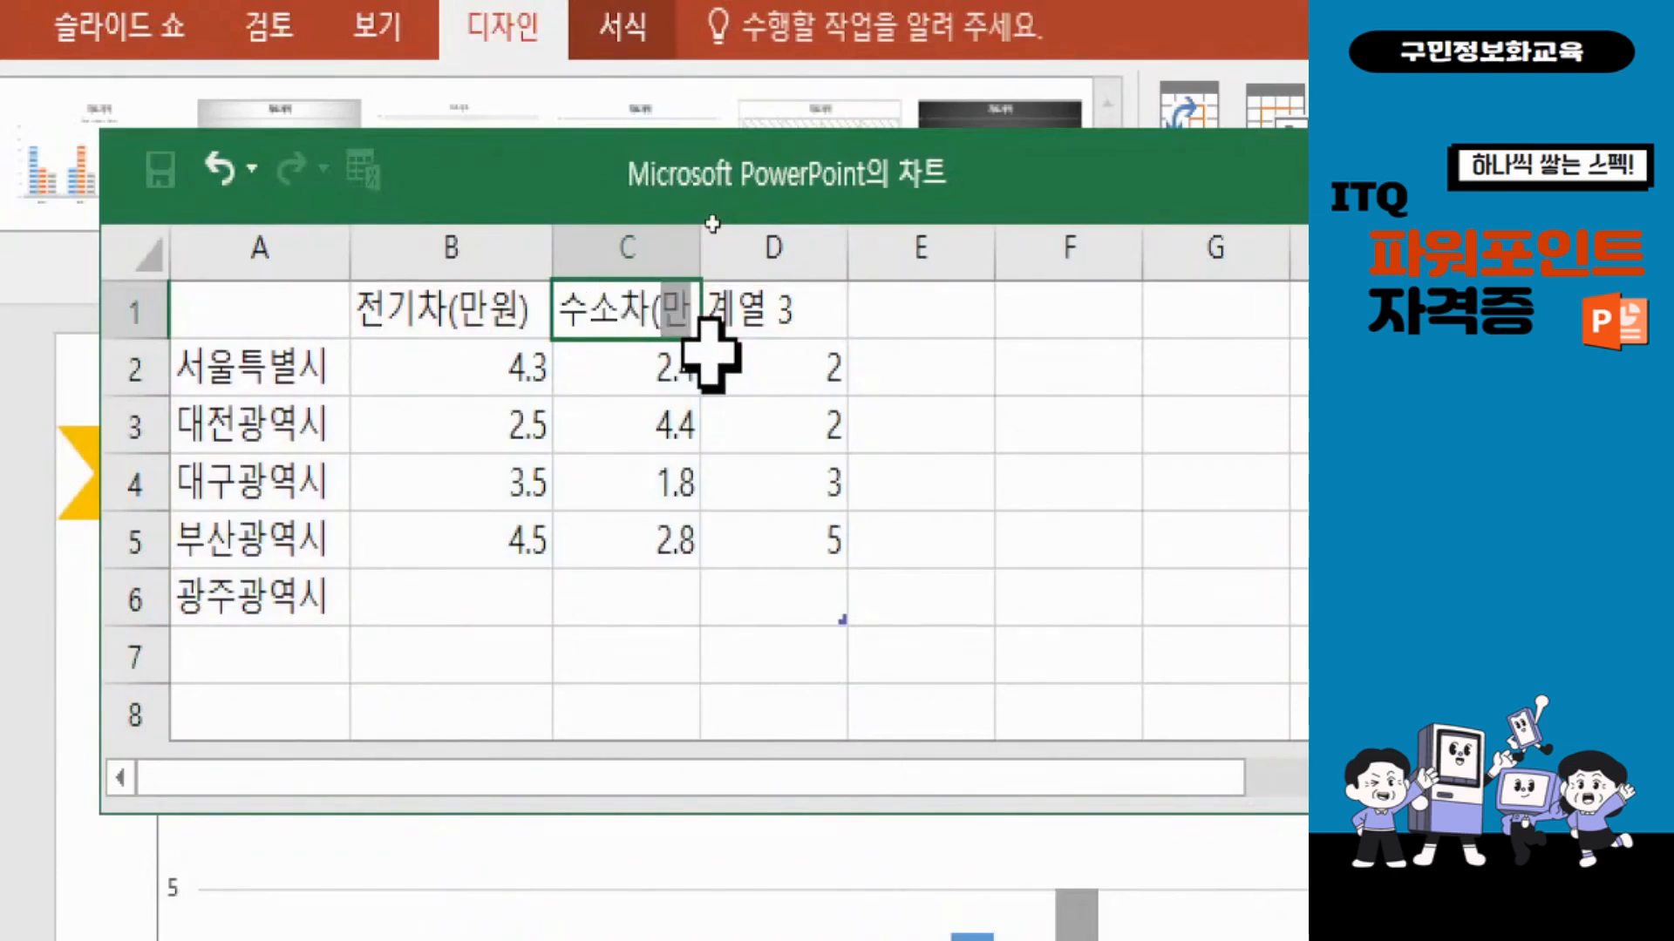
type("워원)")
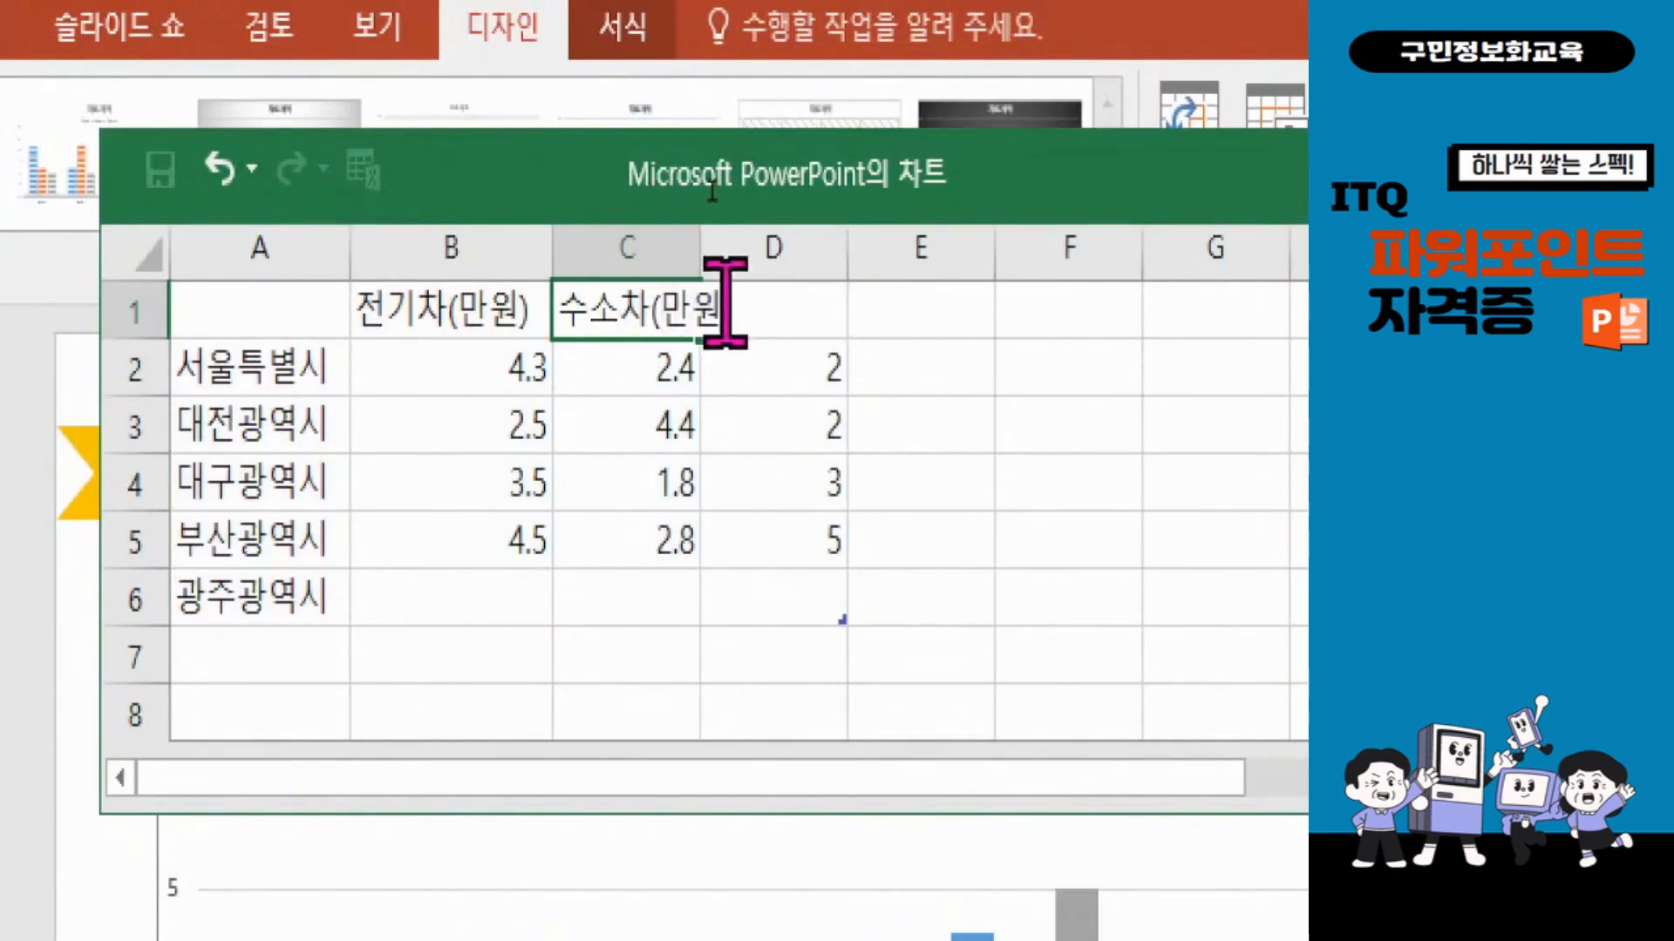
key("Return")
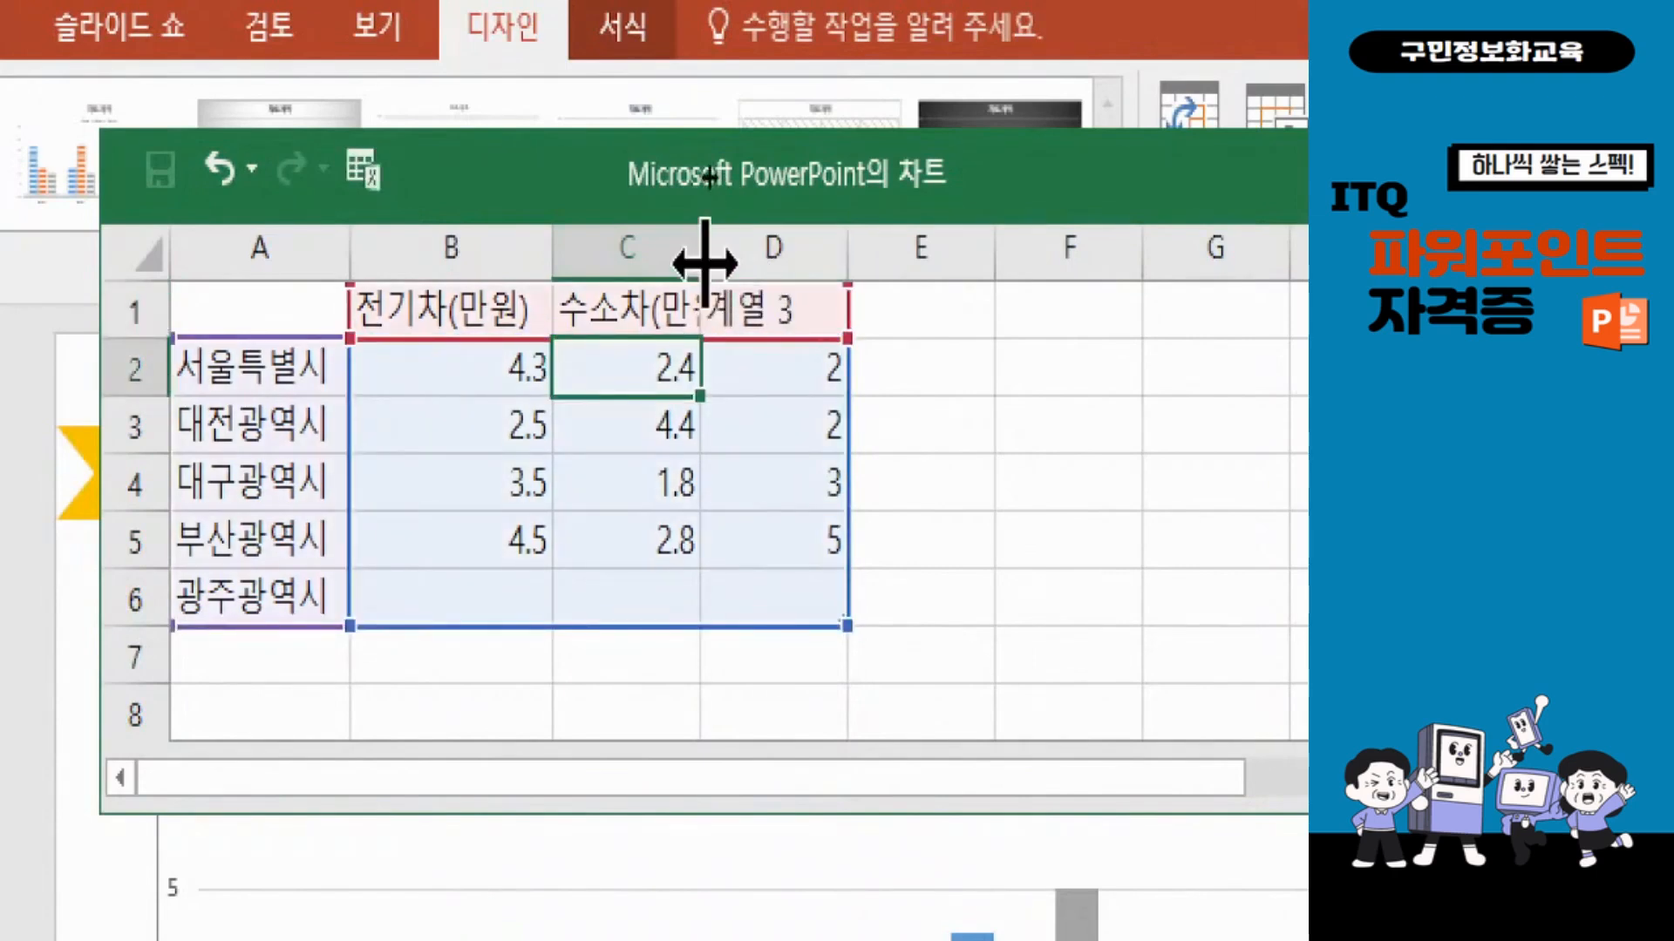
double_click(702, 261)
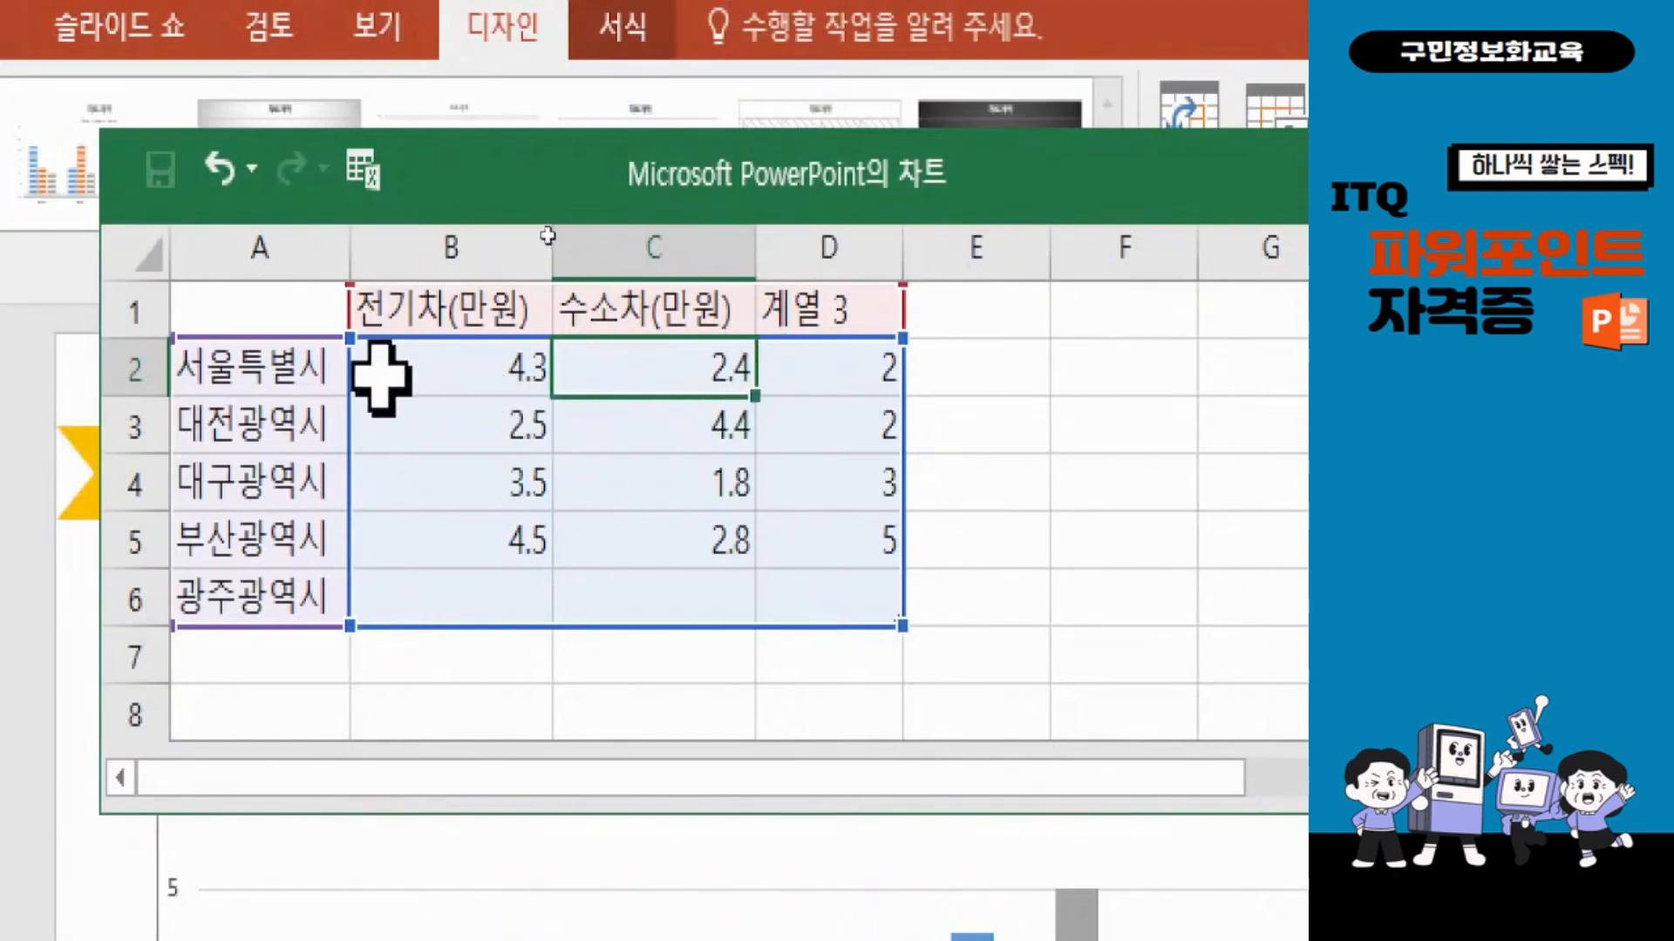
Step: Delete column D with the unneeded third series, 계열 3, from the chart data sheet
left_click_drag(381, 374, 645, 588)
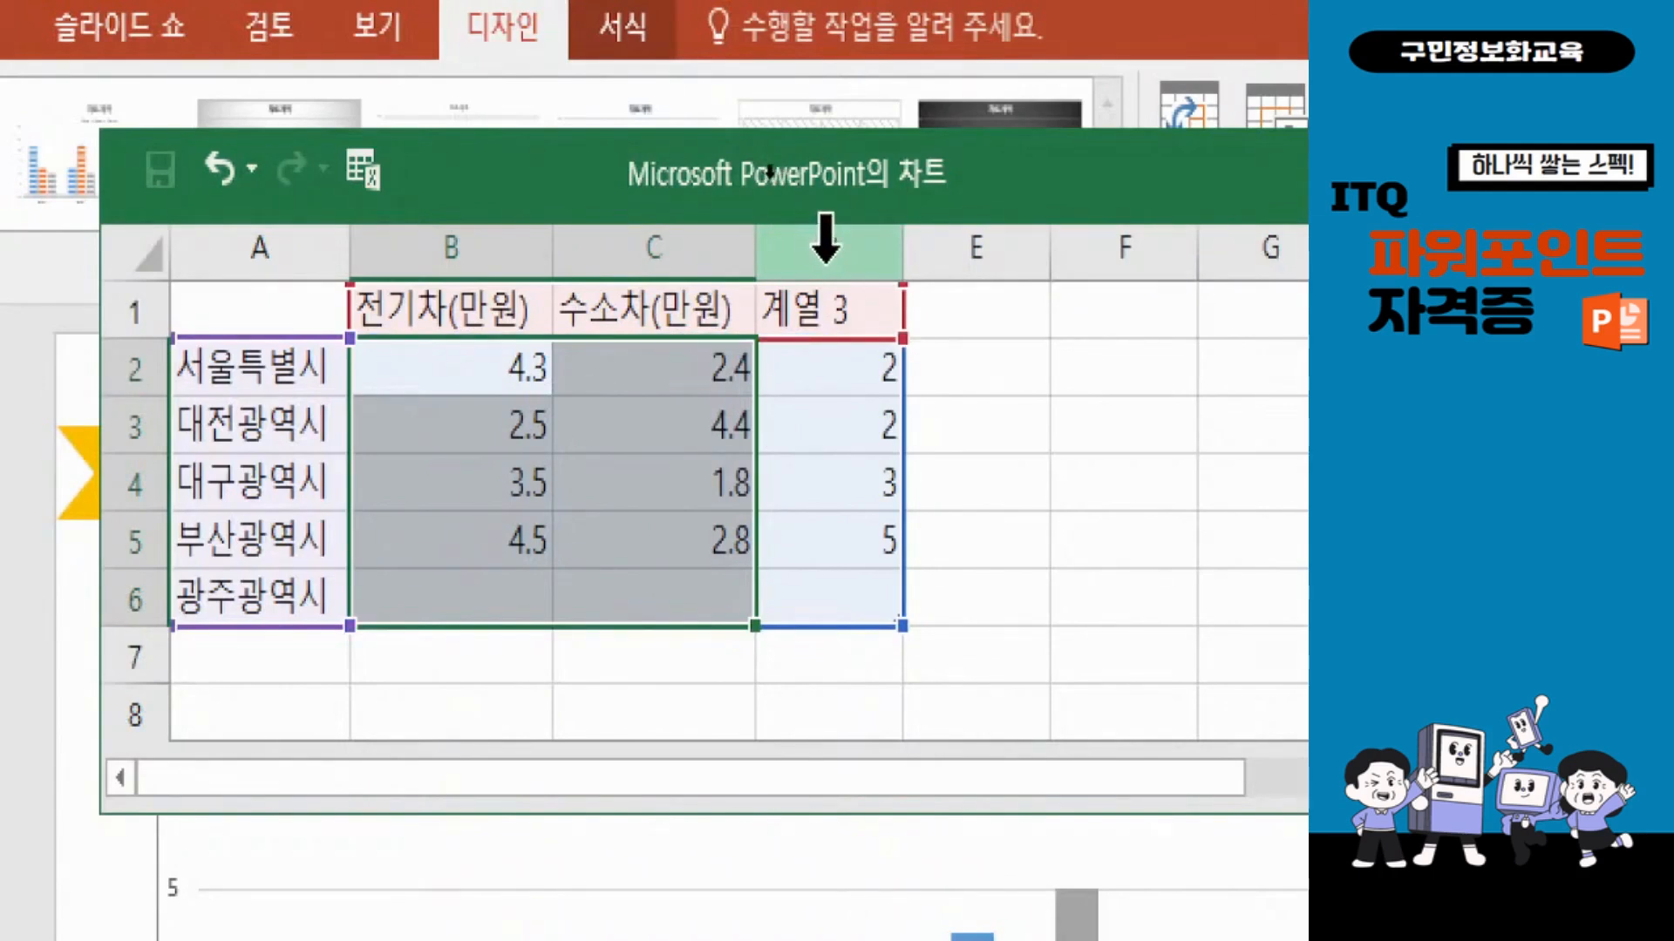
right_click(825, 244)
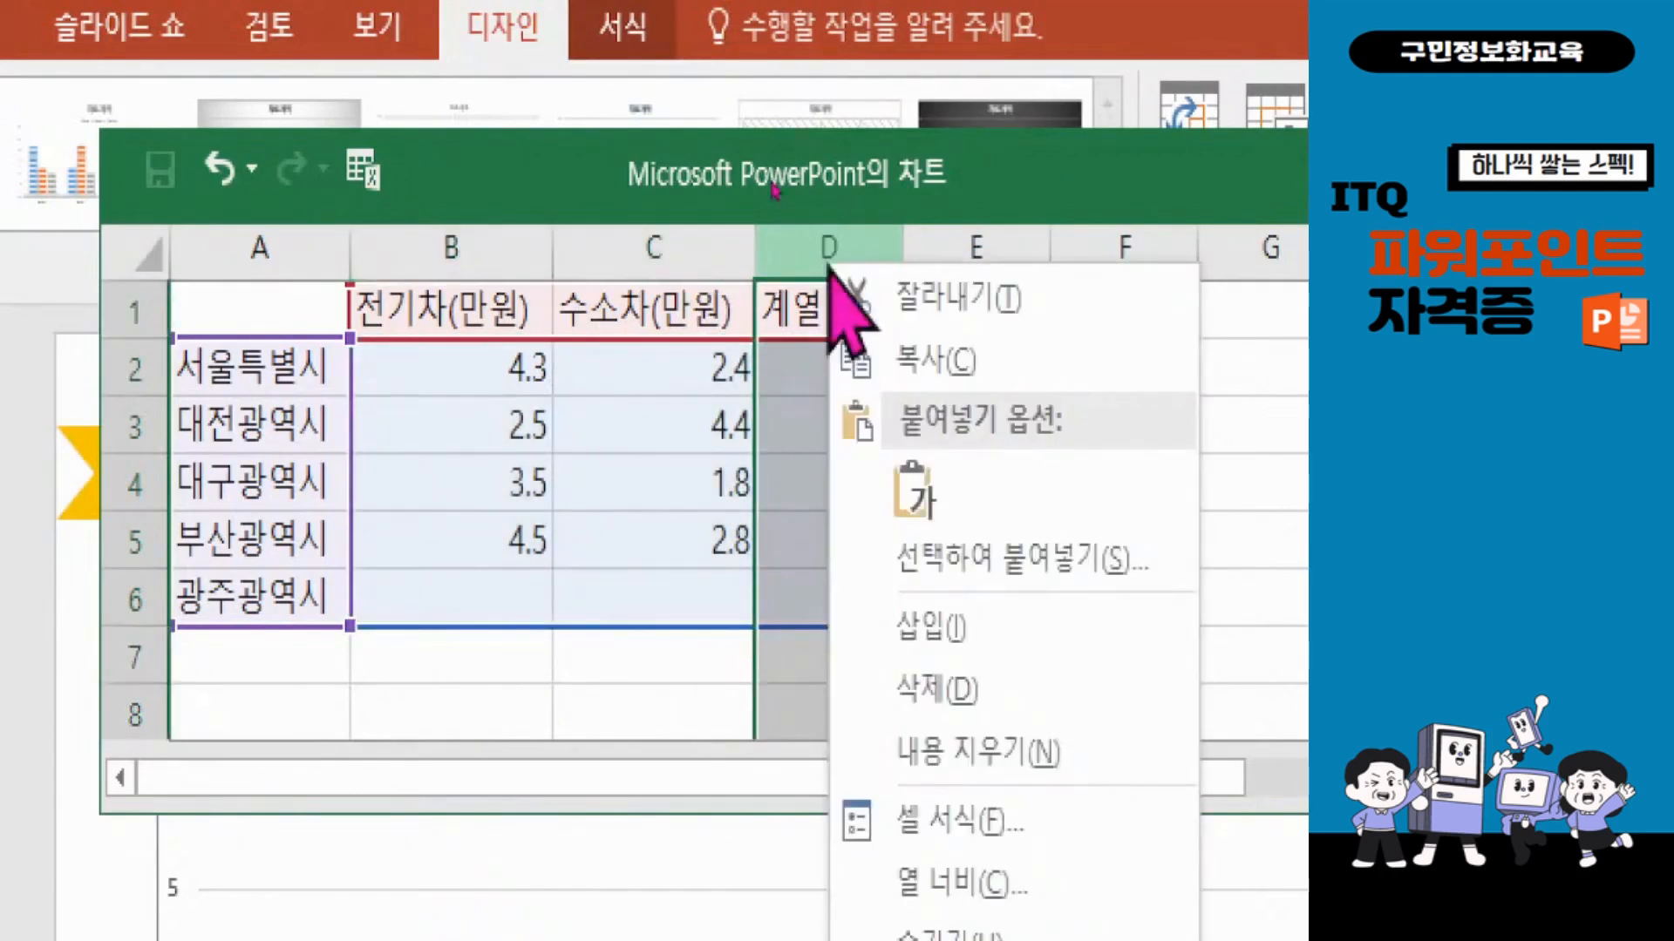
left_click(939, 689)
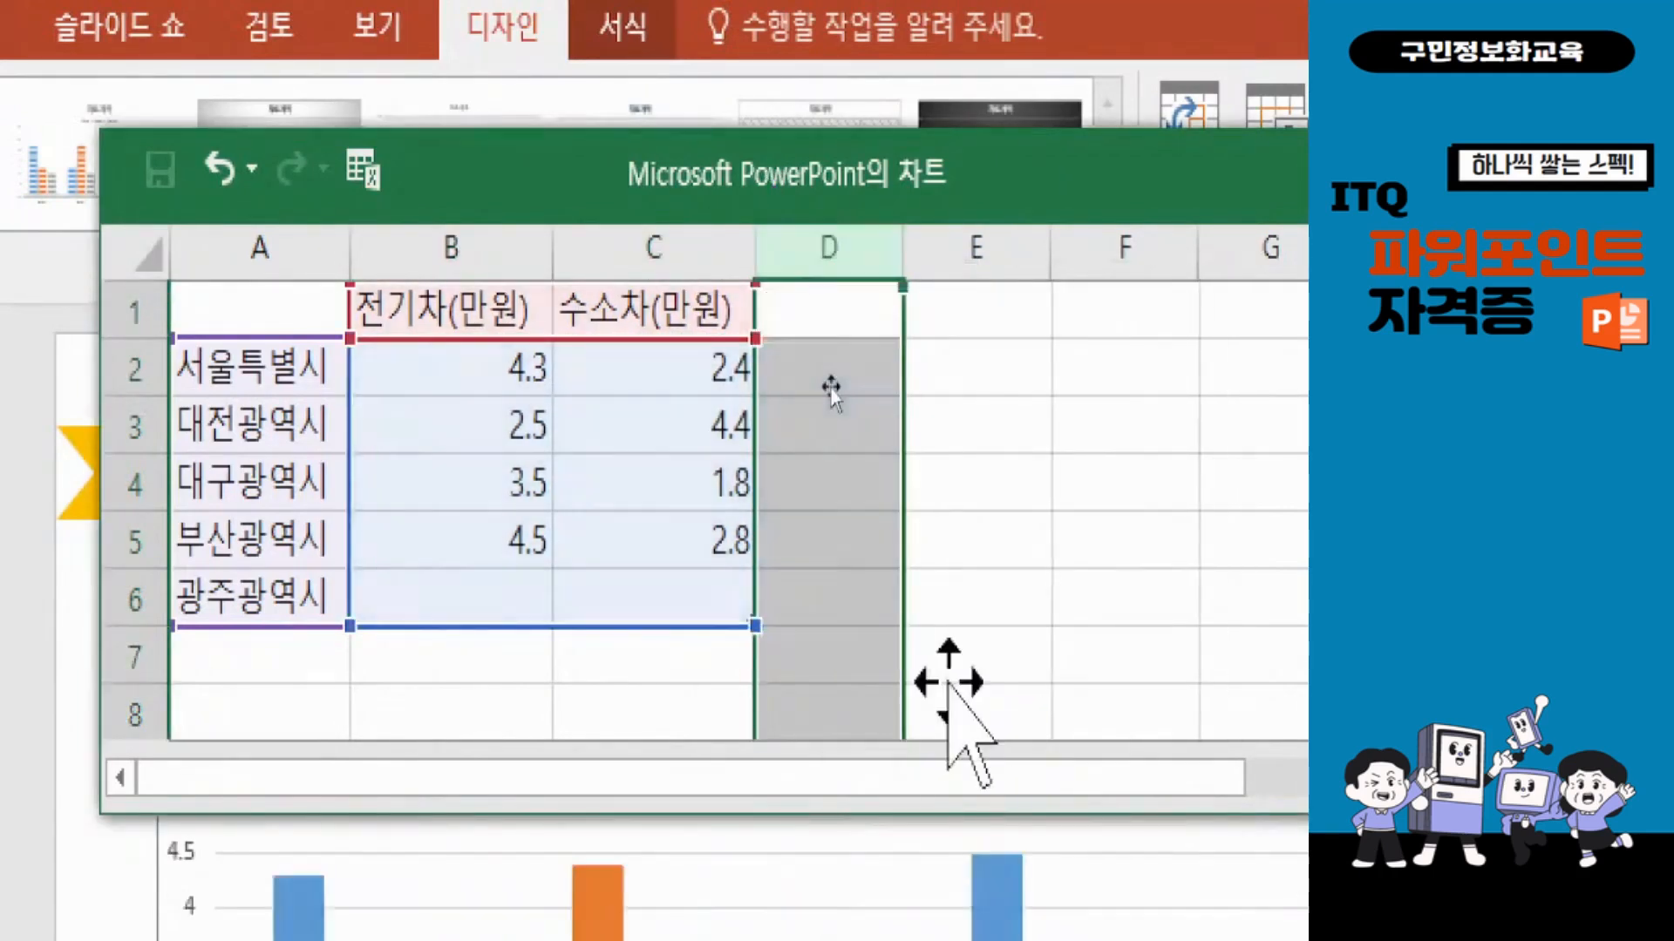
Step: Fill the 전기차(만원) values in B2 to B6 with 400, 700, 450, 500 and 500
left_click(433, 388)
left_click_drag(434, 390, 645, 586)
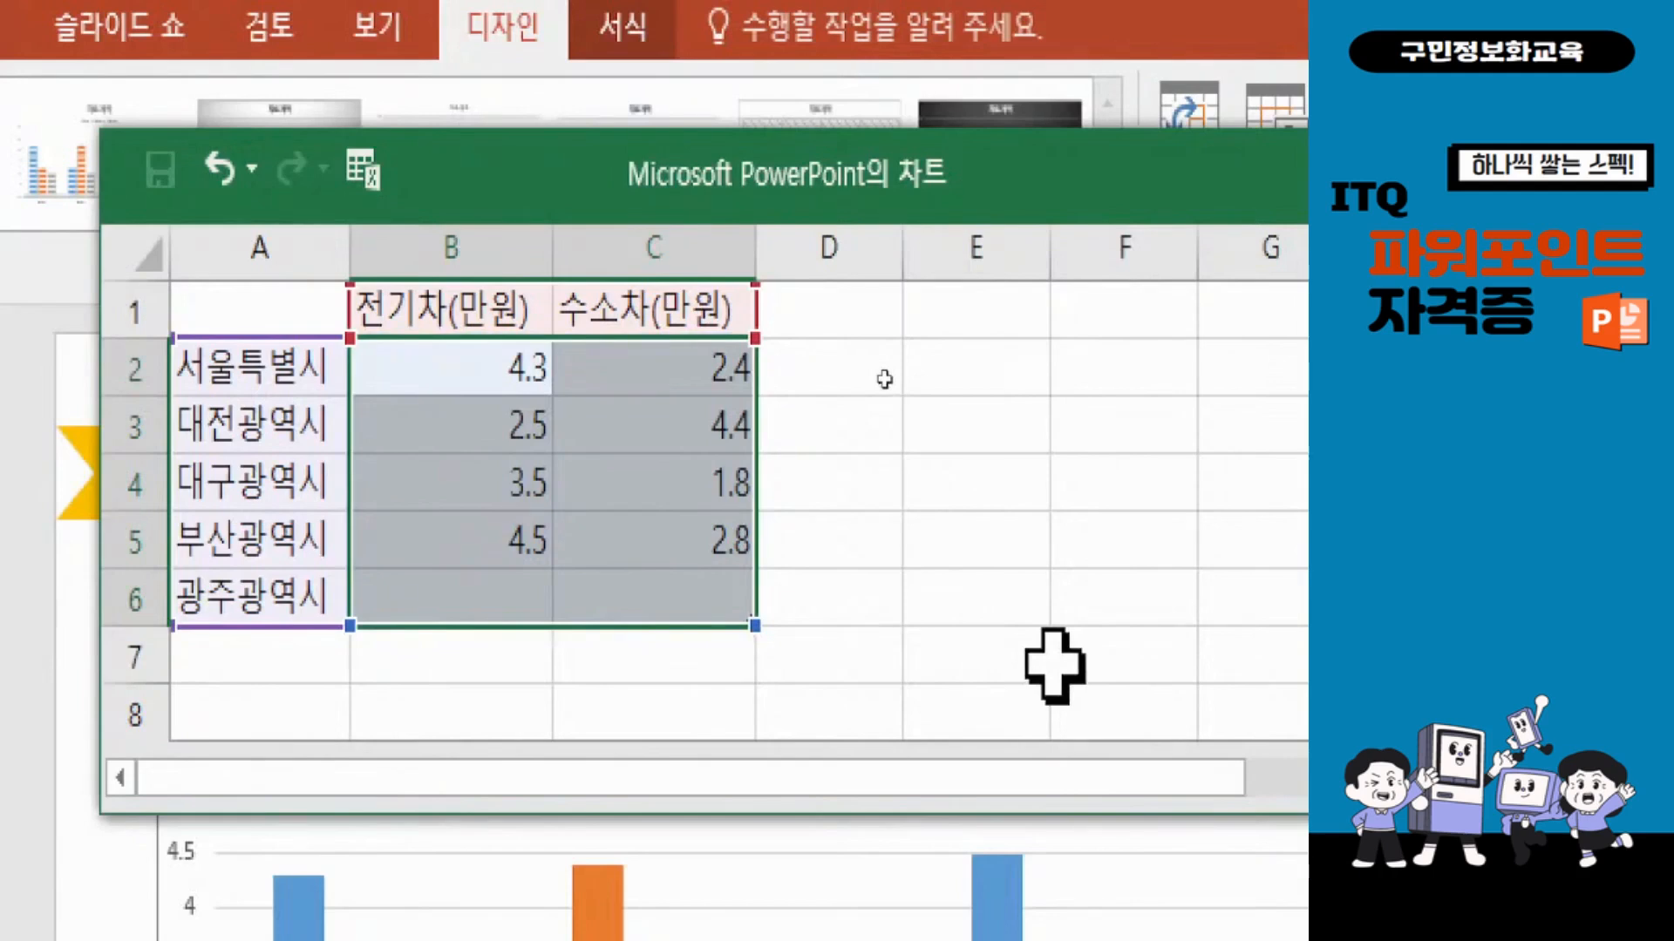
type("400")
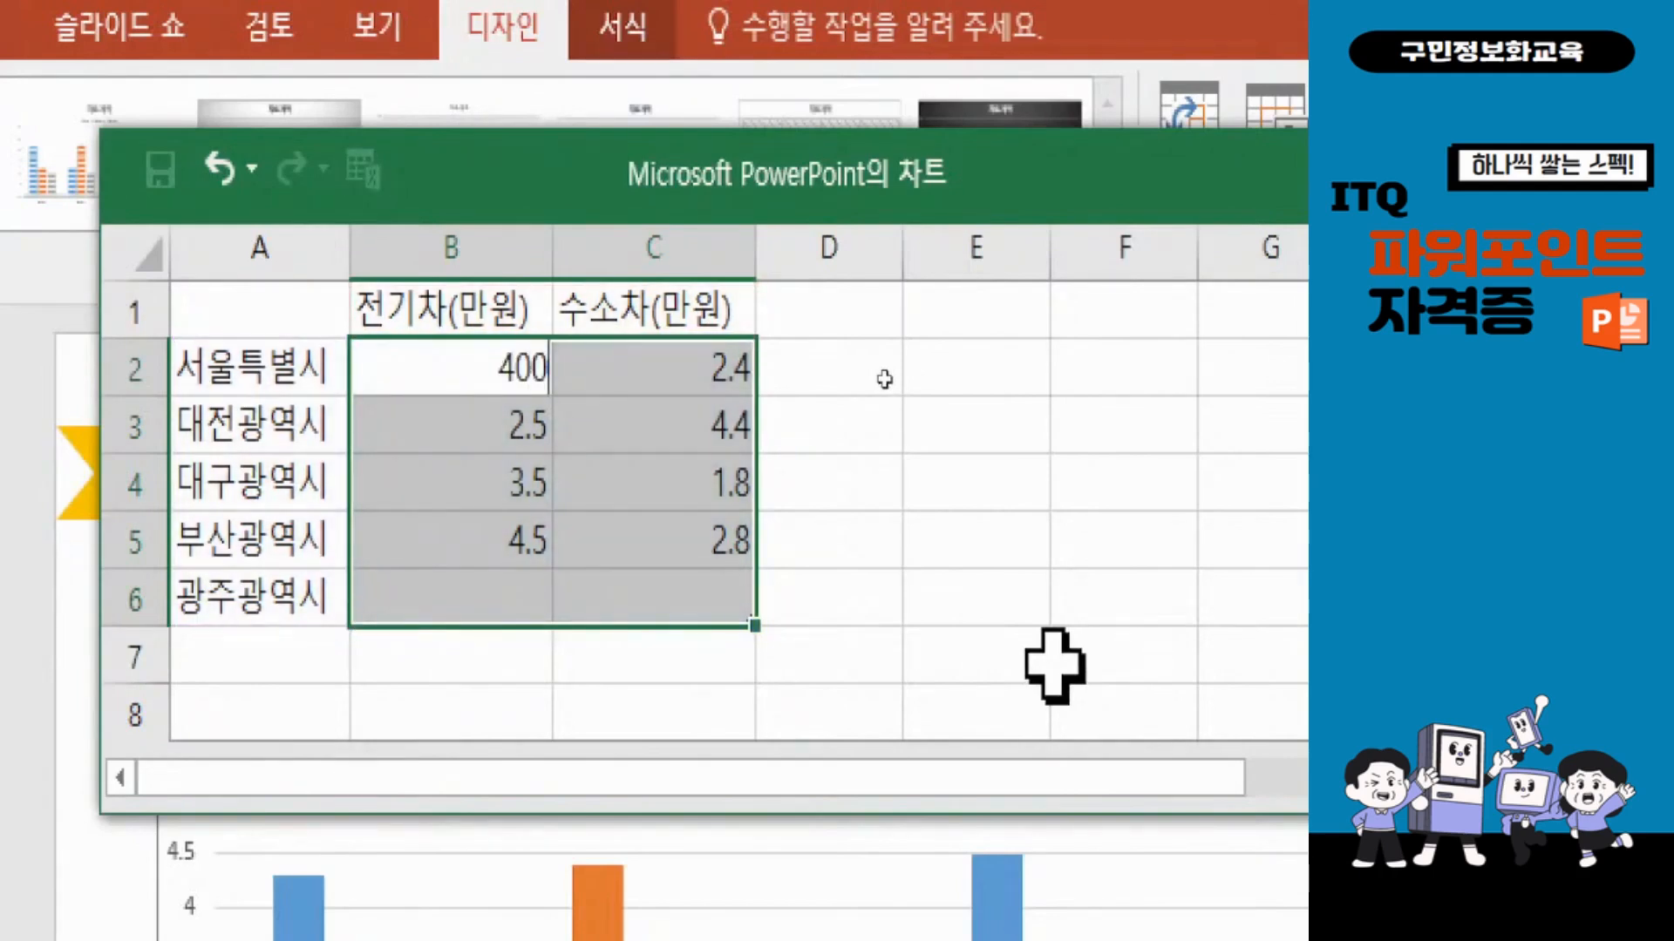
key("Return")
type("700")
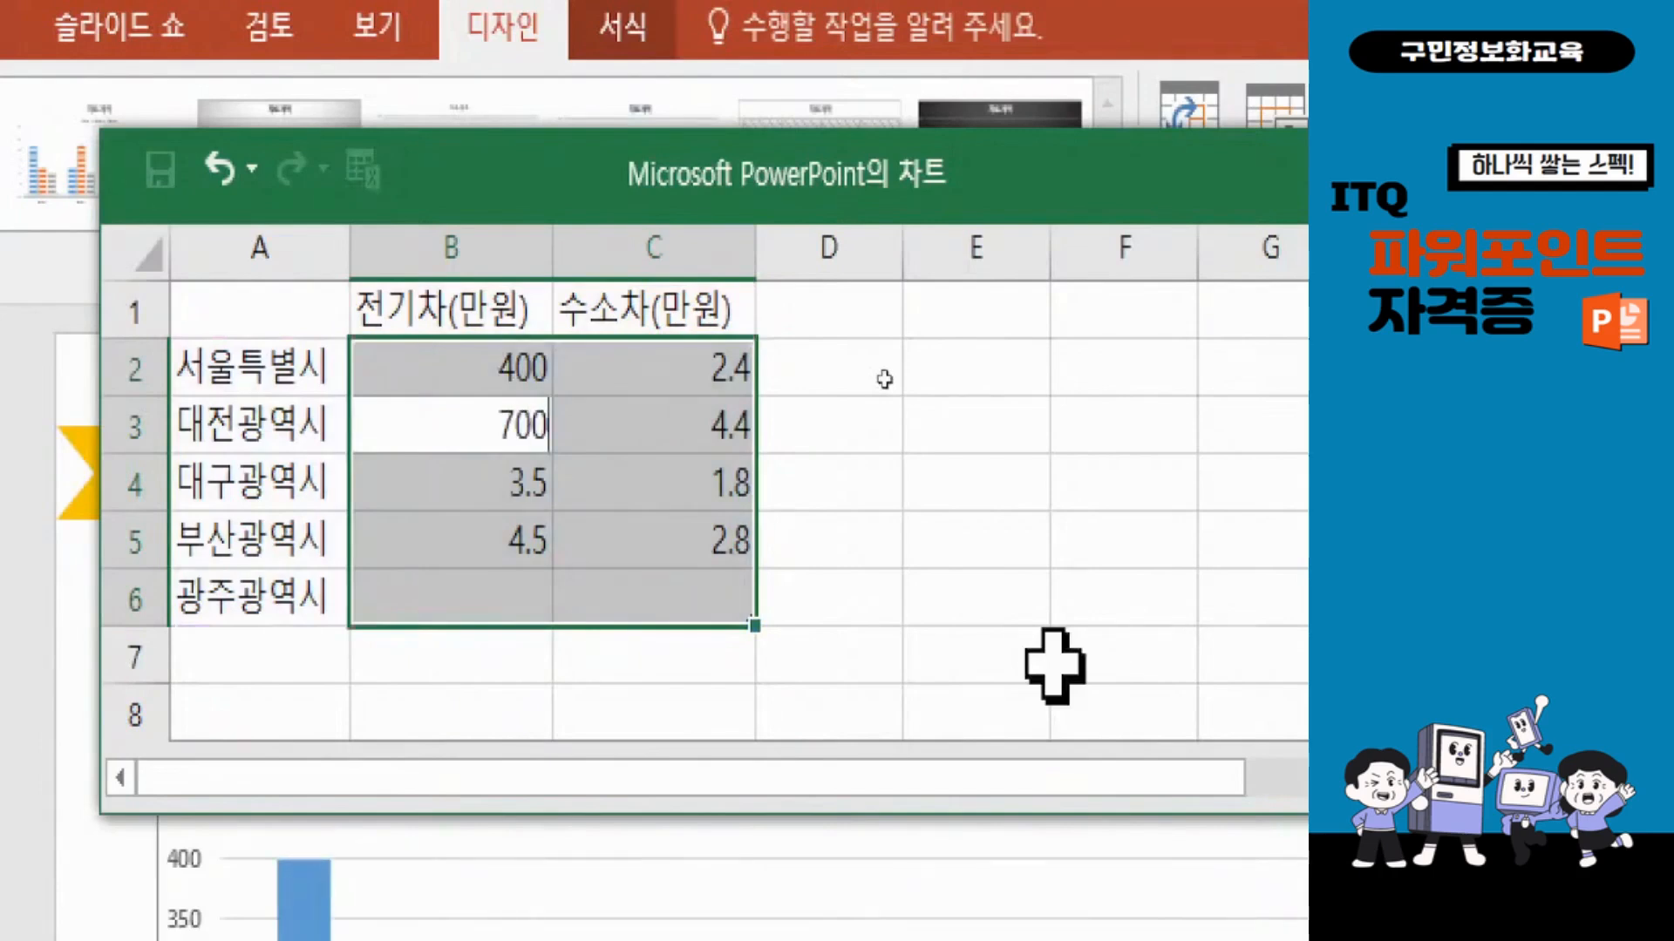
key("Return")
type("450")
key("Return")
type("500")
key("Return")
type("500")
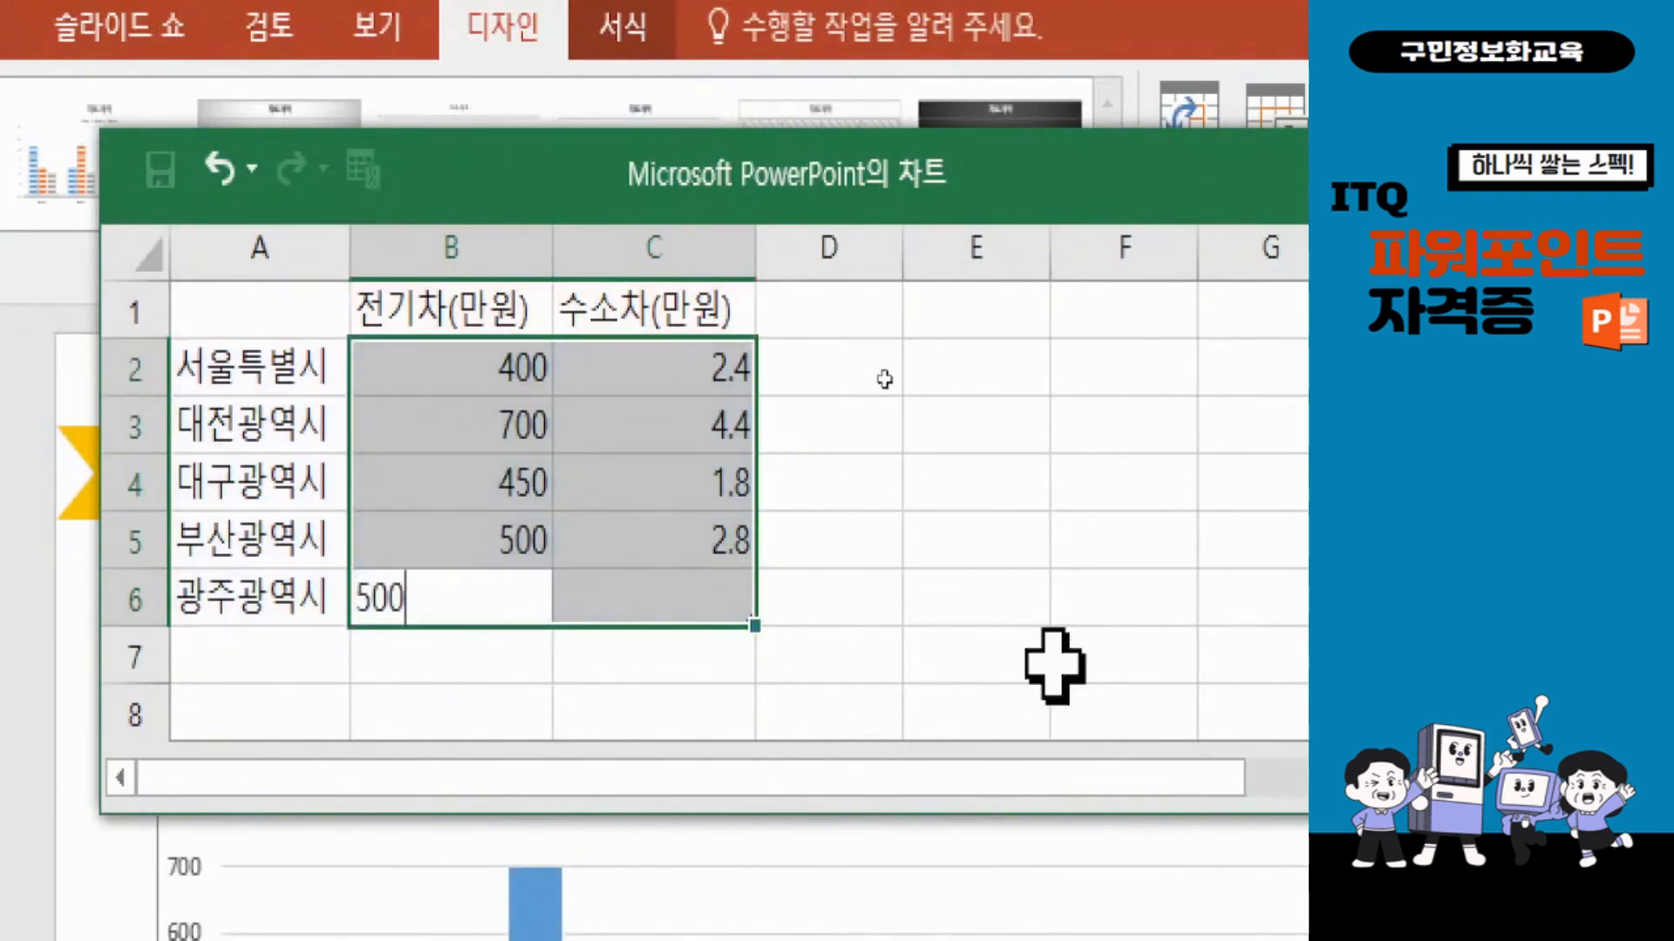
key("Return")
Step: Fill the 수소차(만원) values in C2 to C6 with 1,000, 1,000, 900, 1,200 and 1,000, and close the chart data sheet
type("1,000")
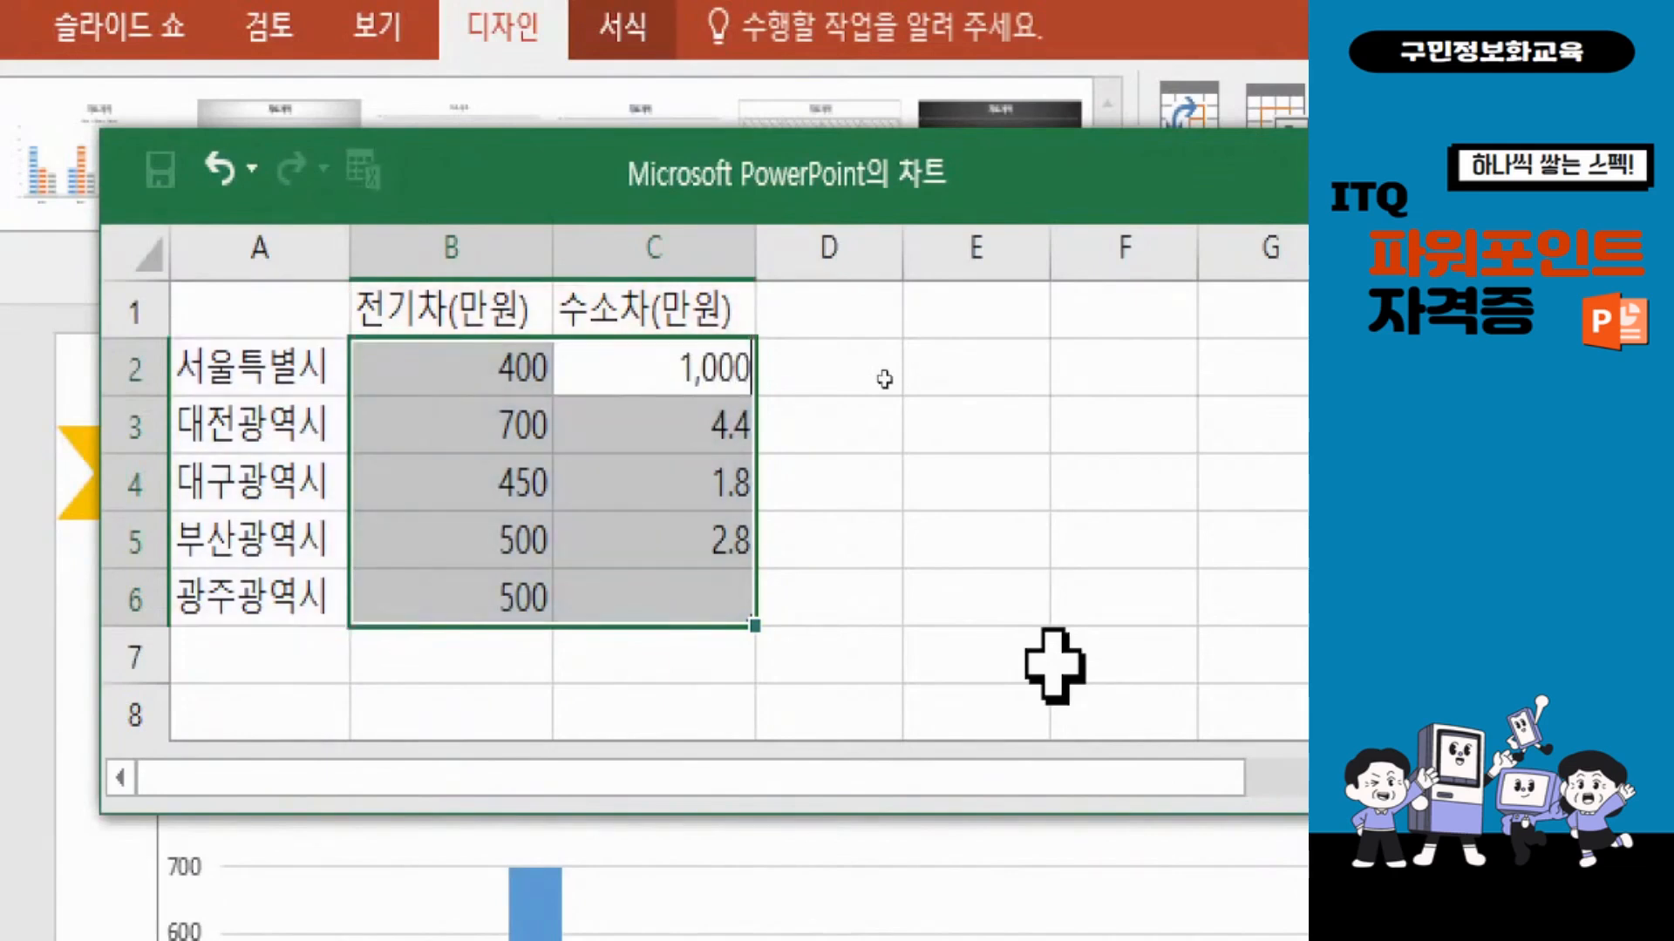
key("Return")
type("1,000")
key("Return")
type("900")
key("Return")
type("1,200")
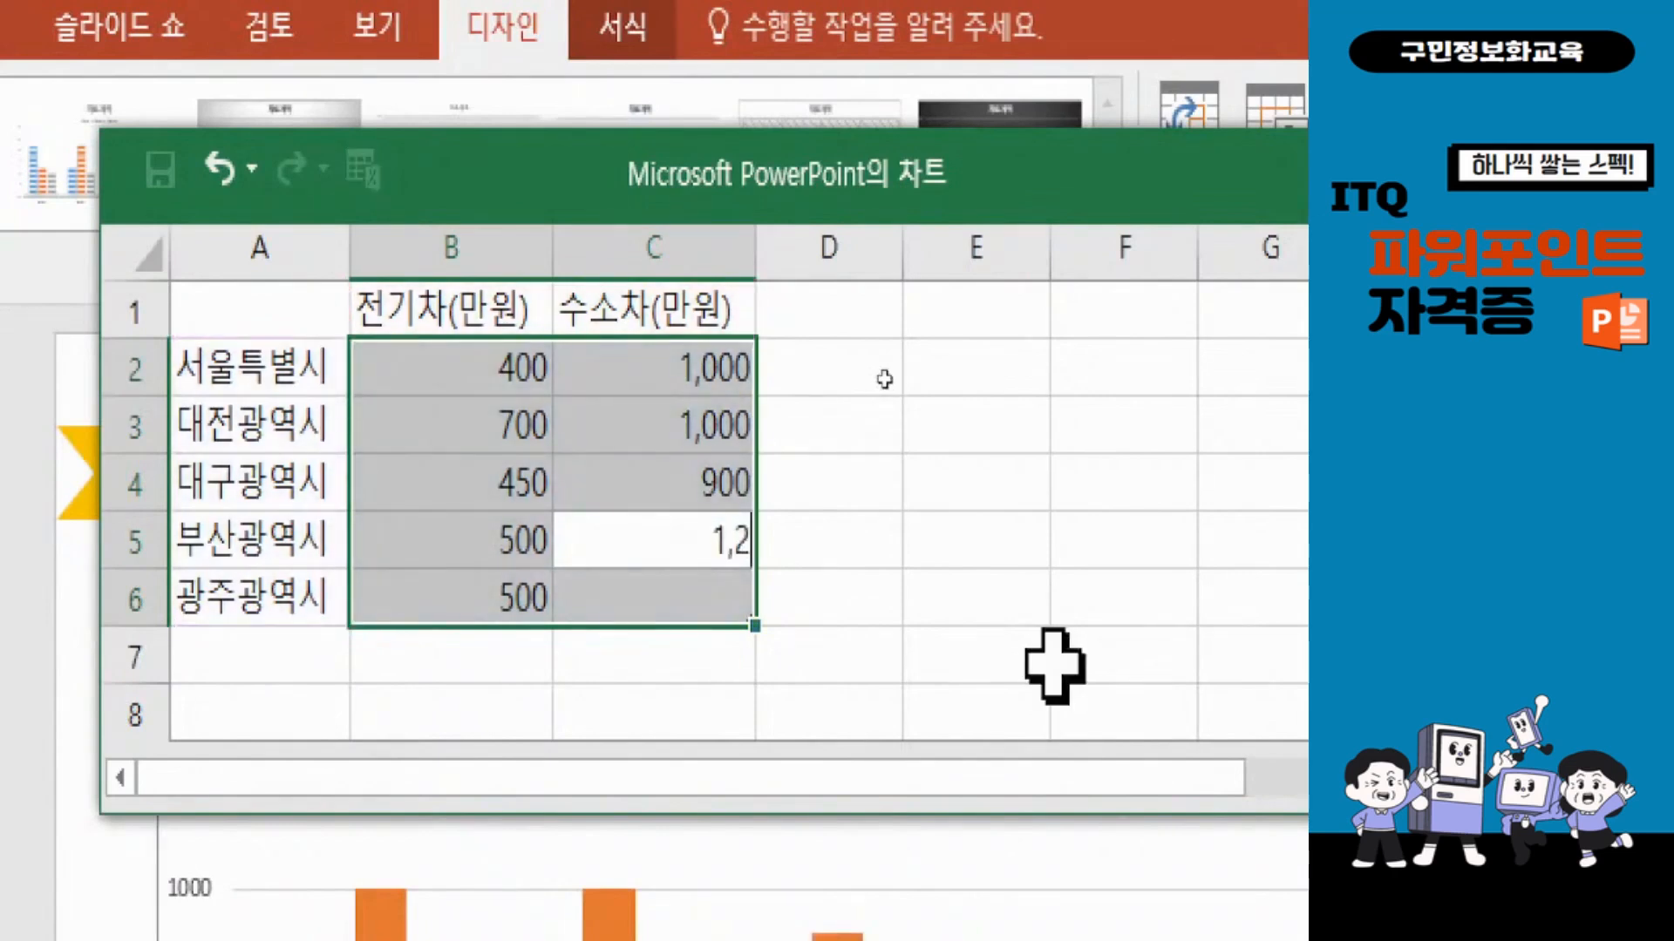
key("Return")
type("1,000")
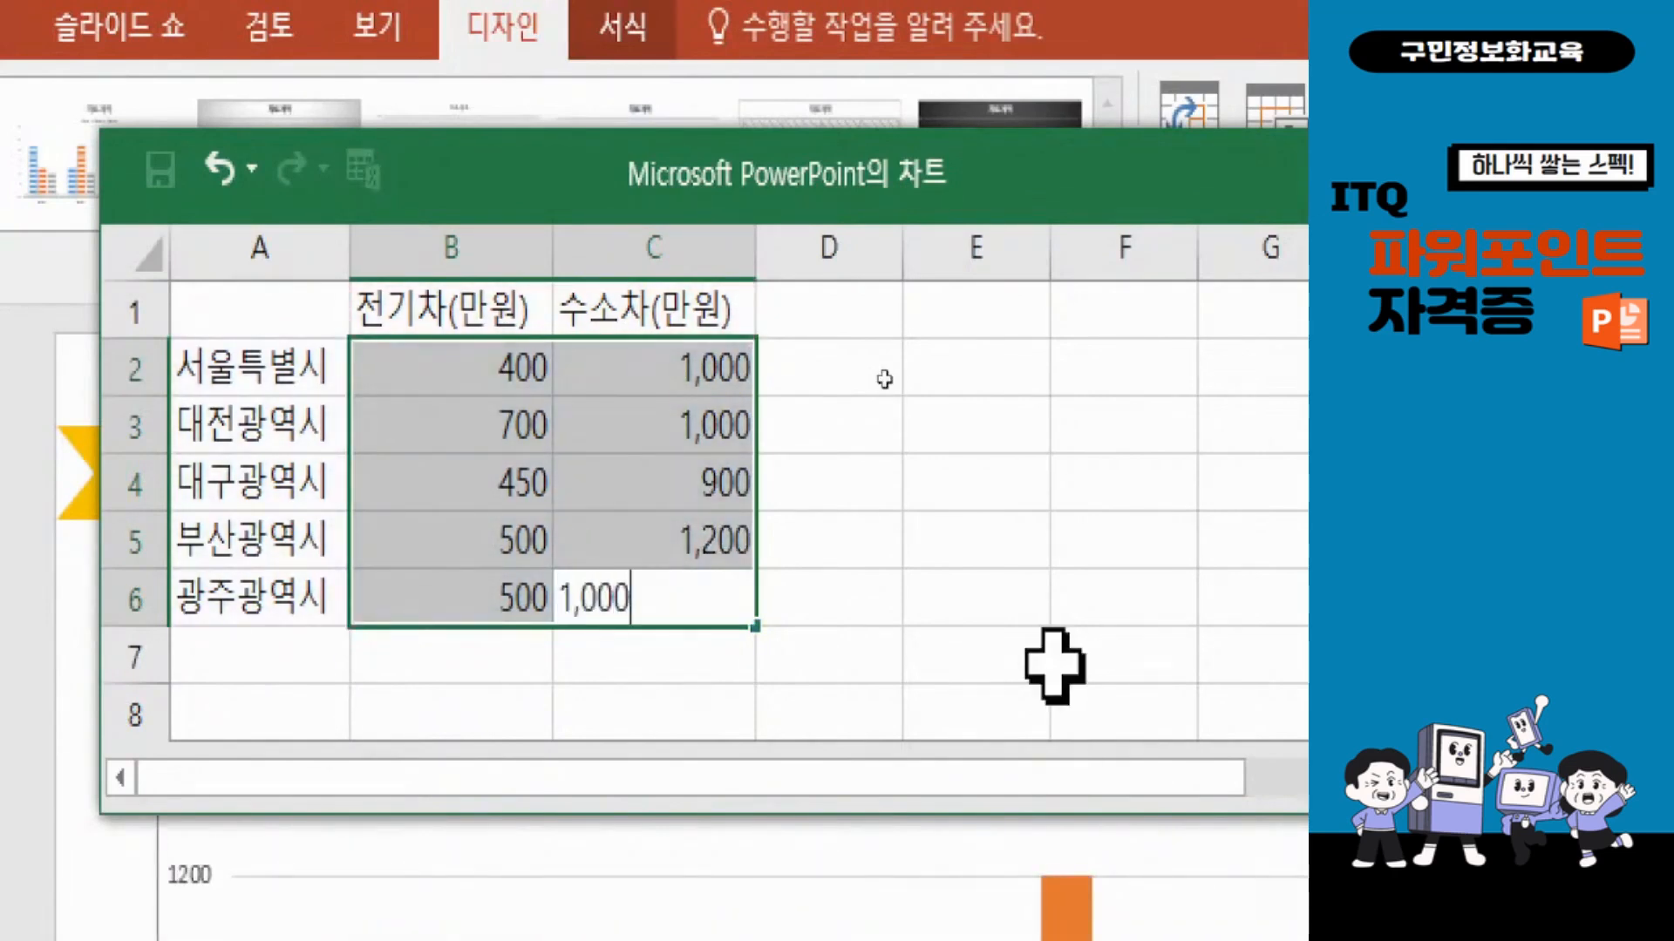
key("Return")
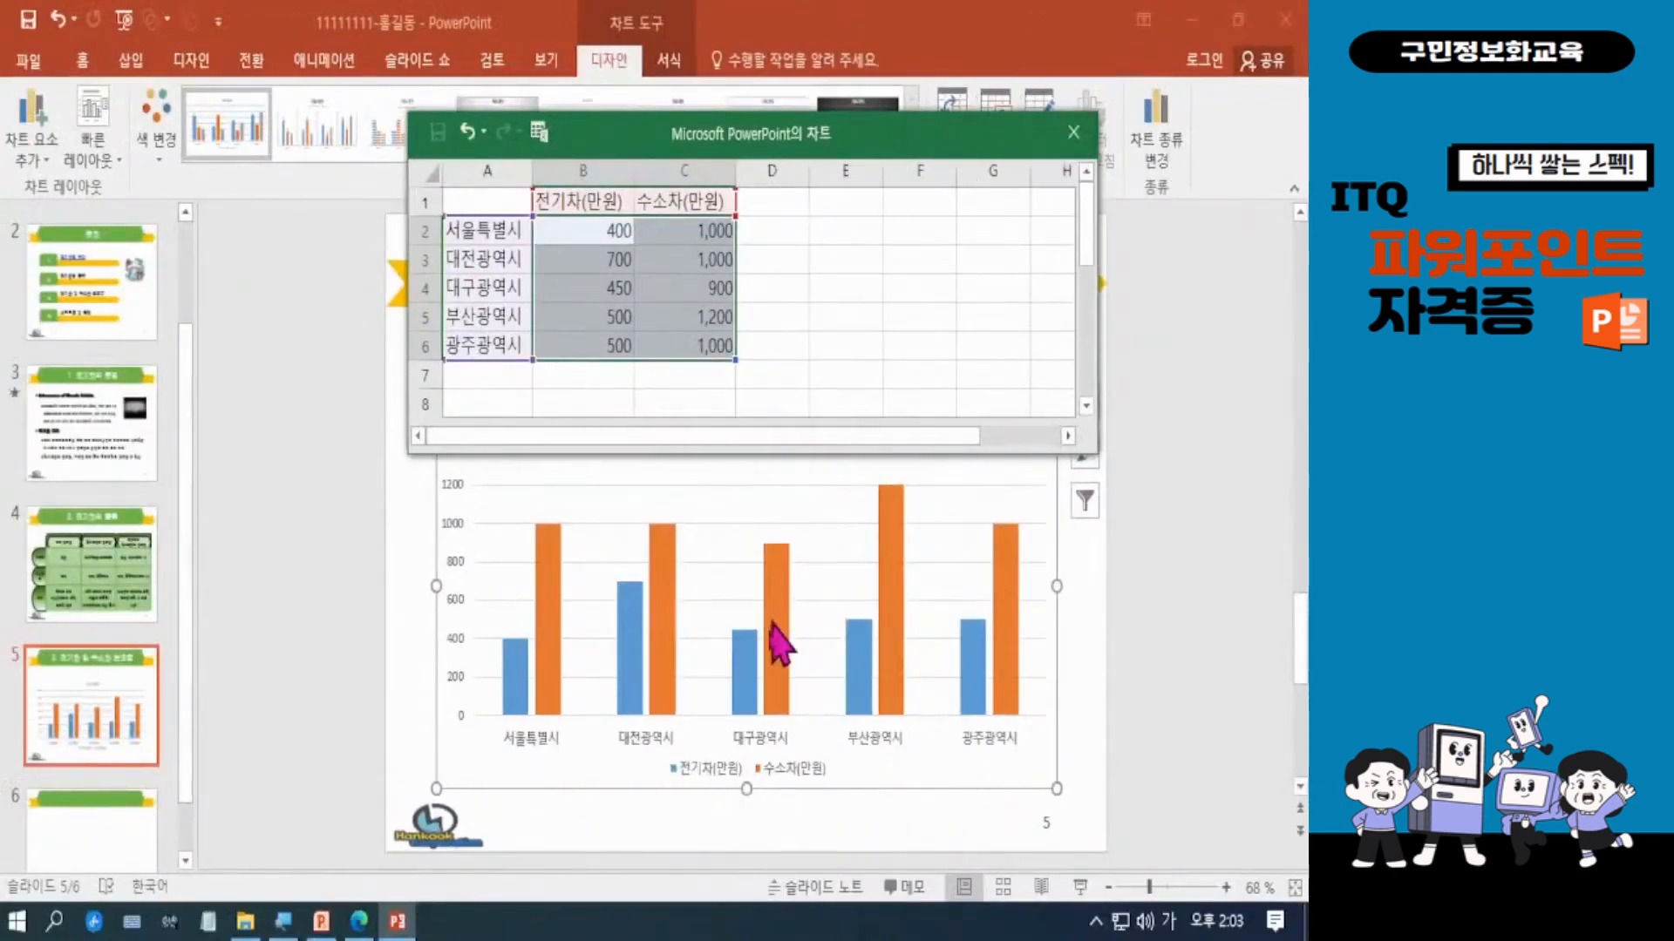
left_click(1079, 136)
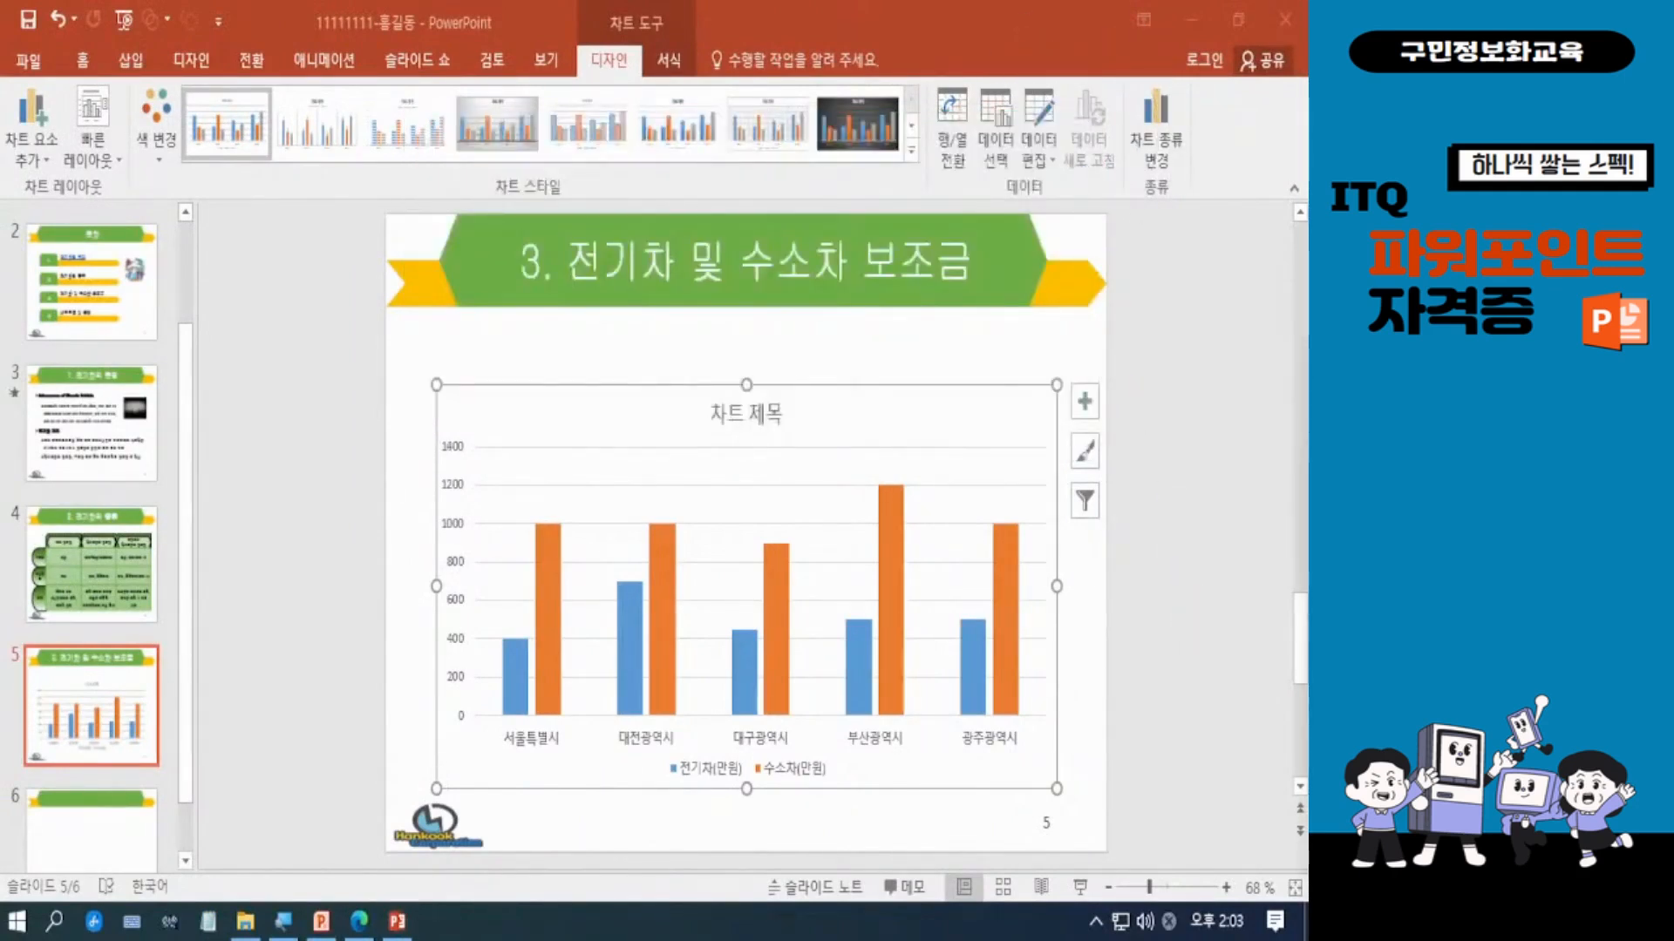